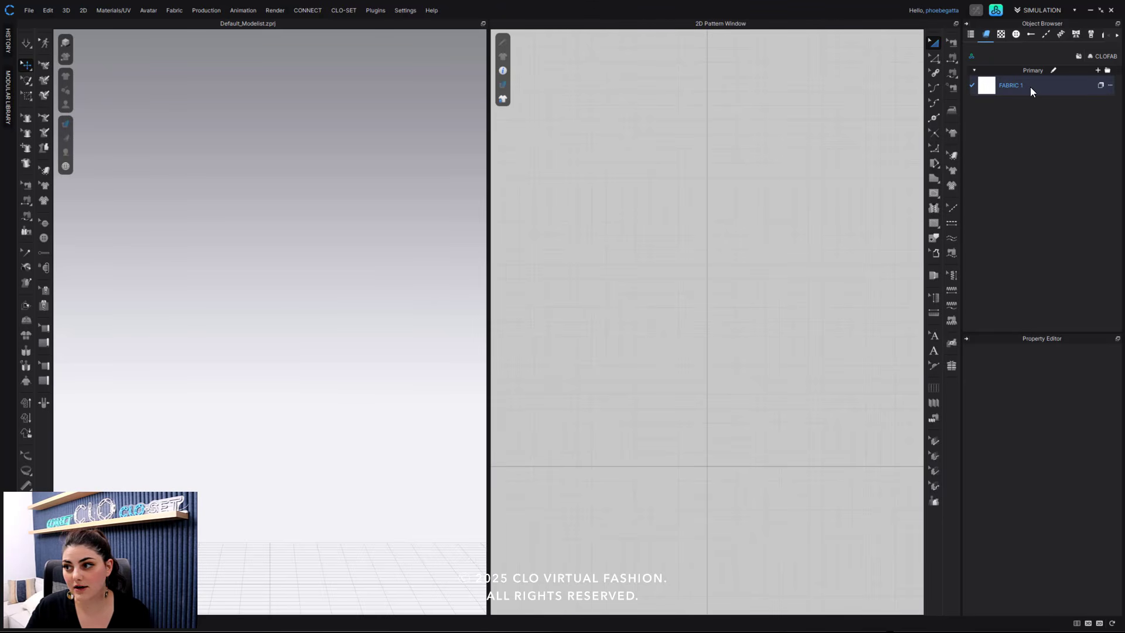
Check FABRIC 1's material properties and the Render window for access to the AI features.
left_click(988, 89)
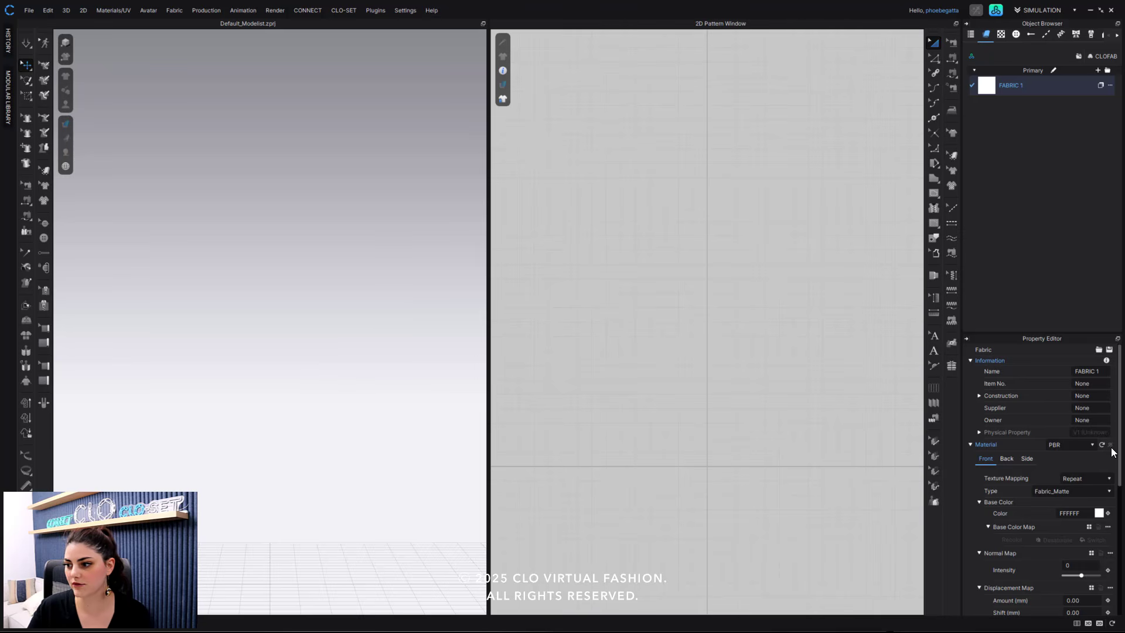
mouse_move(1112, 451)
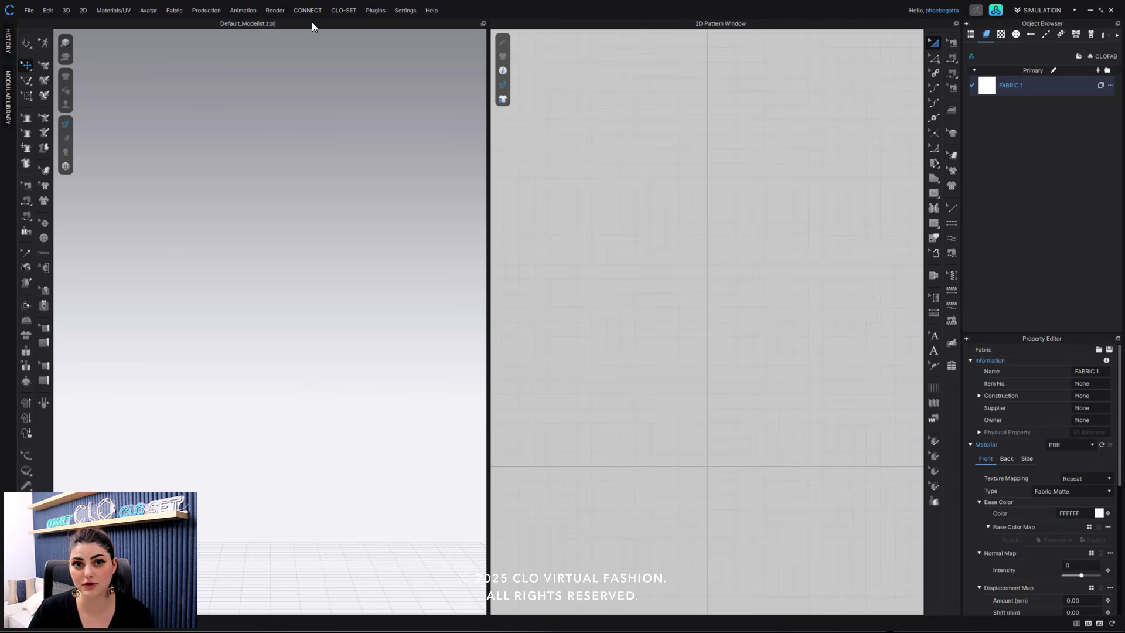
left_click(273, 12)
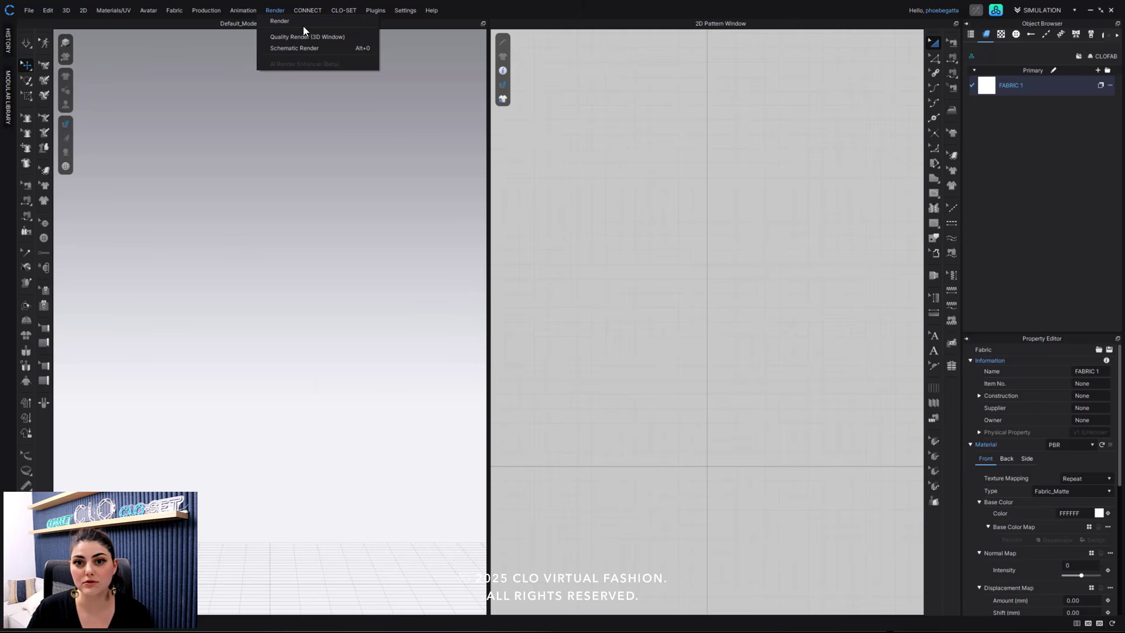
key("Escape")
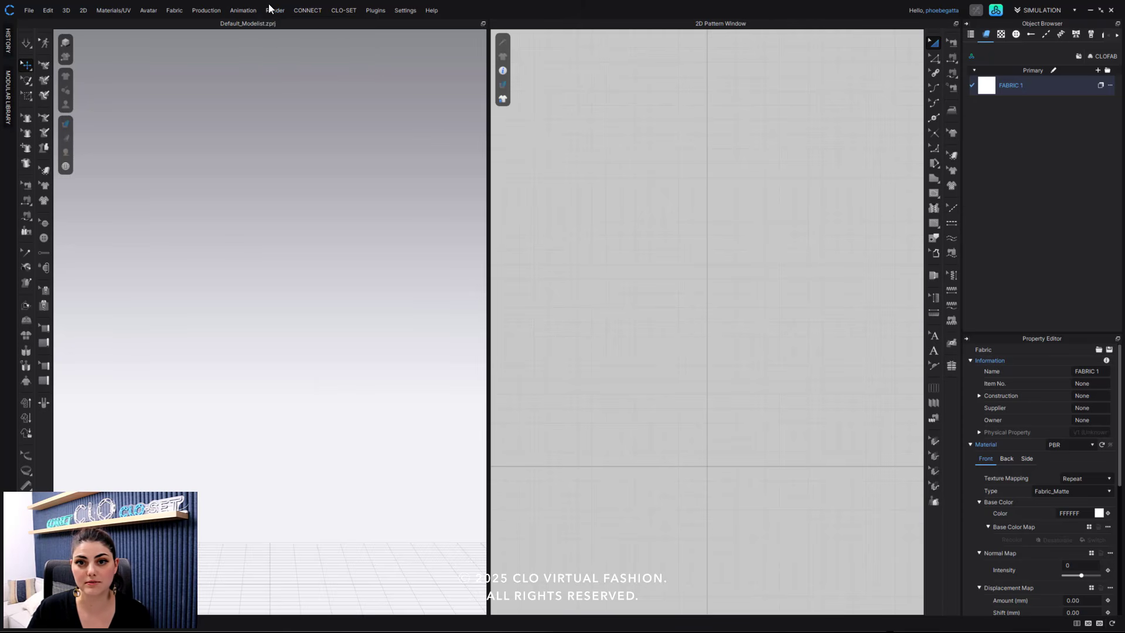
left_click(273, 10)
left_click(290, 34)
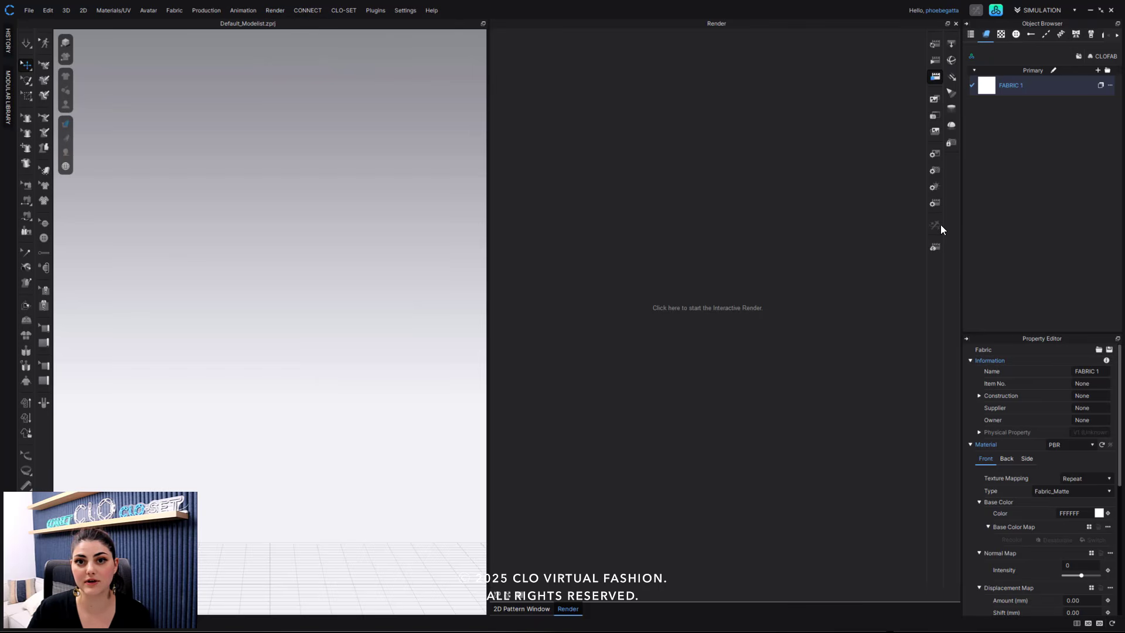
left_click(957, 24)
left_click(780, 134)
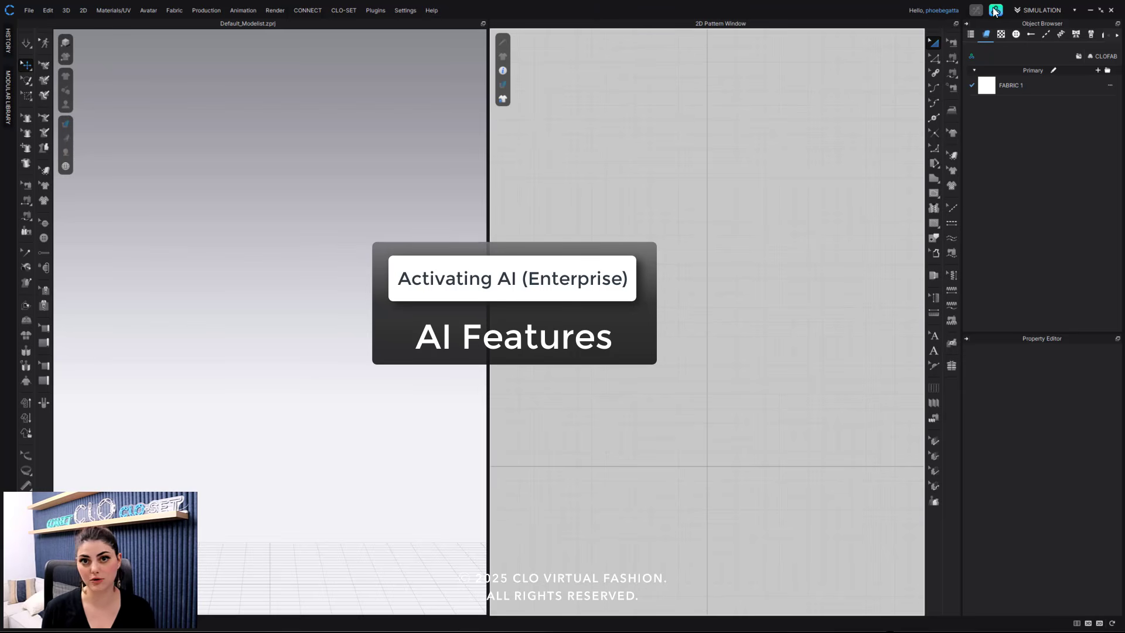
Switch to the CLO website in the browser and sign in with the licence ID or e-mail and the account password.
left_click(1091, 10)
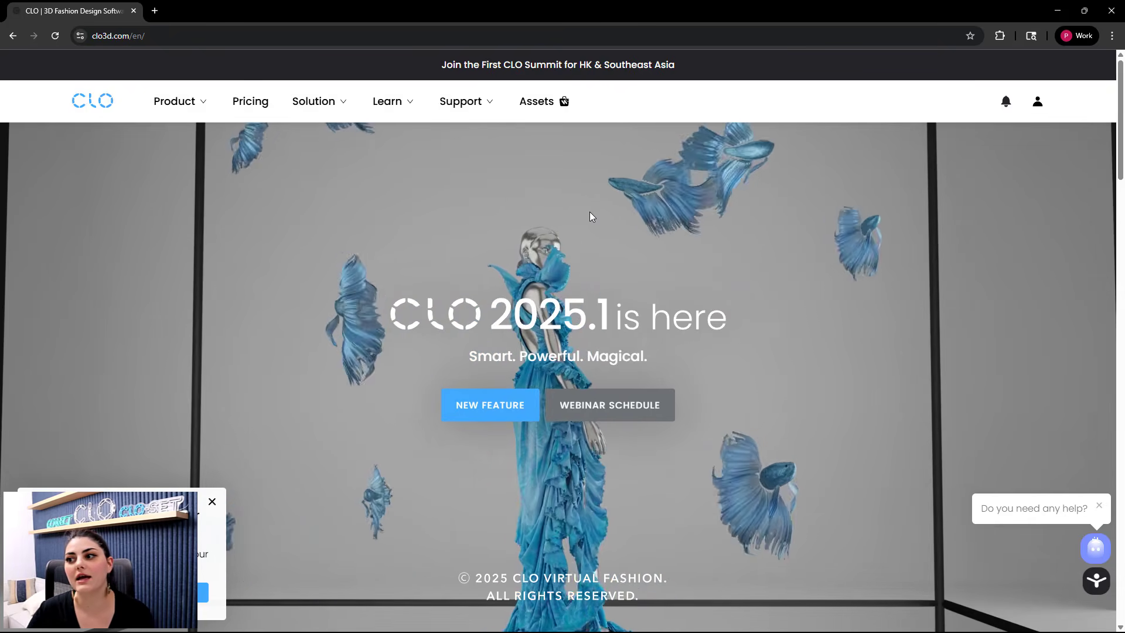
left_click(1037, 104)
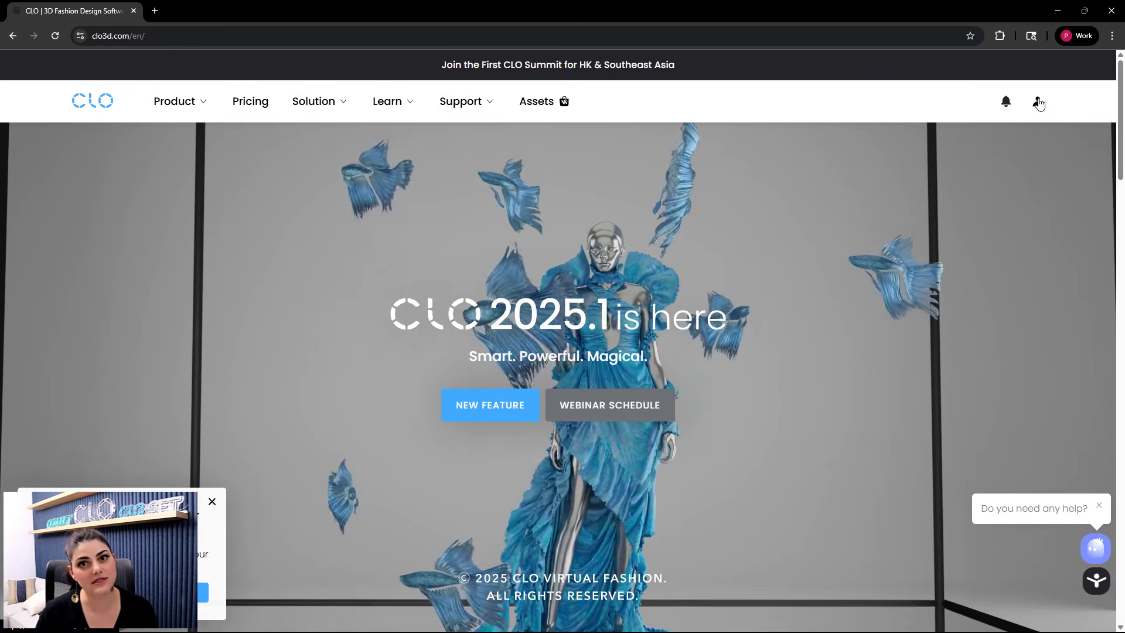
left_click(1038, 103)
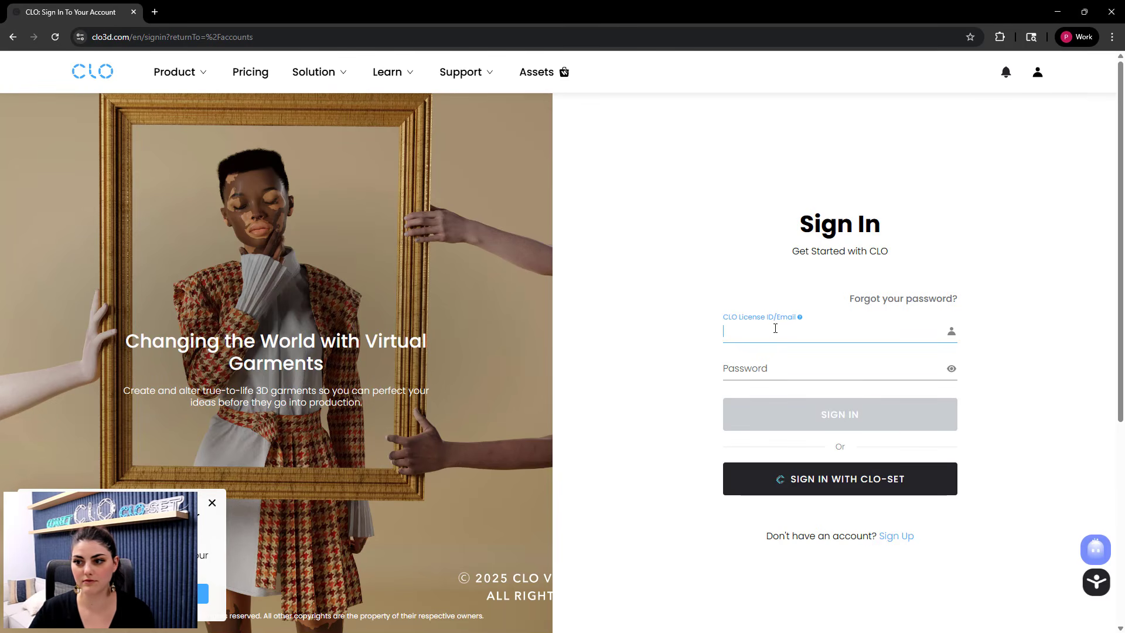
type("************")
key("Tab")
type("*****")
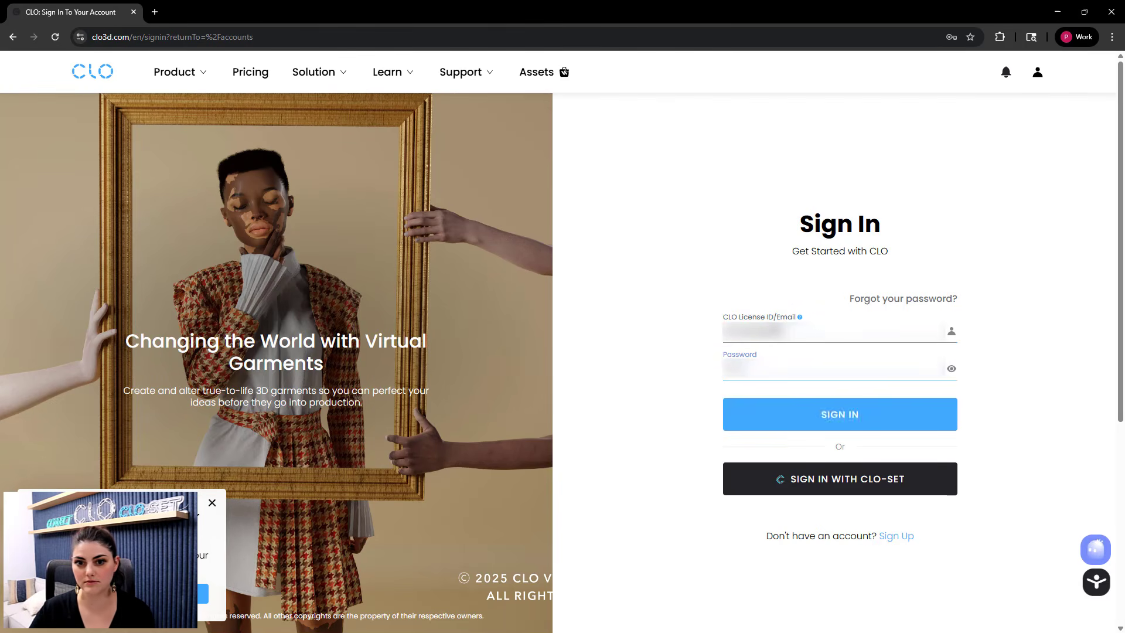
key("Return")
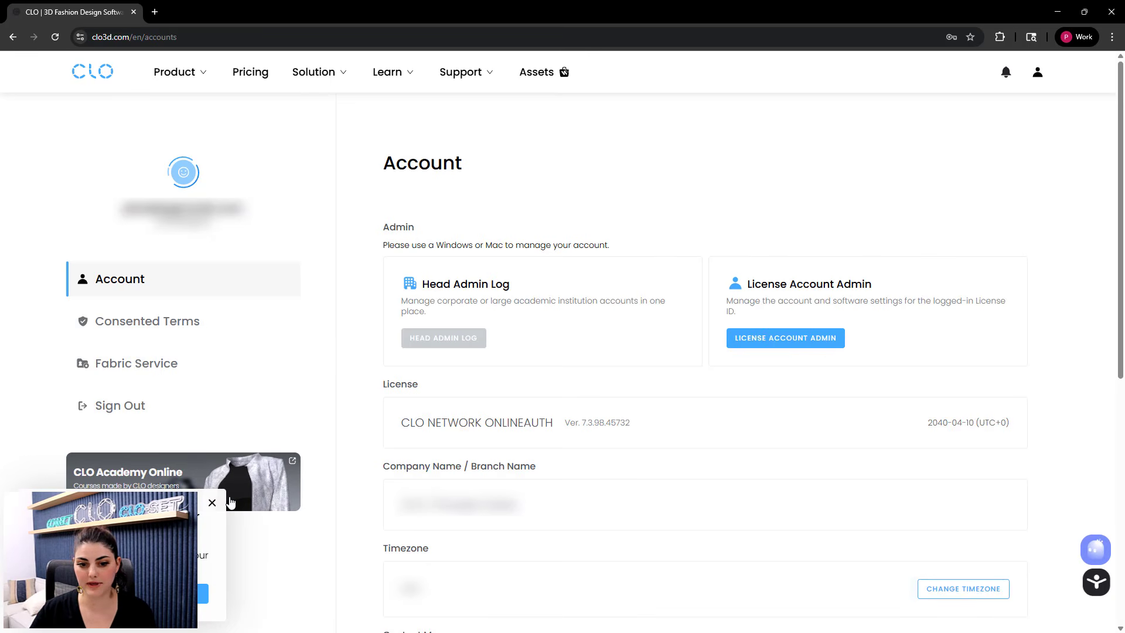
Dismiss the website pop-up and sign in to License Account Admin with the admin password.
left_click(212, 502)
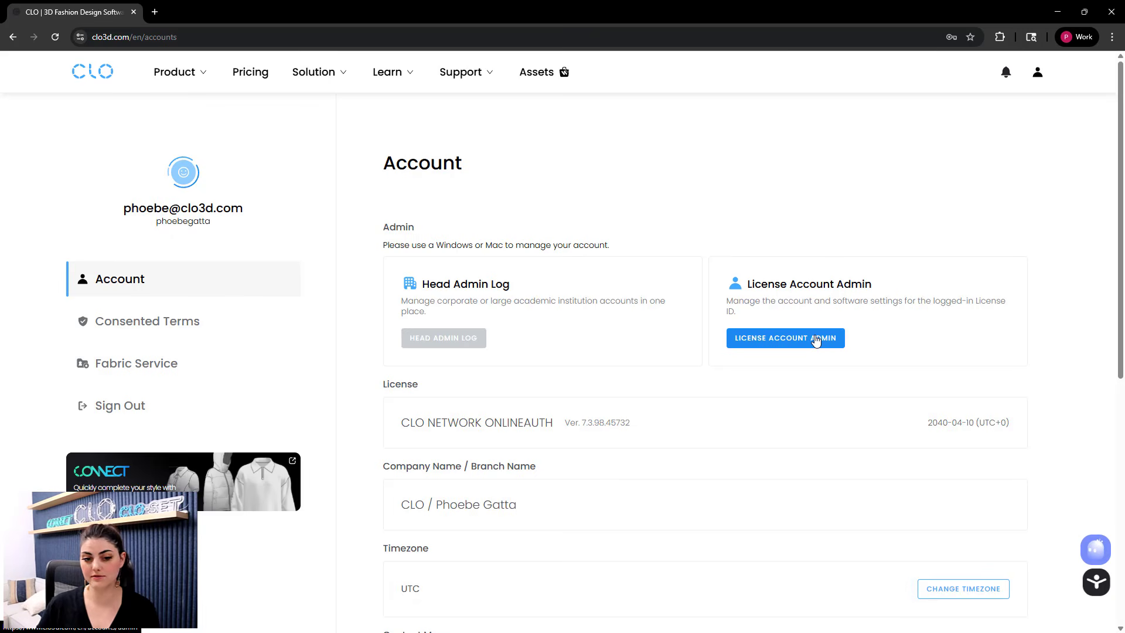
left_click(816, 344)
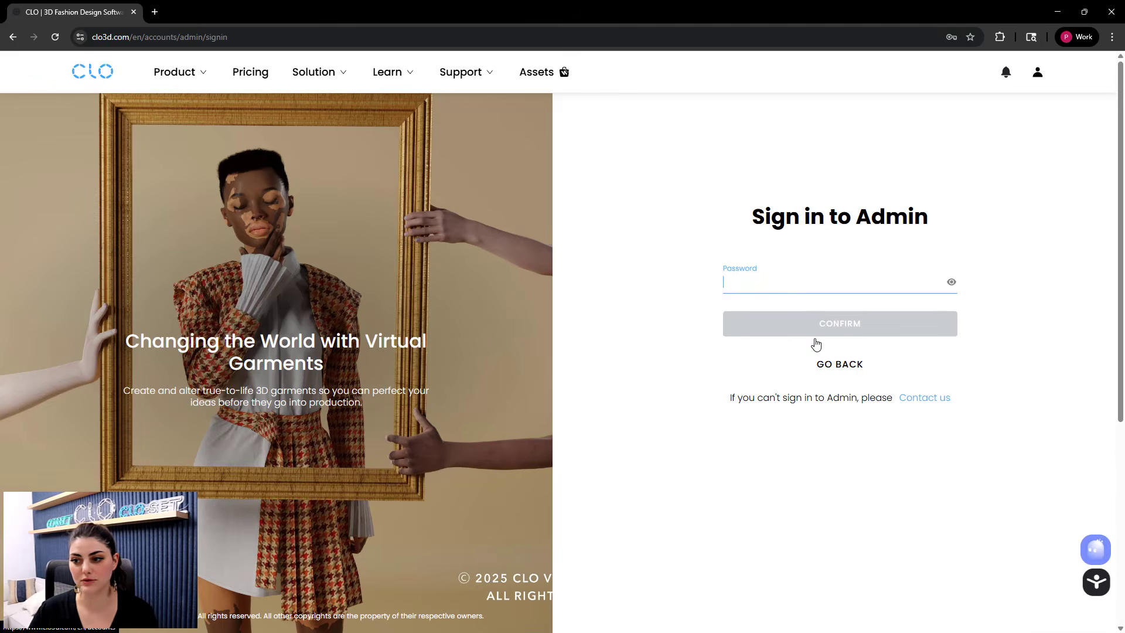
type("•••••")
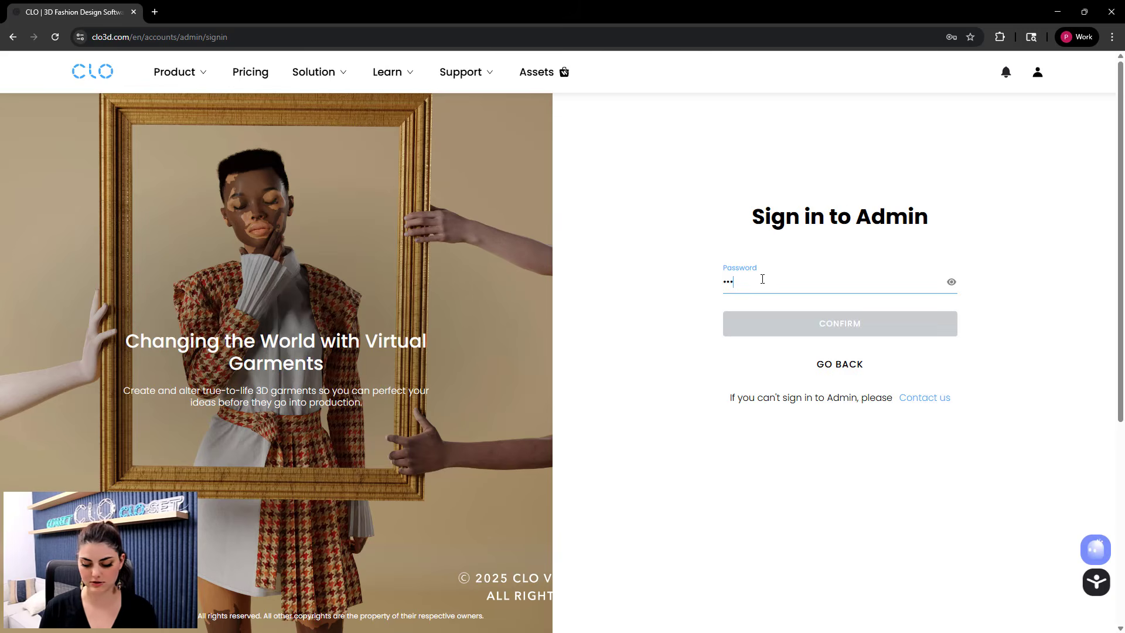
key("Return")
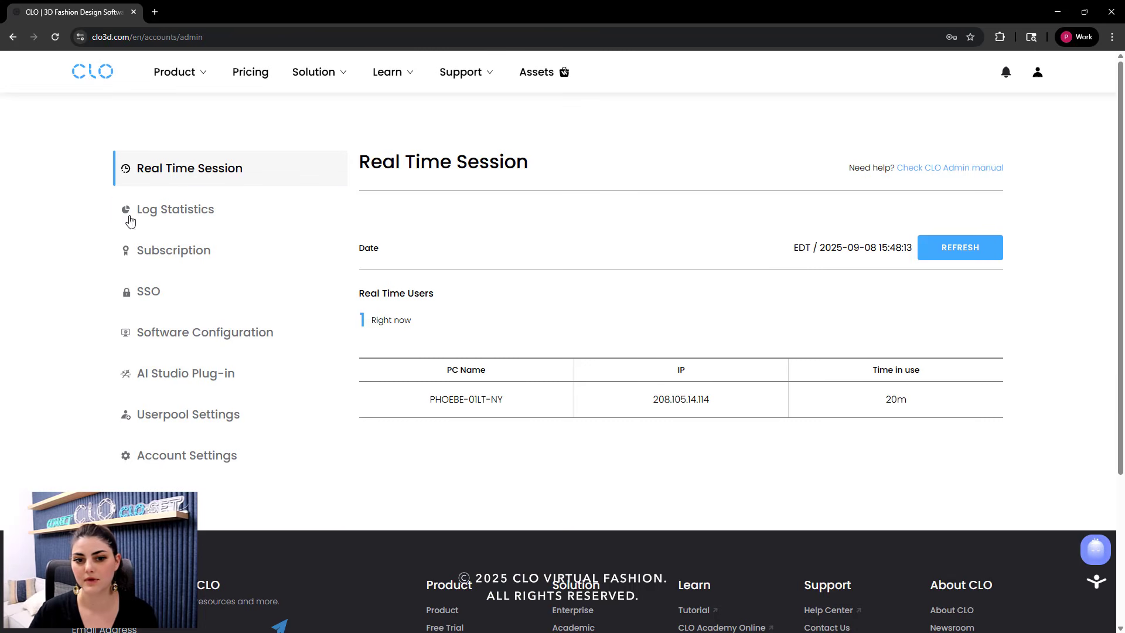
Open the AI Studio Plug-in settings in the admin area and review each feature's activation status.
left_click(270, 378)
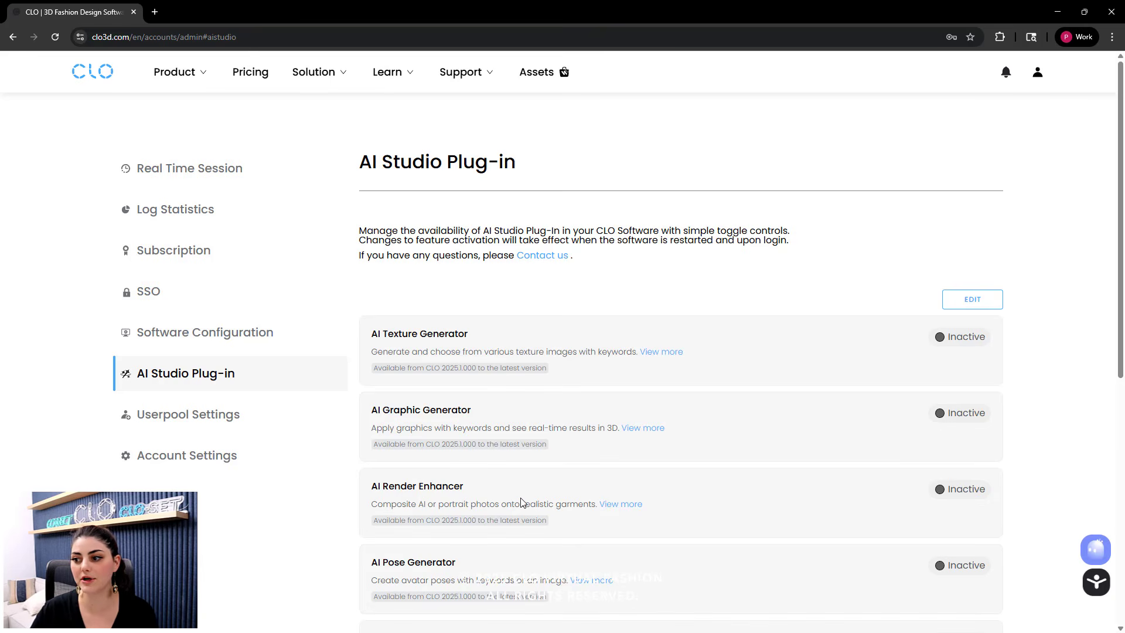
scroll(803, 362, "down", 1)
scroll(801, 362, "down", 3)
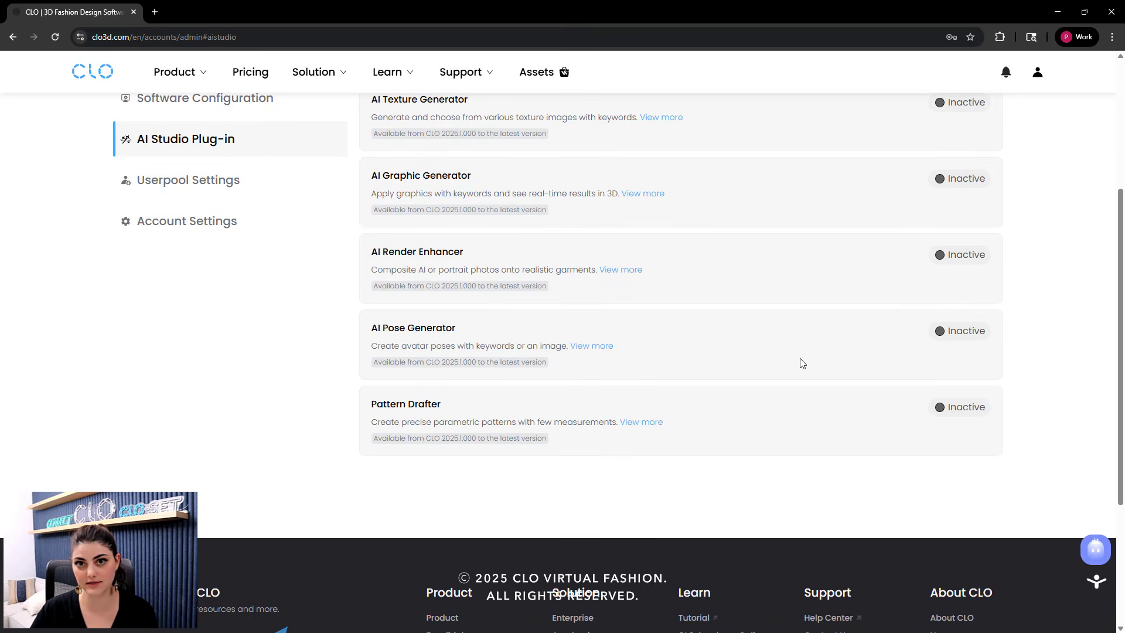
scroll(801, 363, "up", 2)
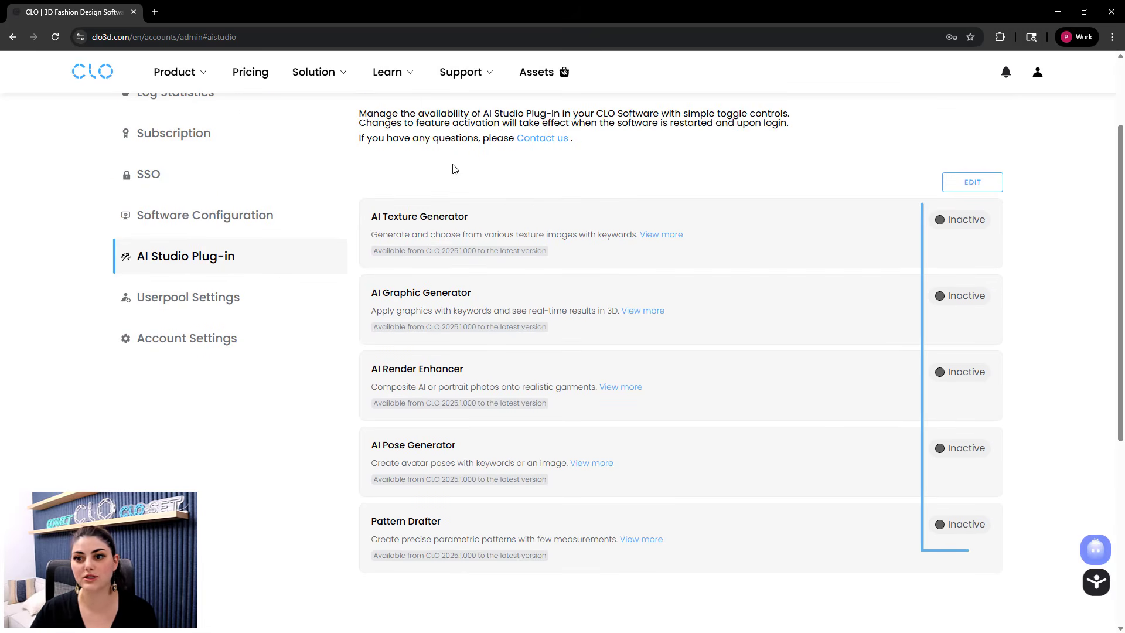
Activate AI Texture Generator, AI Graphic Generator, AI Render Enhancer, AI Pose Generator and Pattern Drafter, and save the changes.
left_click(995, 189)
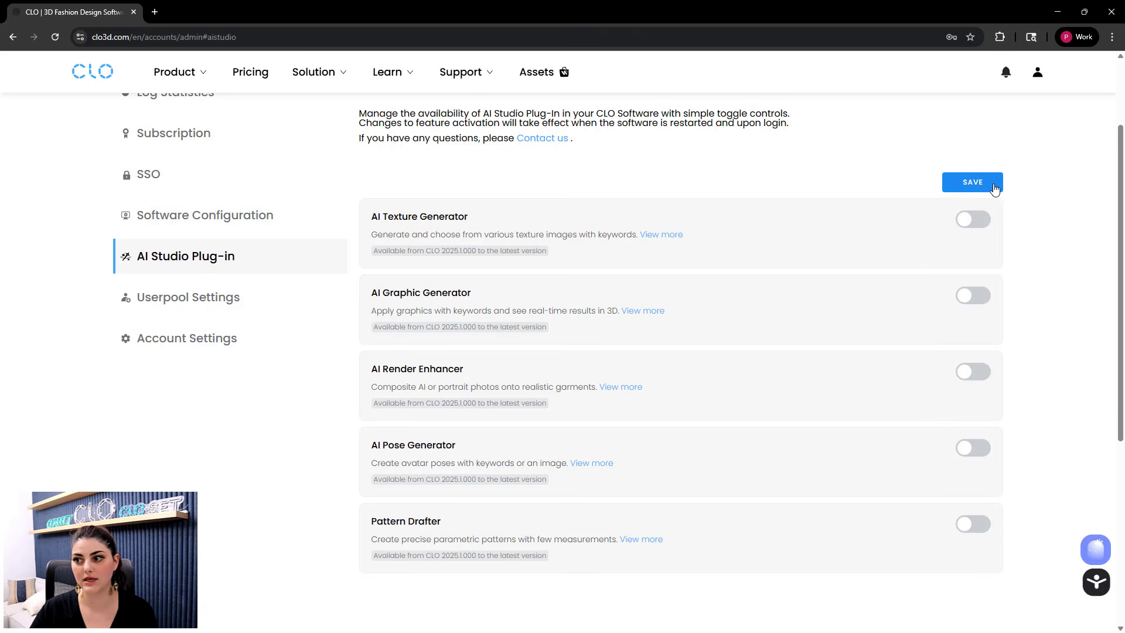
left_click(964, 222)
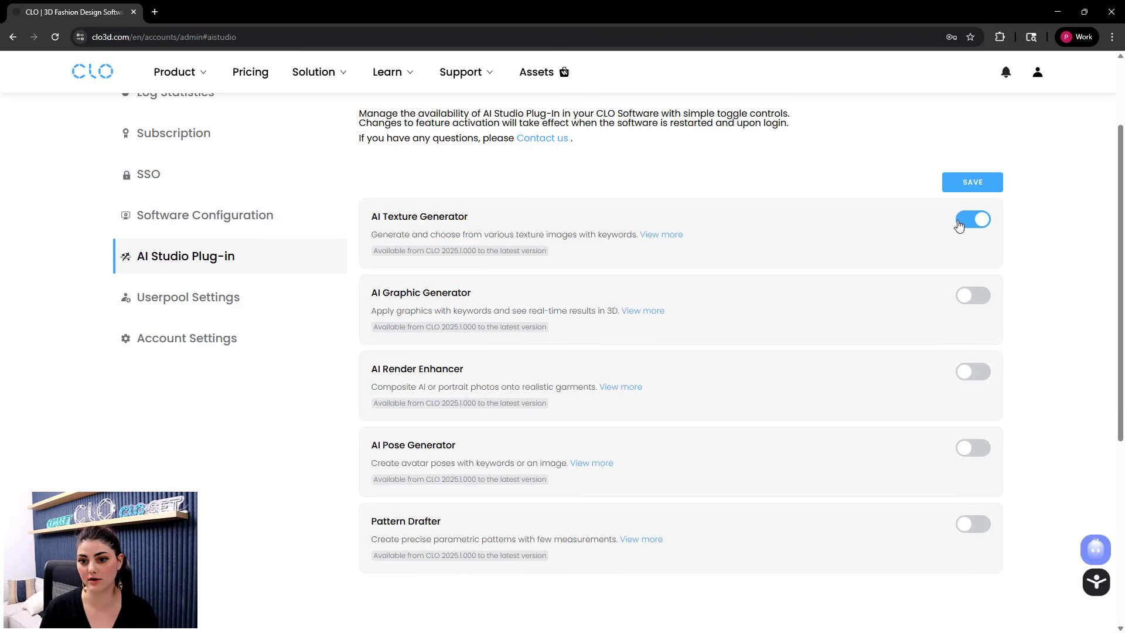
left_click(984, 298)
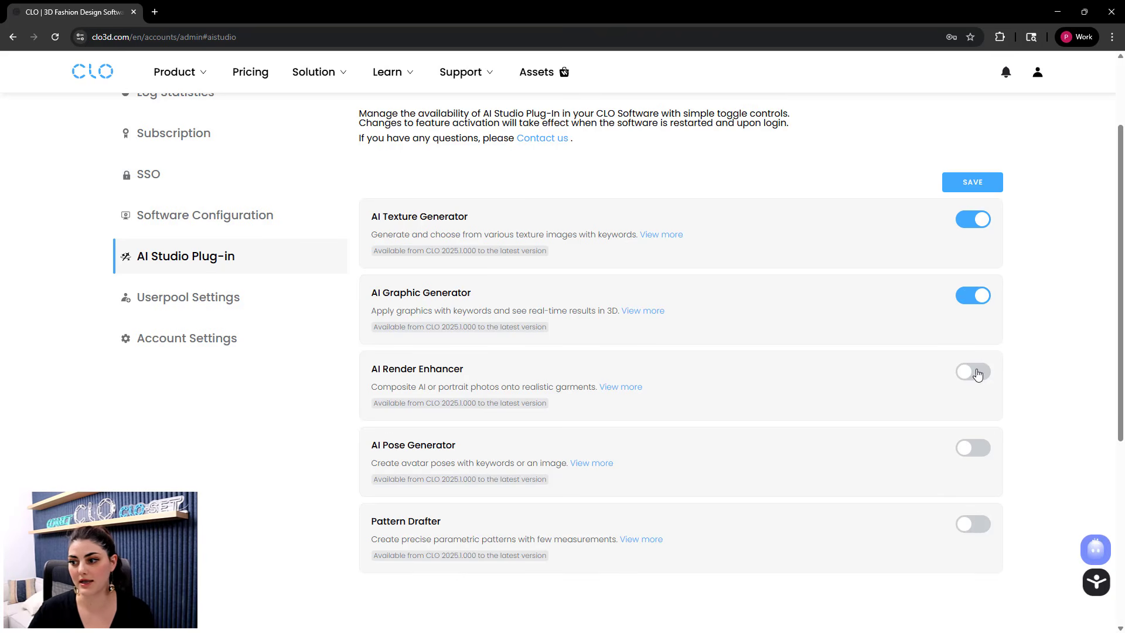
left_click(977, 372)
left_click(984, 449)
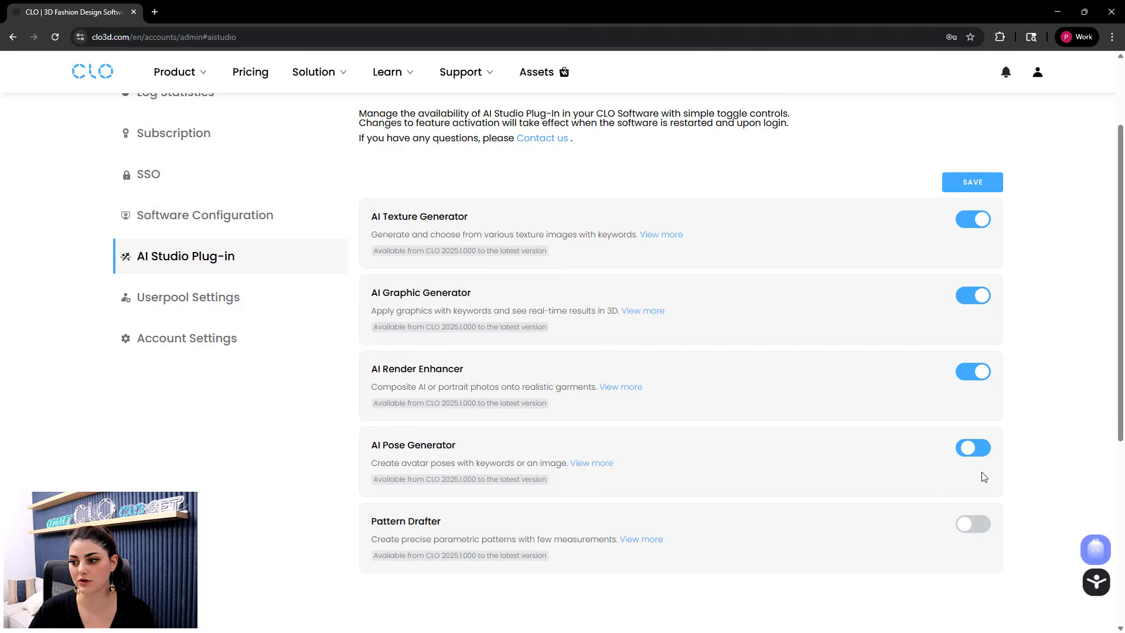
left_click(969, 523)
scroll(647, 399, "up", 2)
scroll(668, 393, "down", 1)
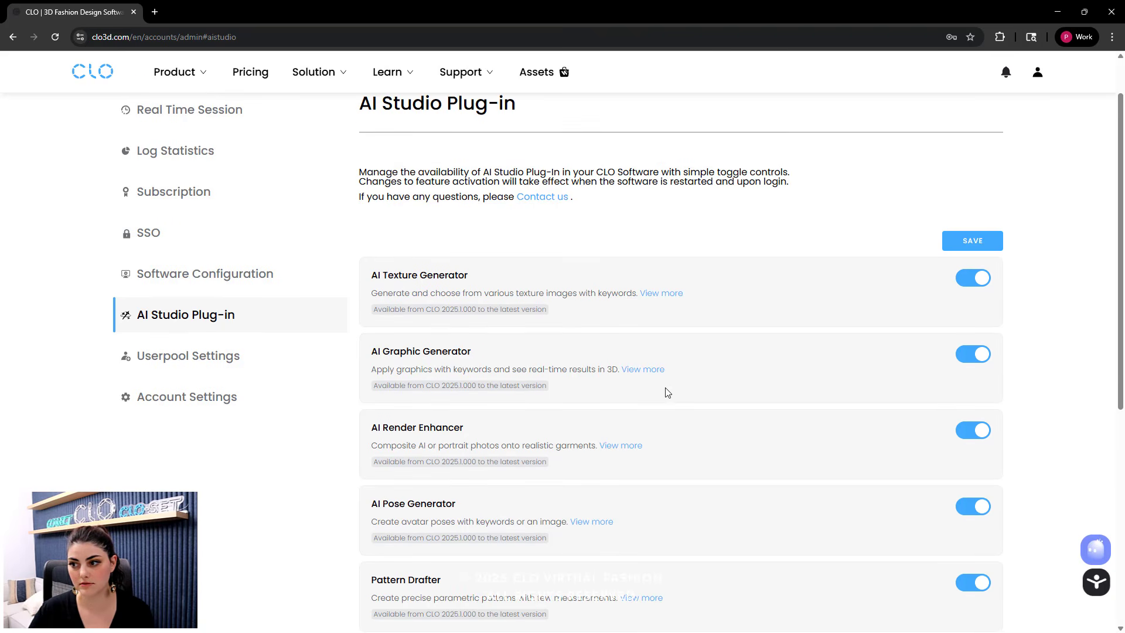
left_click(971, 244)
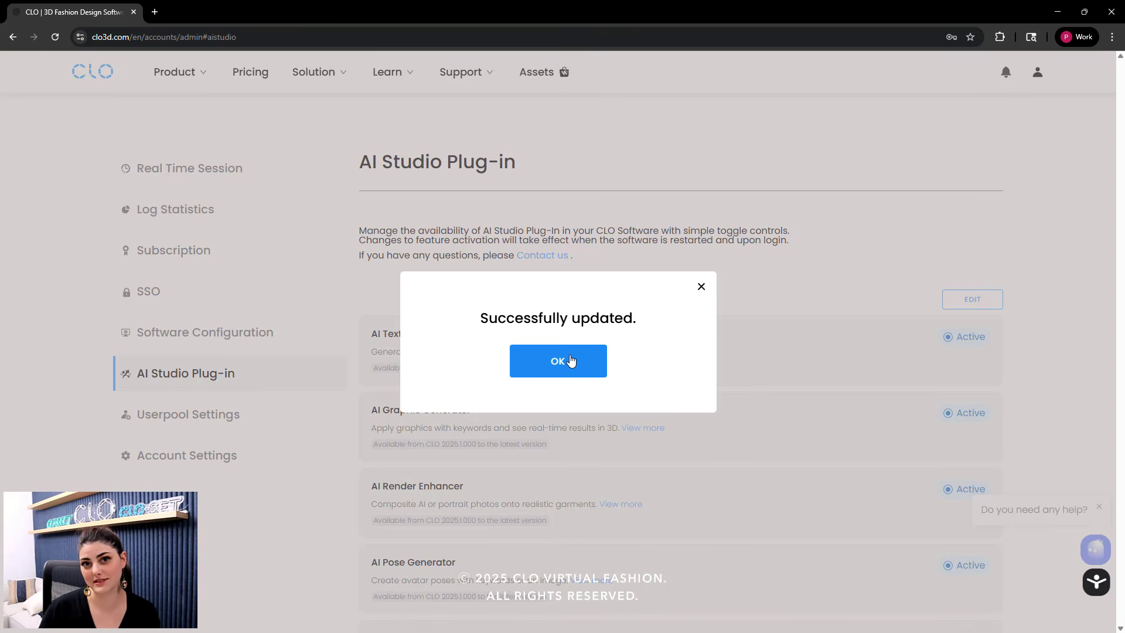
left_click(543, 367)
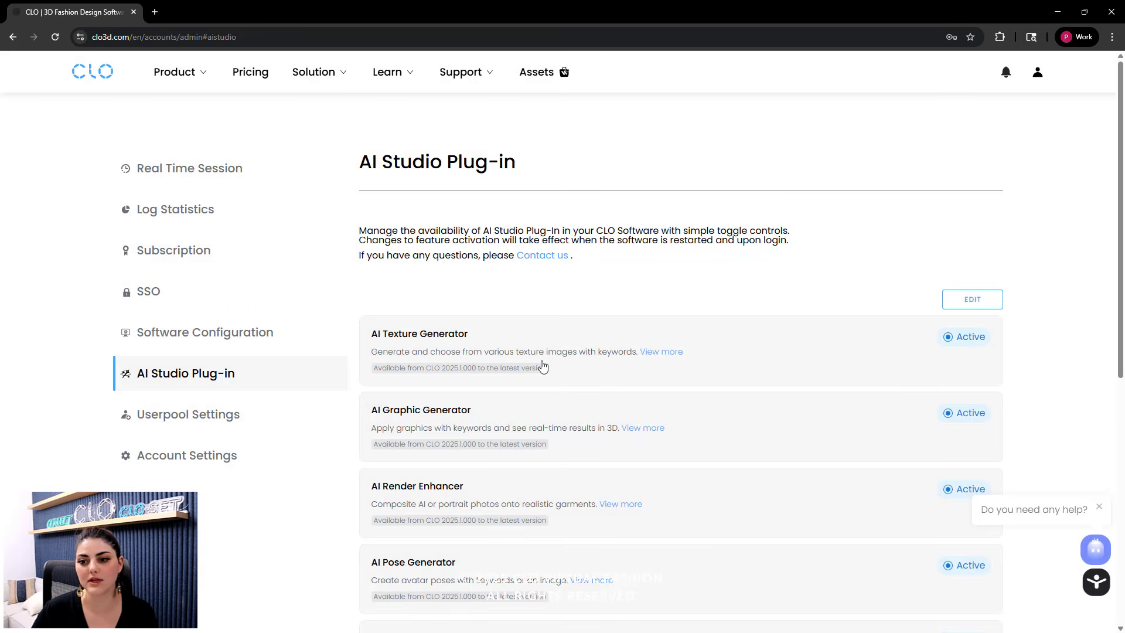
Switch back to CLO, follow the AI plug-in notice's link to CLO Admin, and close the web page it opens.
left_click(1058, 11)
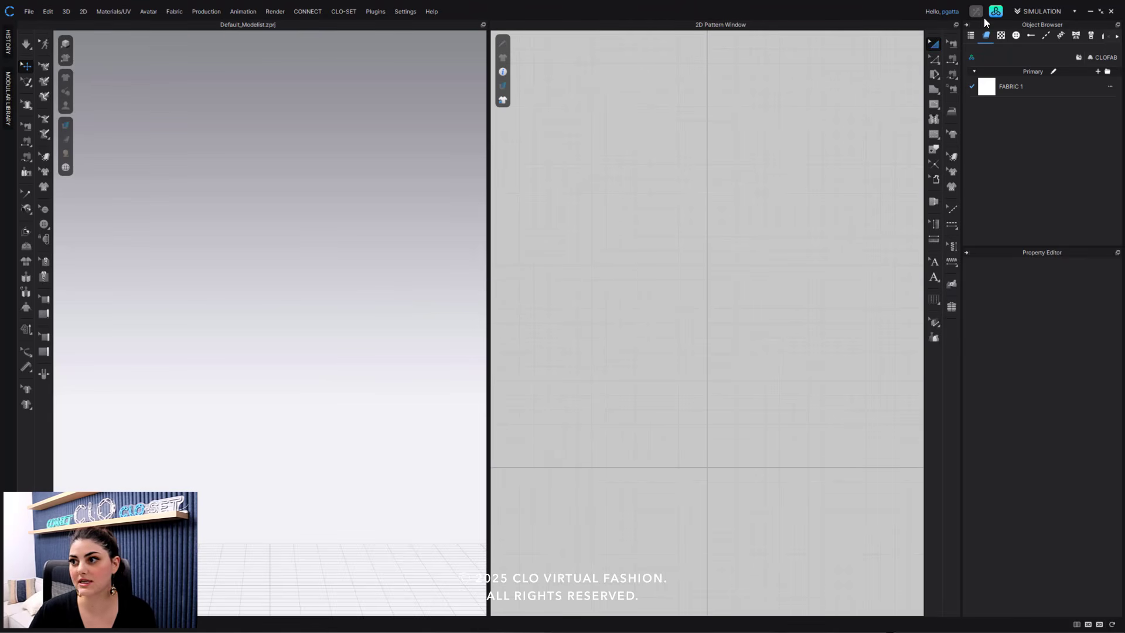
mouse_move(977, 14)
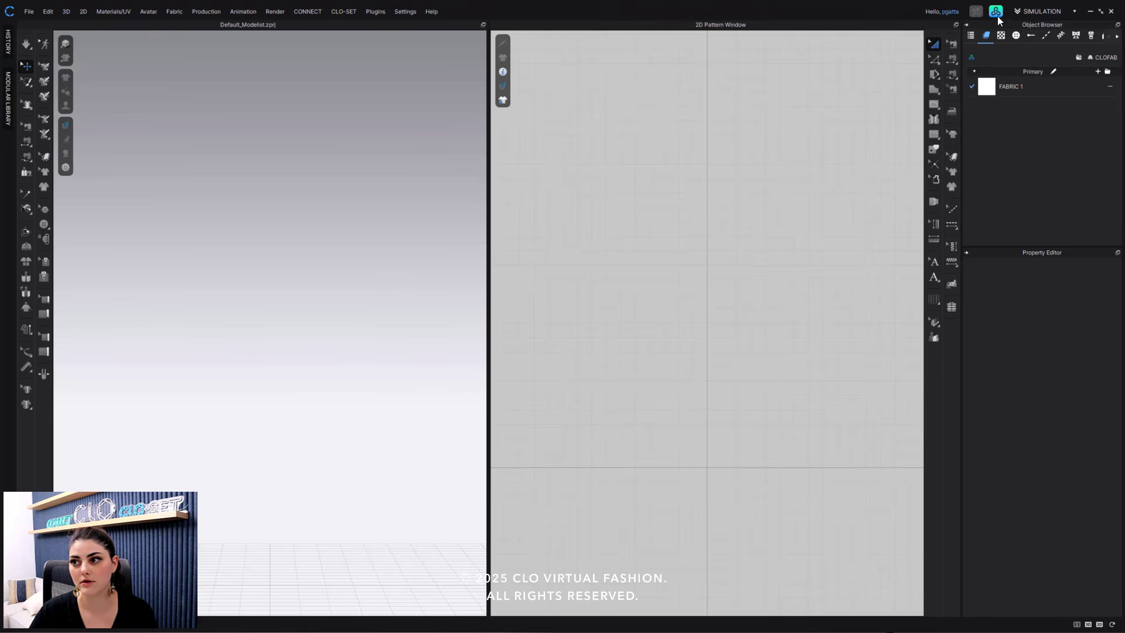
mouse_move(976, 9)
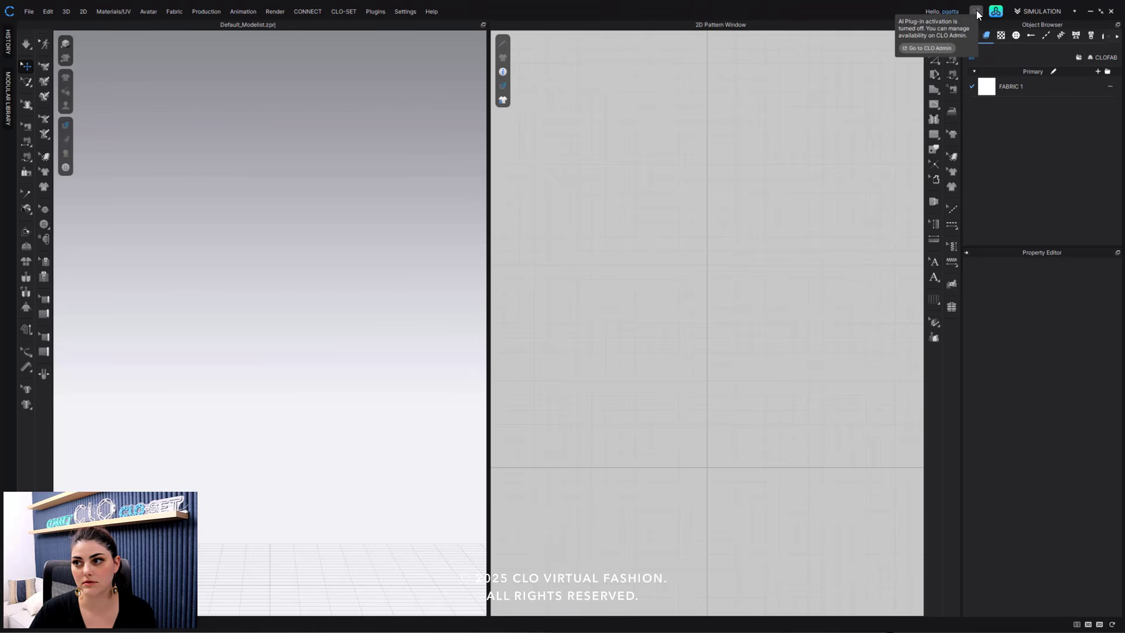
left_click(930, 49)
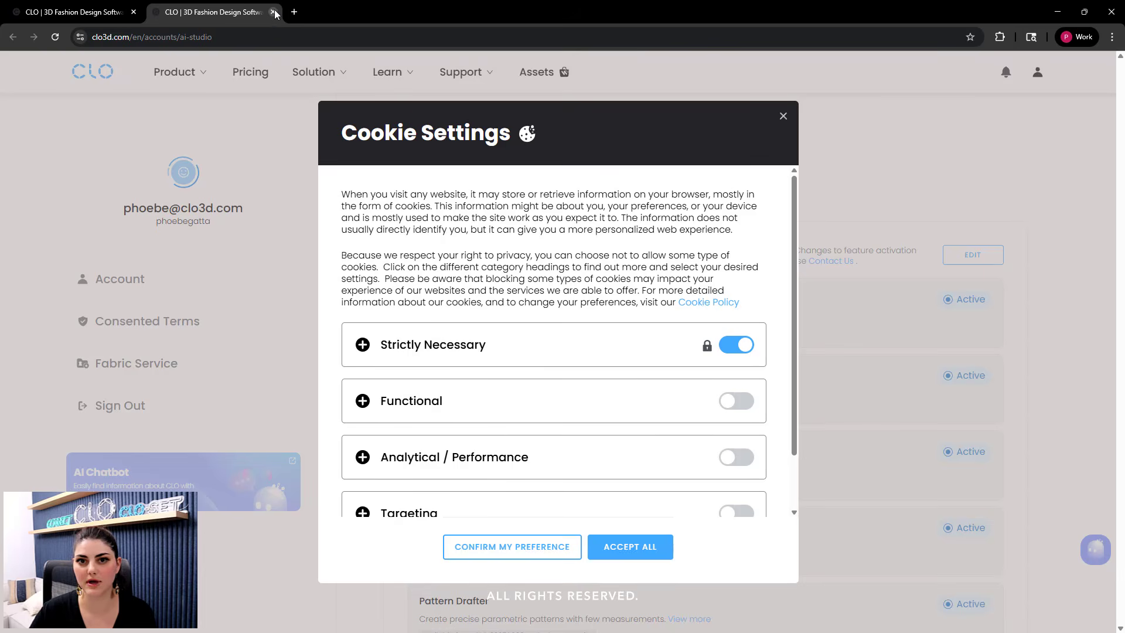
left_click(273, 11)
left_click(1059, 11)
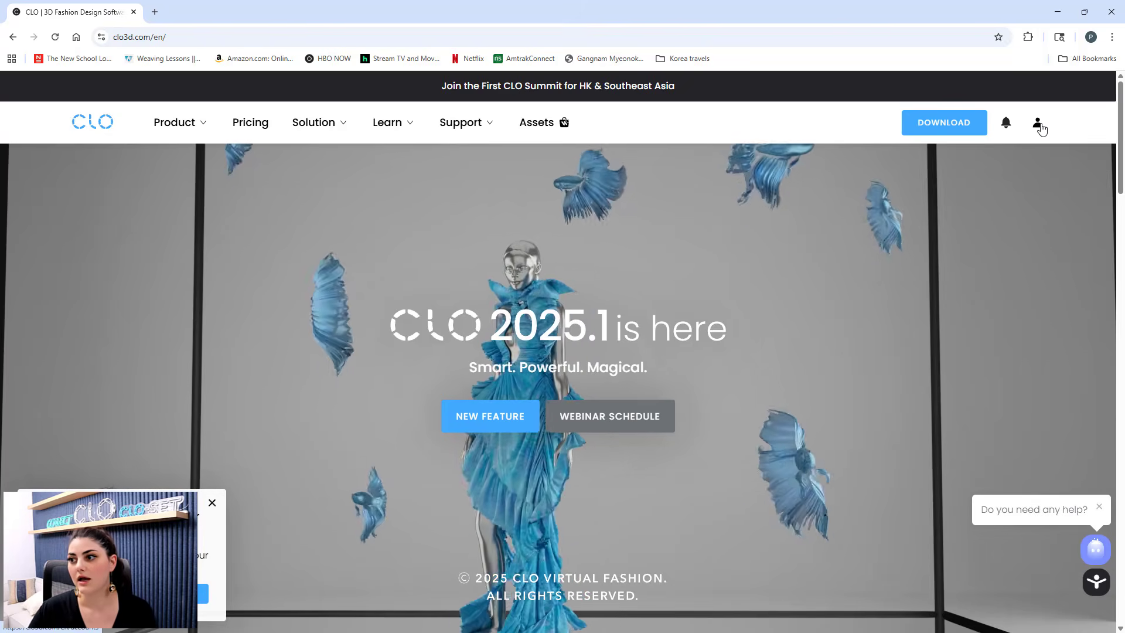
Open the other account's page on the CLO website, dismiss the pop-up and go to its AI Studio Plug-in settings.
left_click(1038, 126)
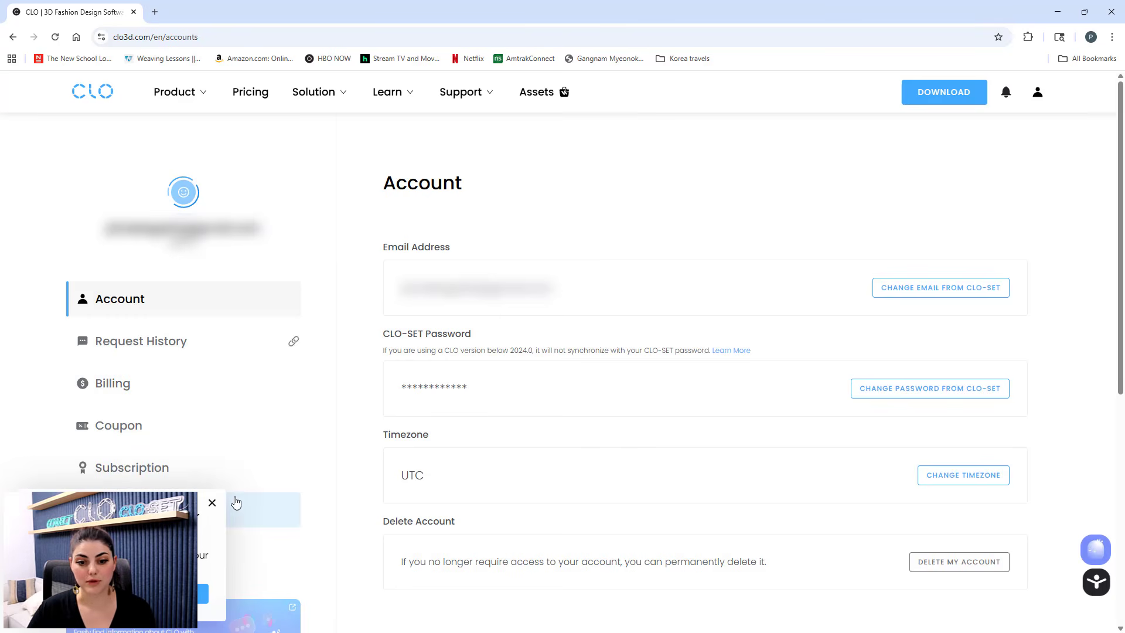
left_click(212, 502)
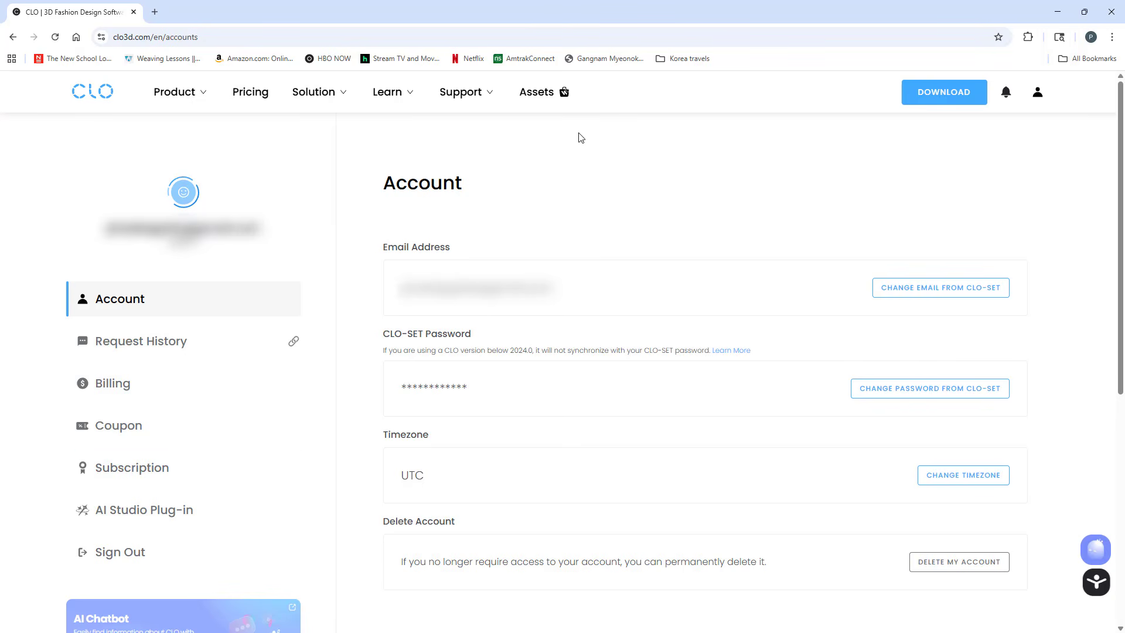
left_click(171, 511)
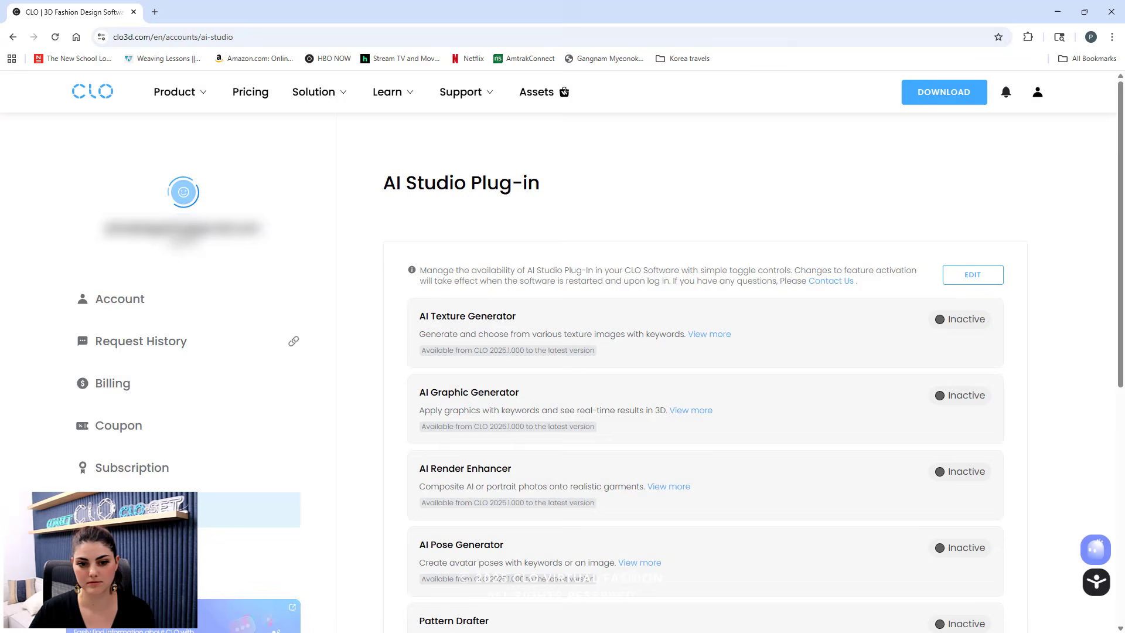
Activate AI Texture Generator, AI Graphic Generator, AI Render Enhancer, AI Pose Generator and Pattern Drafter for this account, and save the changes.
left_click(971, 279)
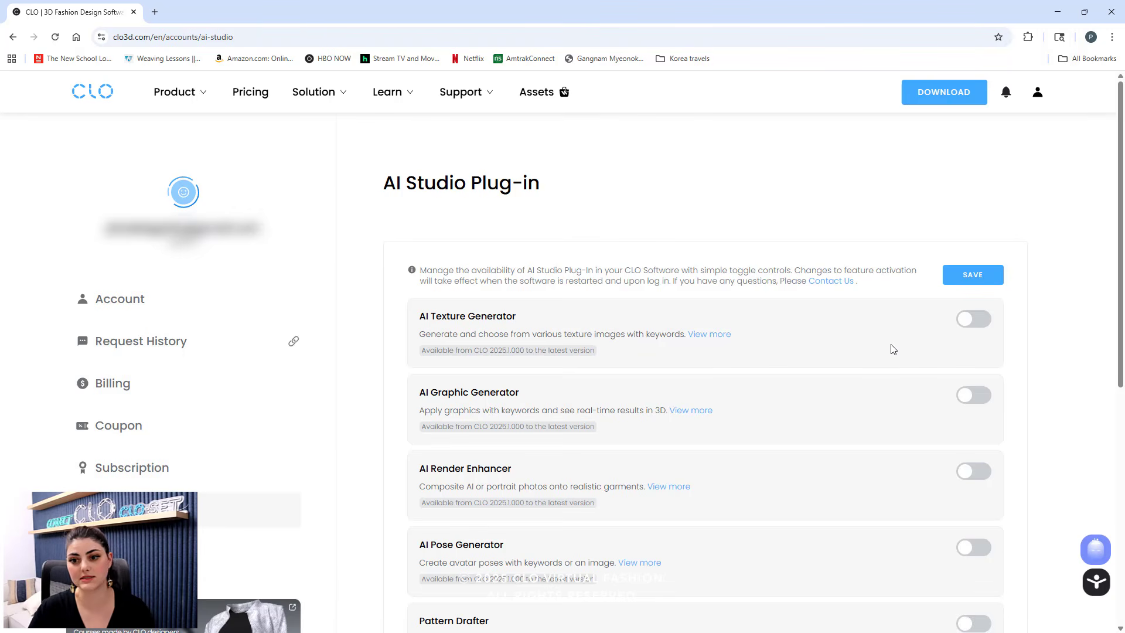
scroll(867, 369, "down", 2)
left_click(974, 204)
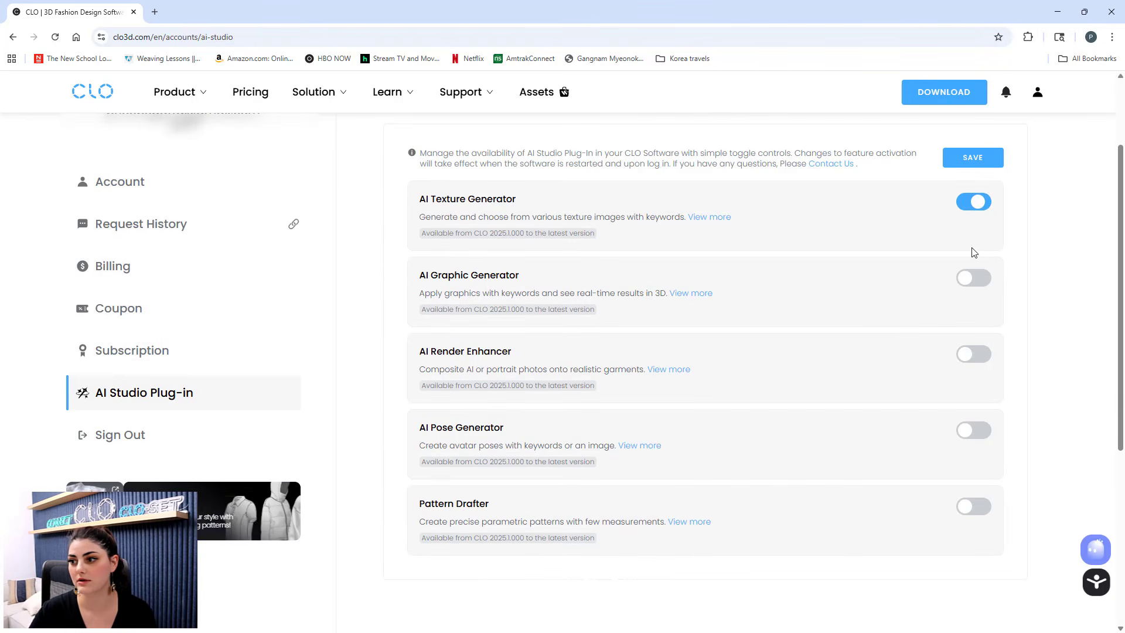
left_click(977, 279)
left_click(977, 355)
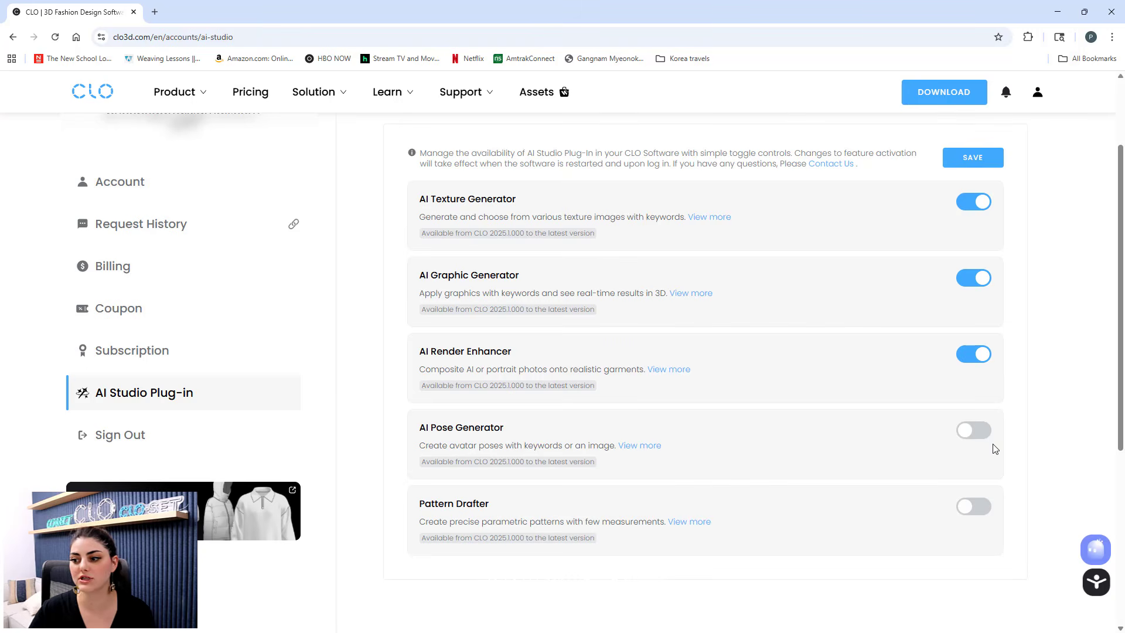
left_click(975, 430)
left_click(977, 506)
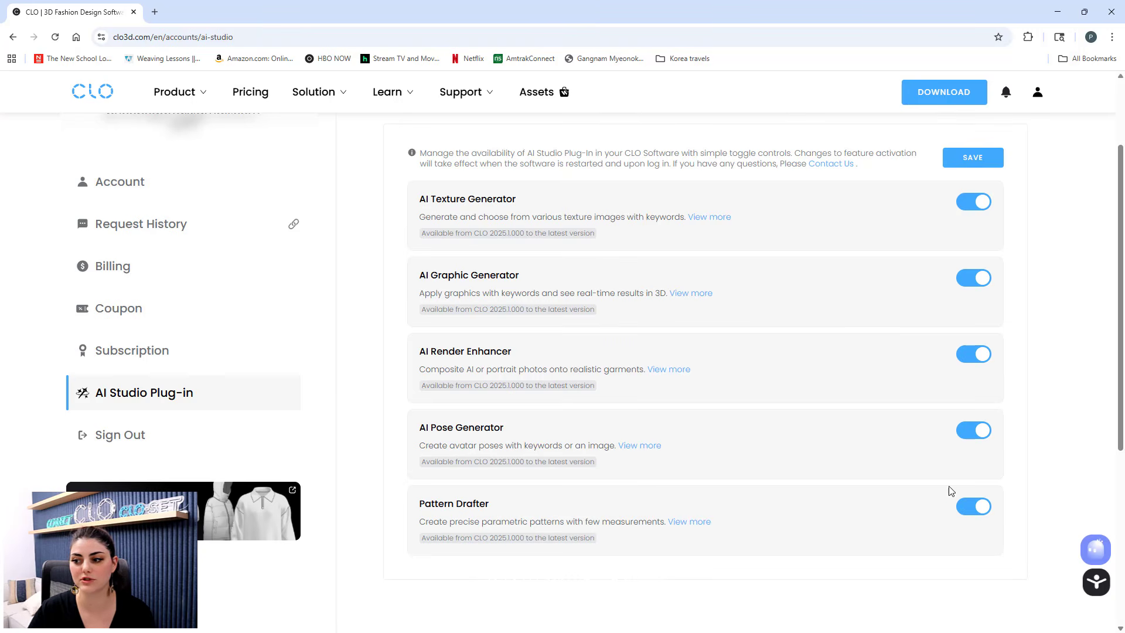
left_click(965, 160)
left_click(593, 377)
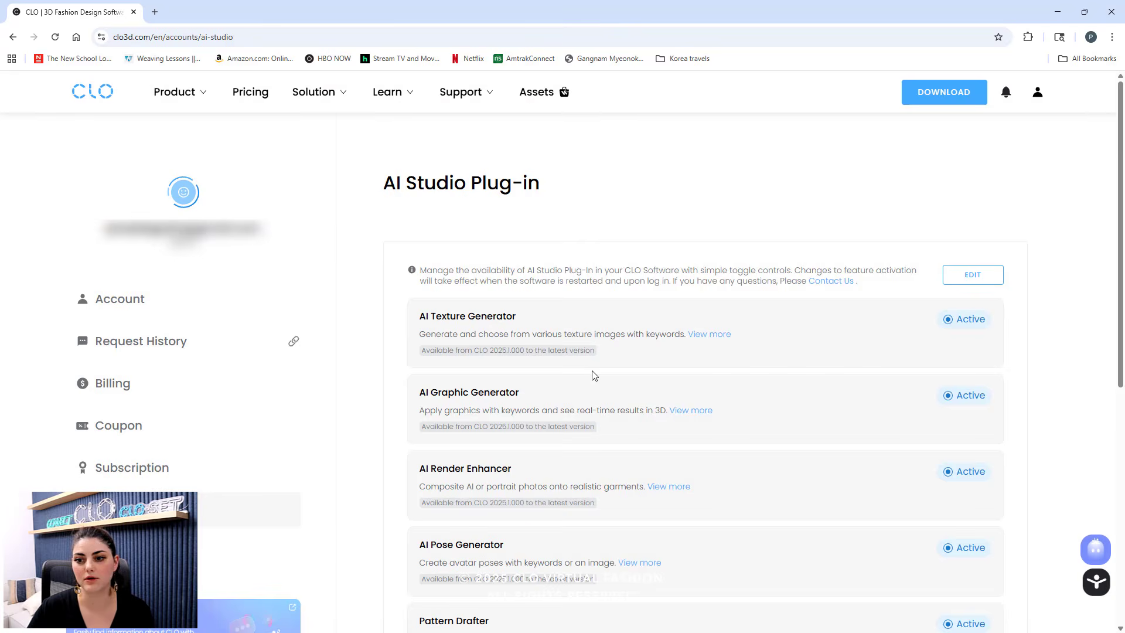
Switch back to CLO, dismiss the welcome window and open AI Studio.
left_click(1058, 12)
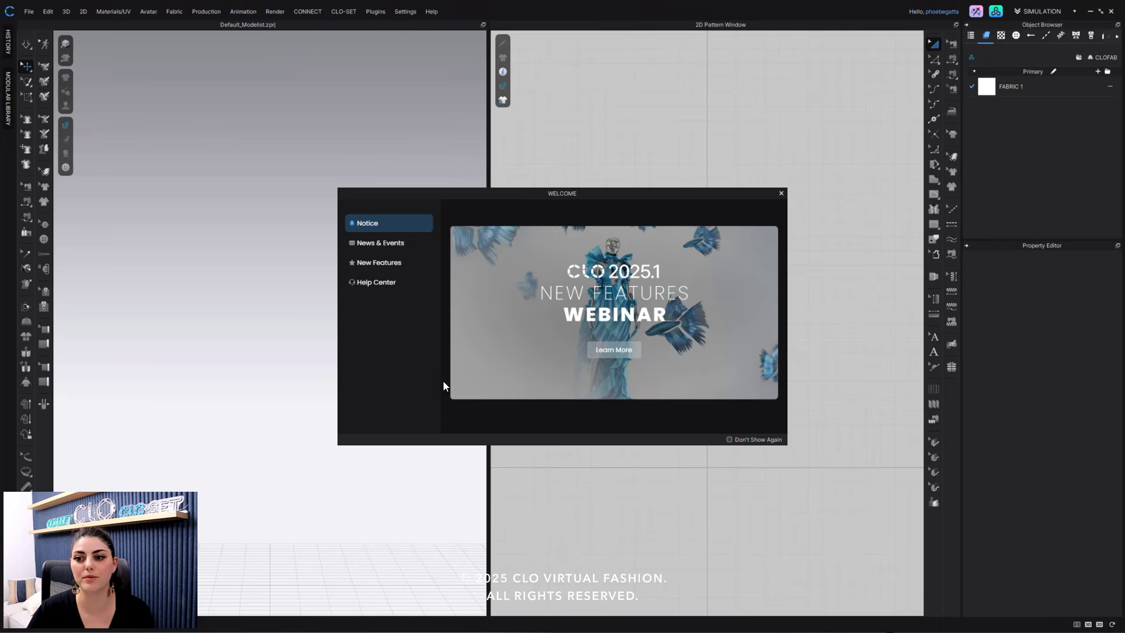
left_click(782, 194)
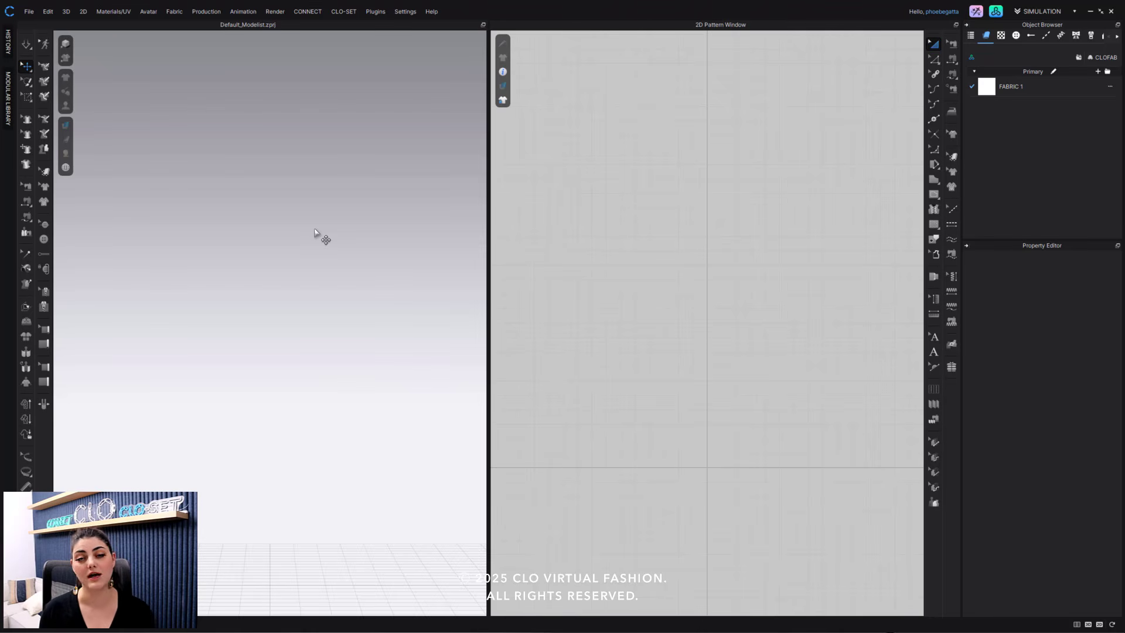
left_click(977, 12)
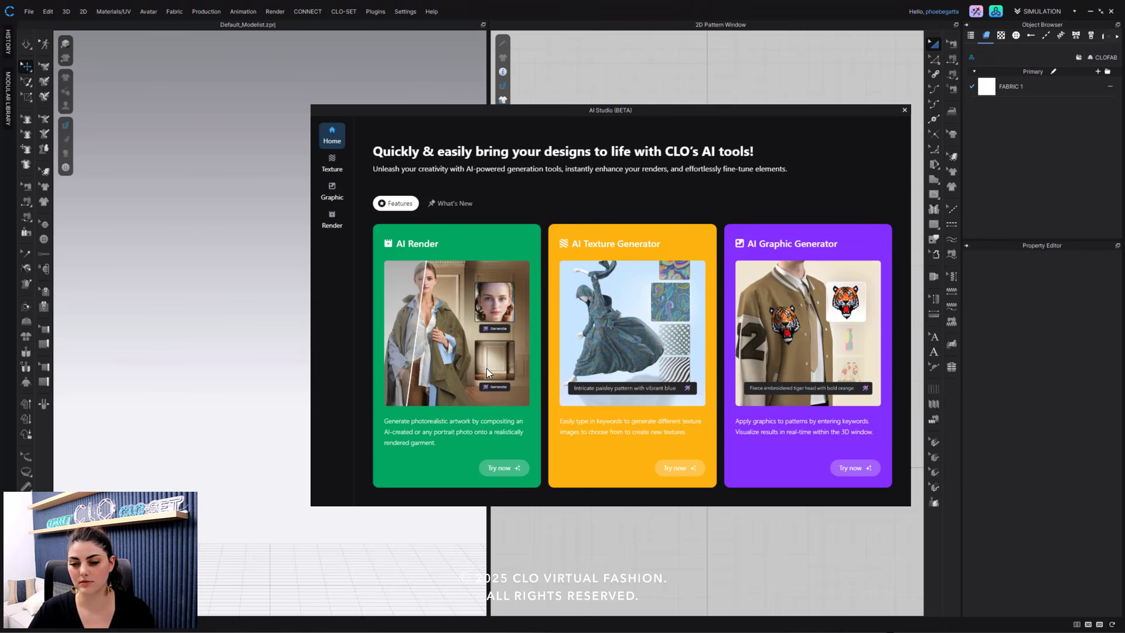
Look at what is new in AI Studio, return to its features, and open the AI Graphic Generator in a repositioned window.
left_click(459, 203)
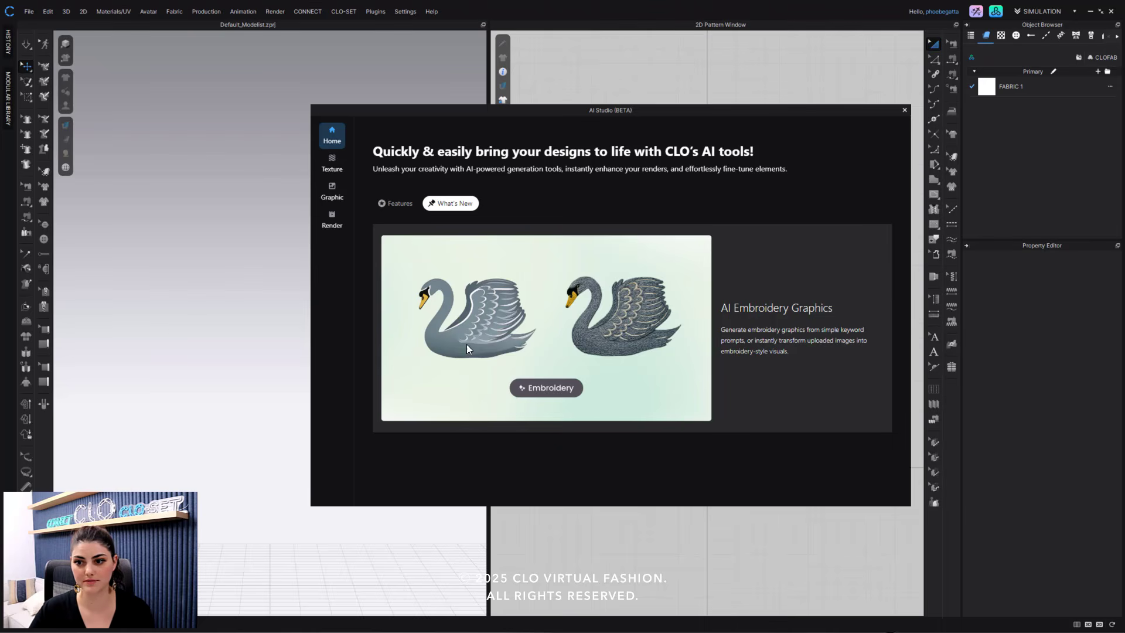
left_click(392, 204)
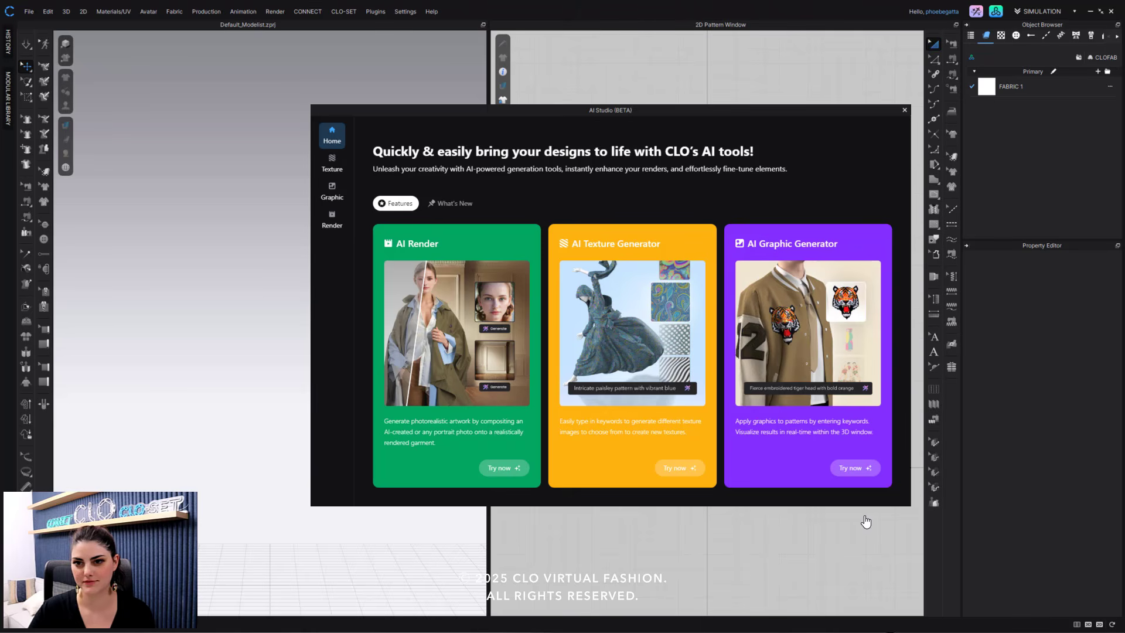
left_click(865, 468)
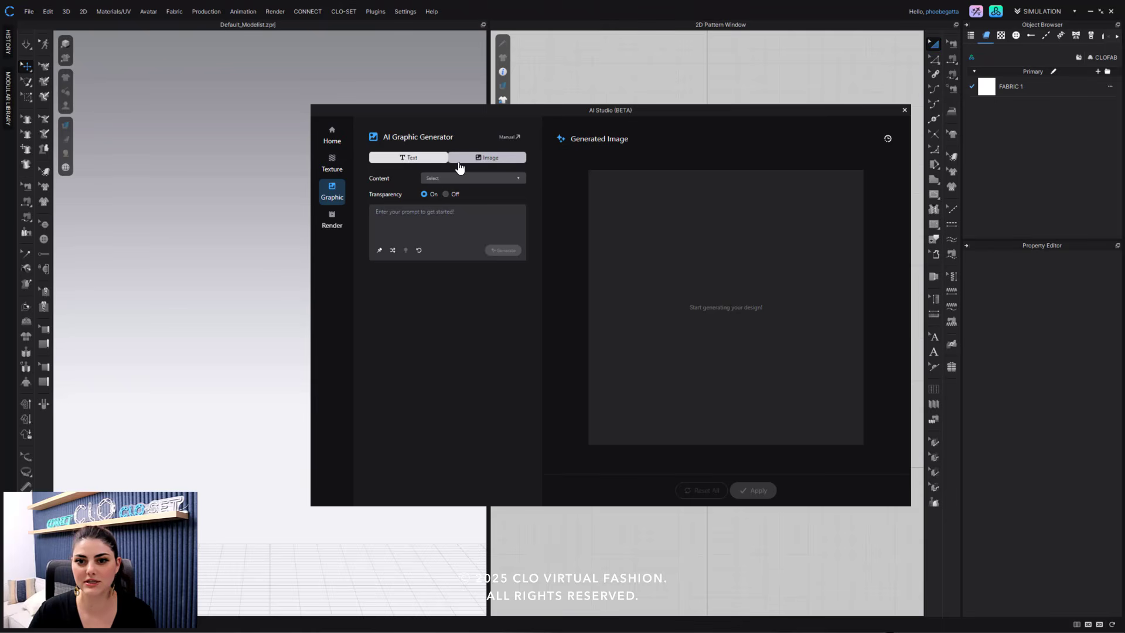
left_click_drag(529, 113, 445, 103)
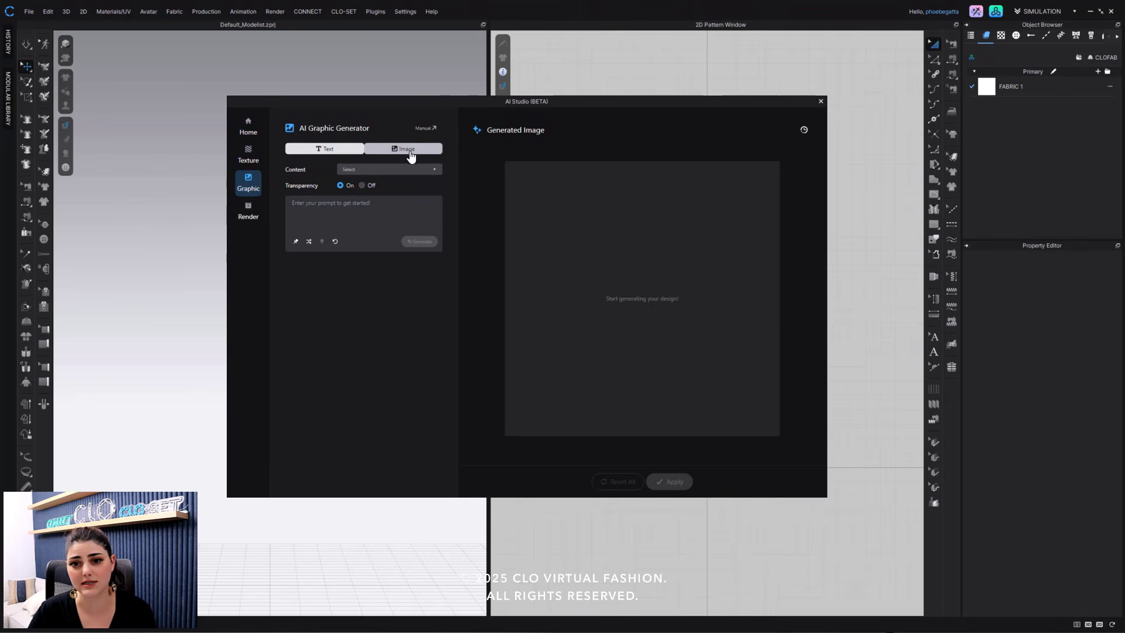
Generate a Pop Art graphic from the text prompt "Lion Face" with transparency on, and generate a second variation.
left_click(382, 171)
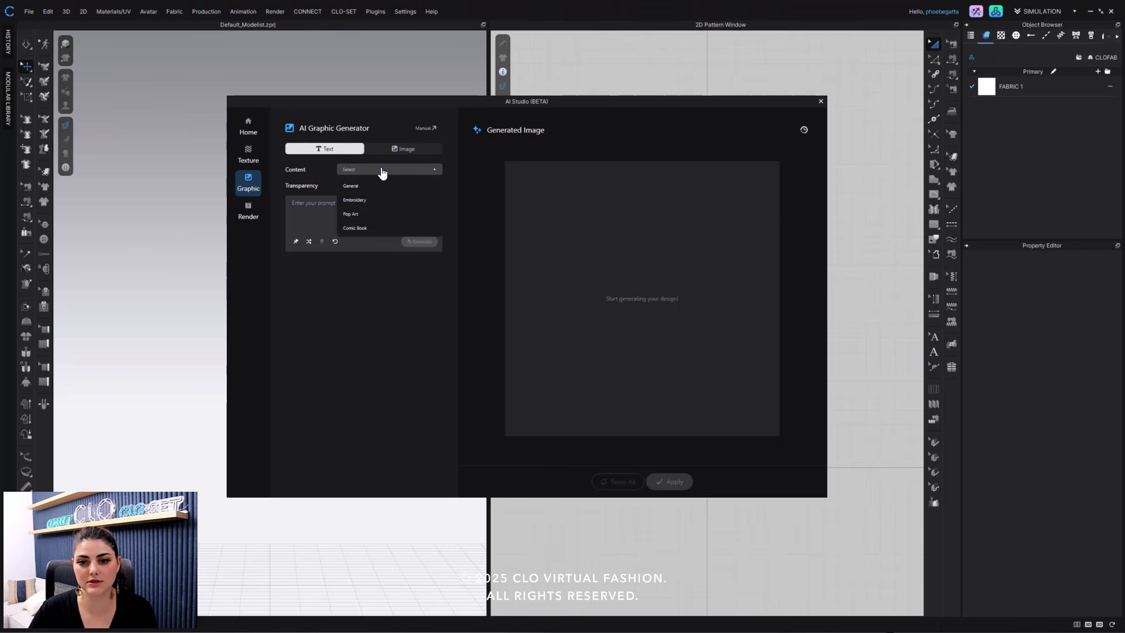
left_click(379, 216)
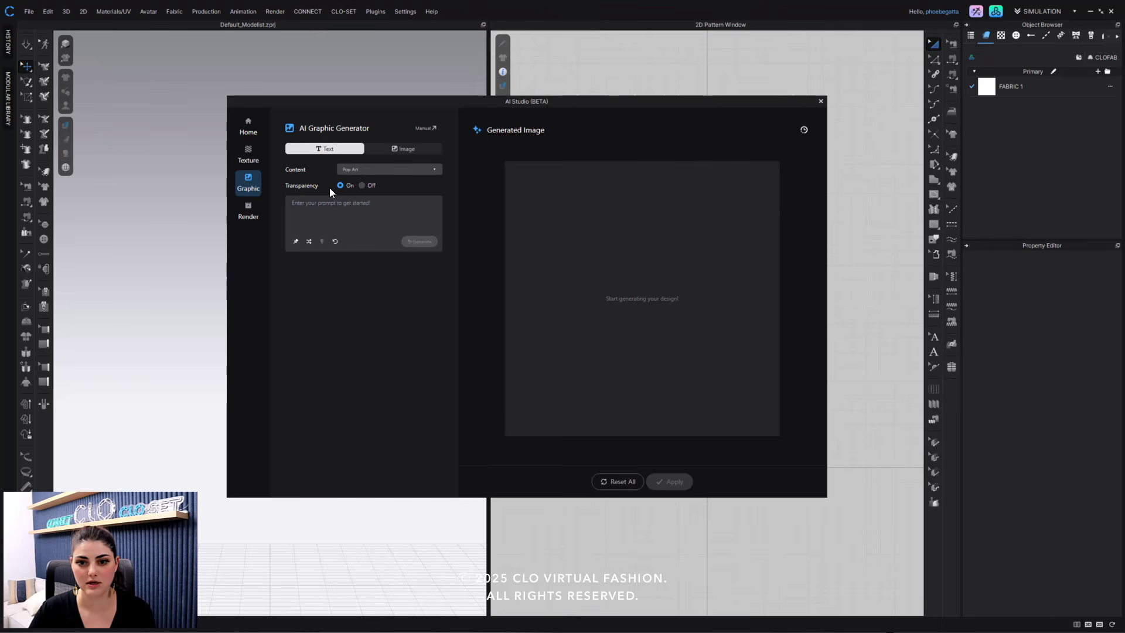
left_click(331, 209)
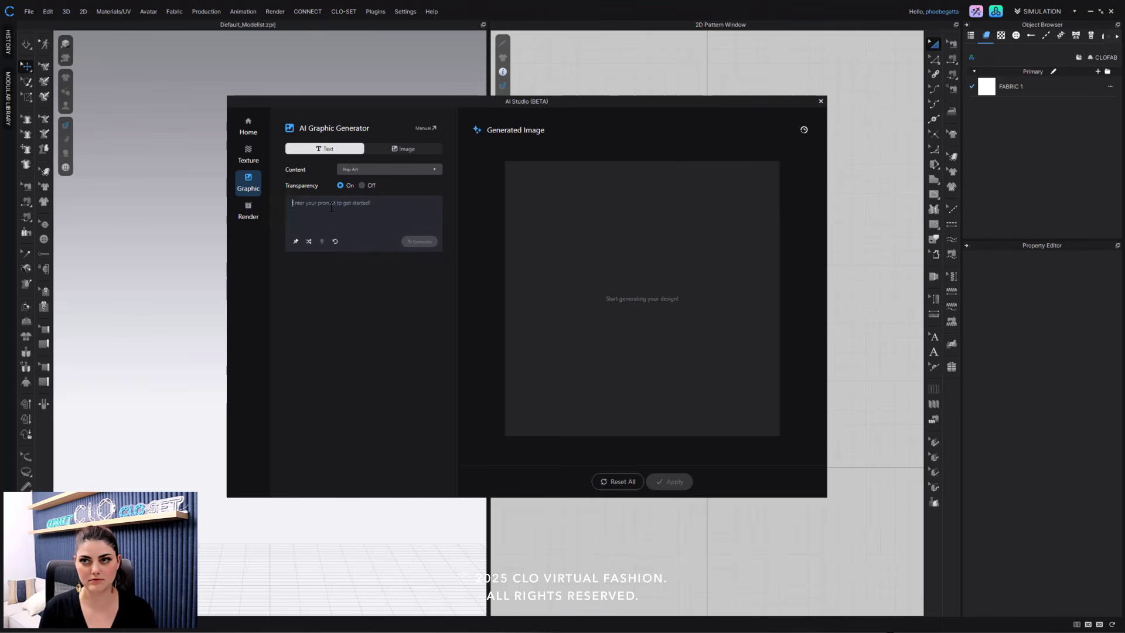
type("Lion")
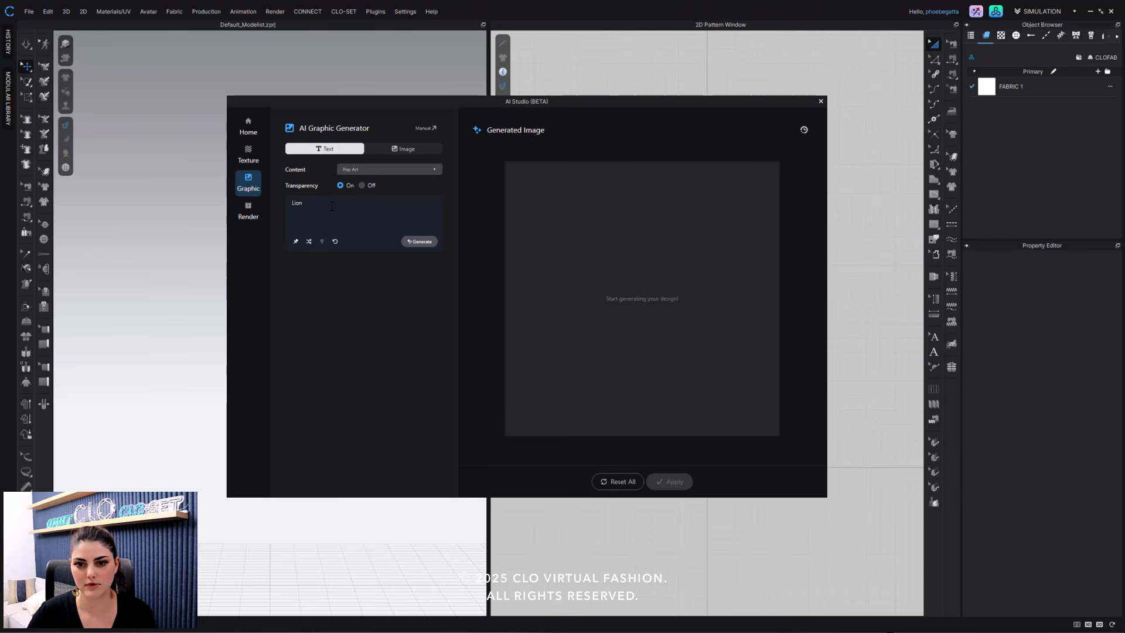
type(" Face")
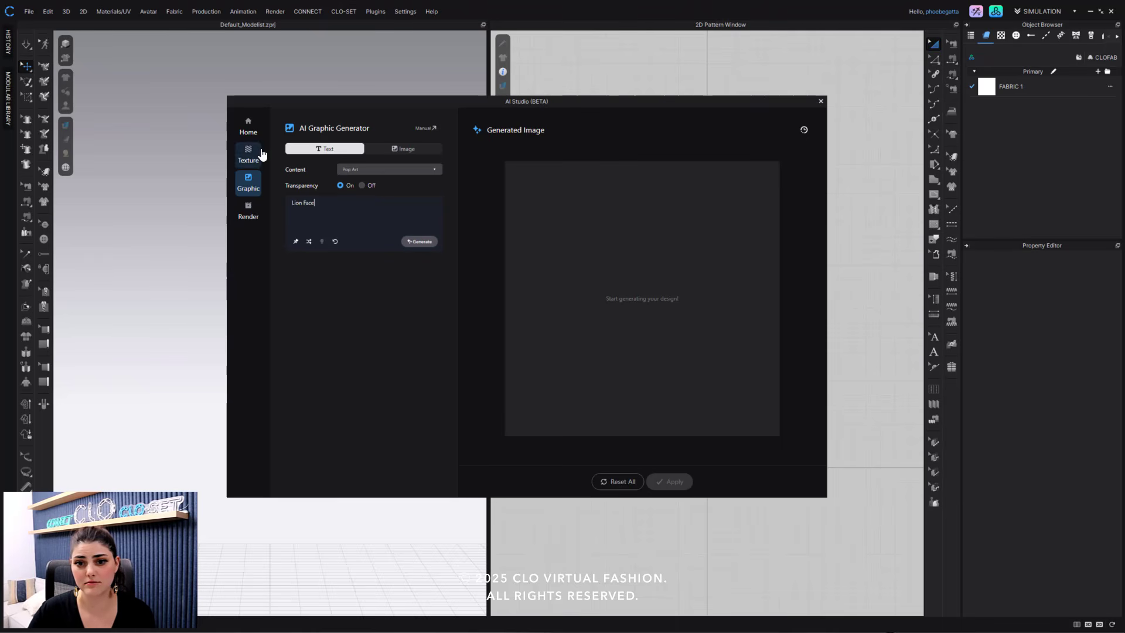
left_click(418, 243)
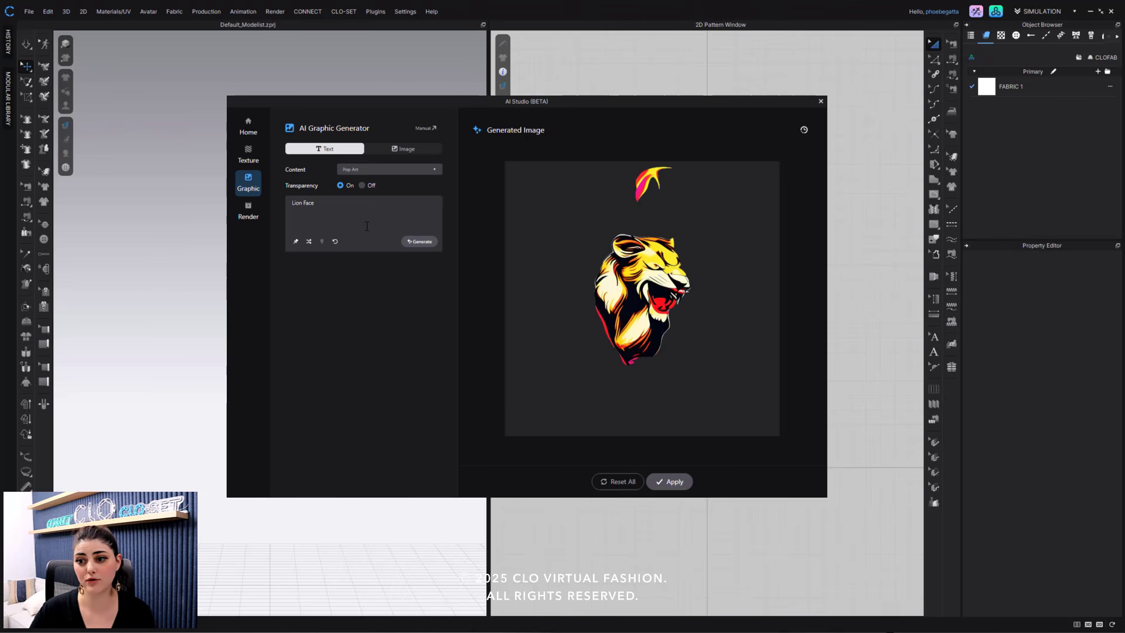
left_click(414, 247)
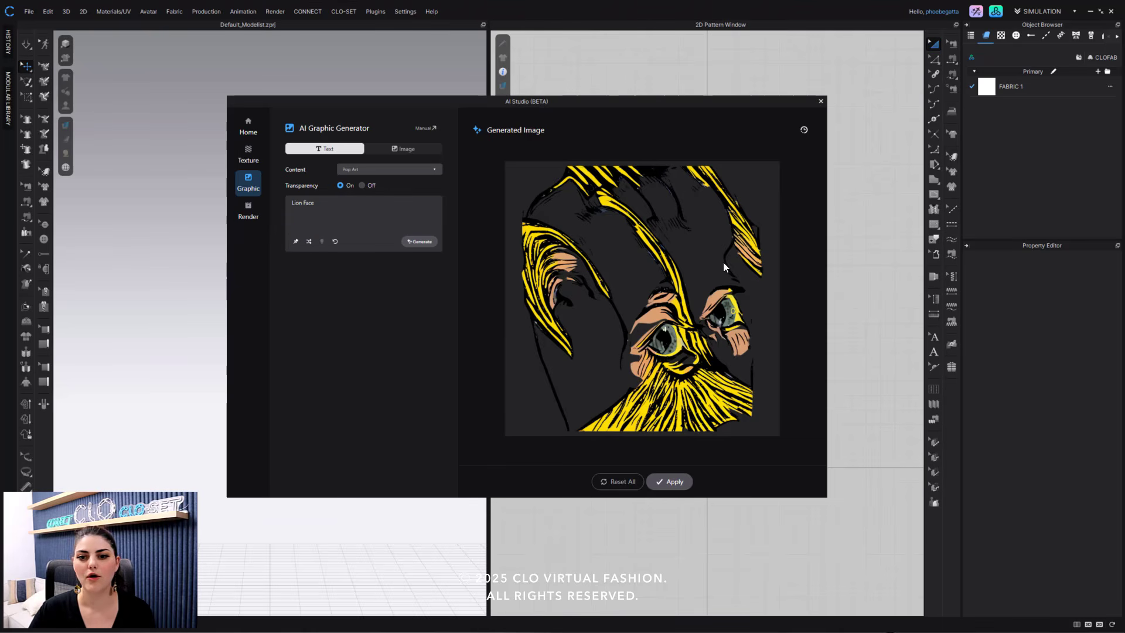
Generate and apply a graphic from the random prompt "Water droplet, falling in a swimming pool", and check the generation history.
left_click(310, 241)
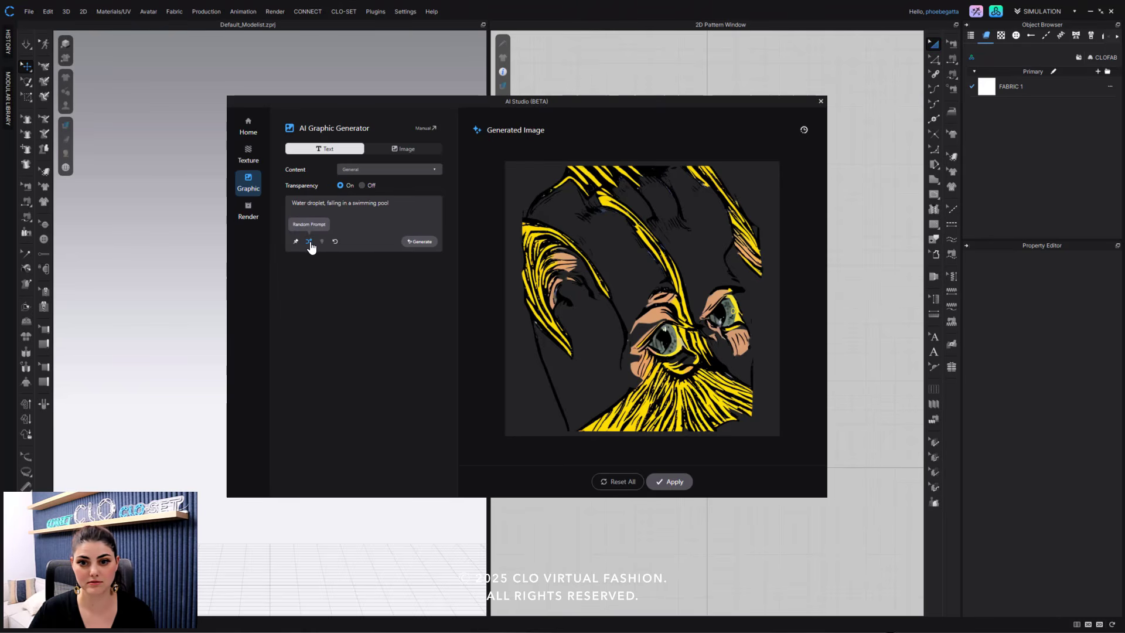
left_click(419, 242)
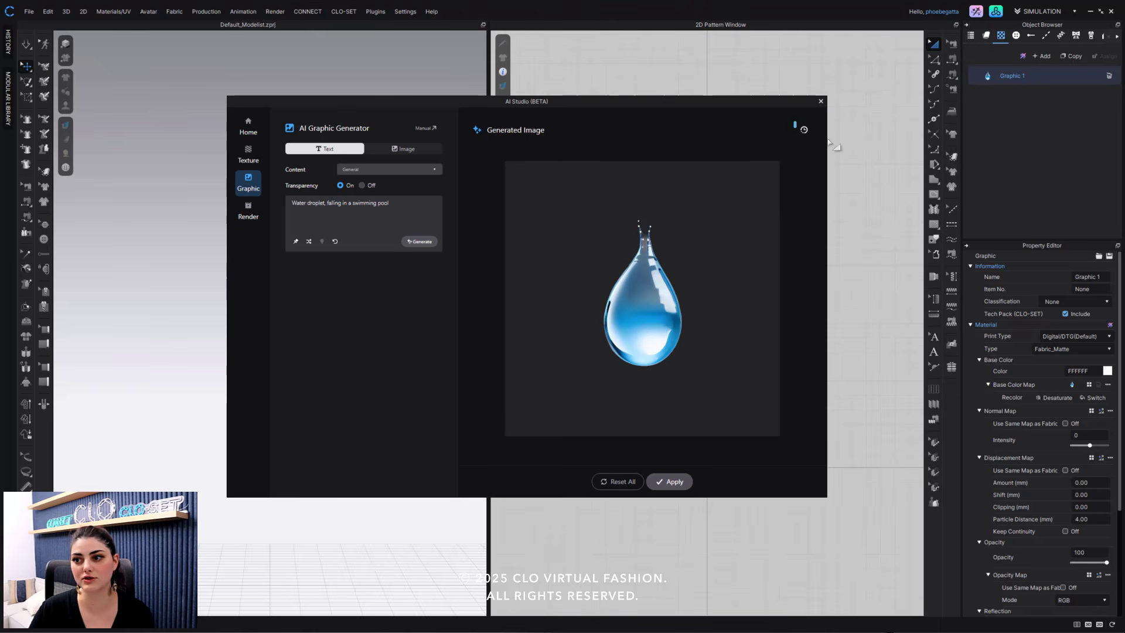
left_click(802, 130)
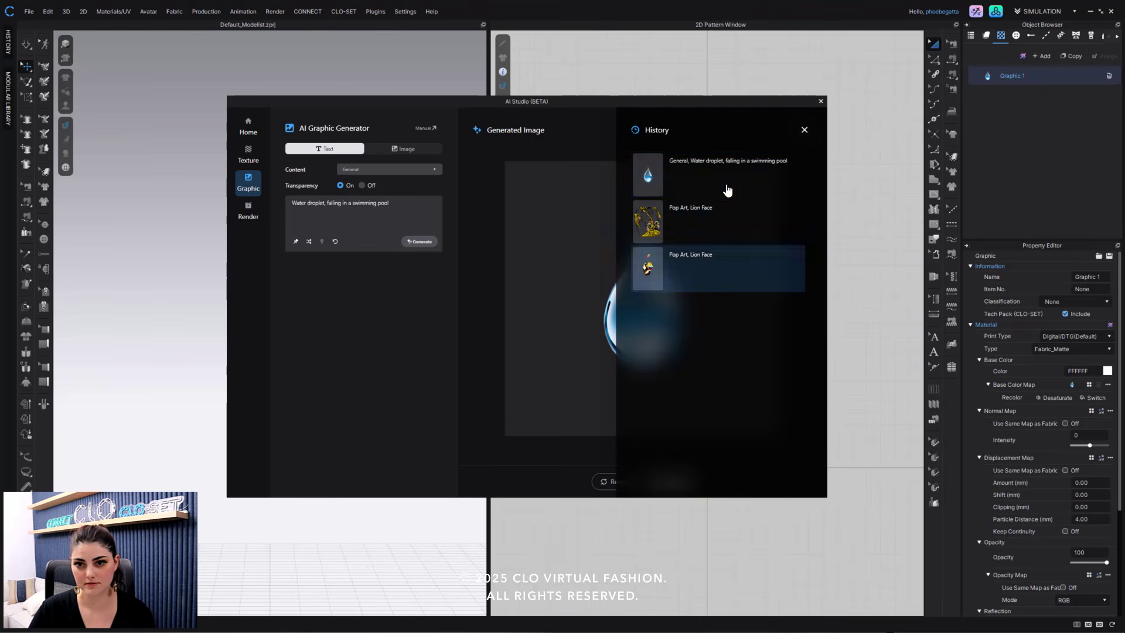
left_click(805, 130)
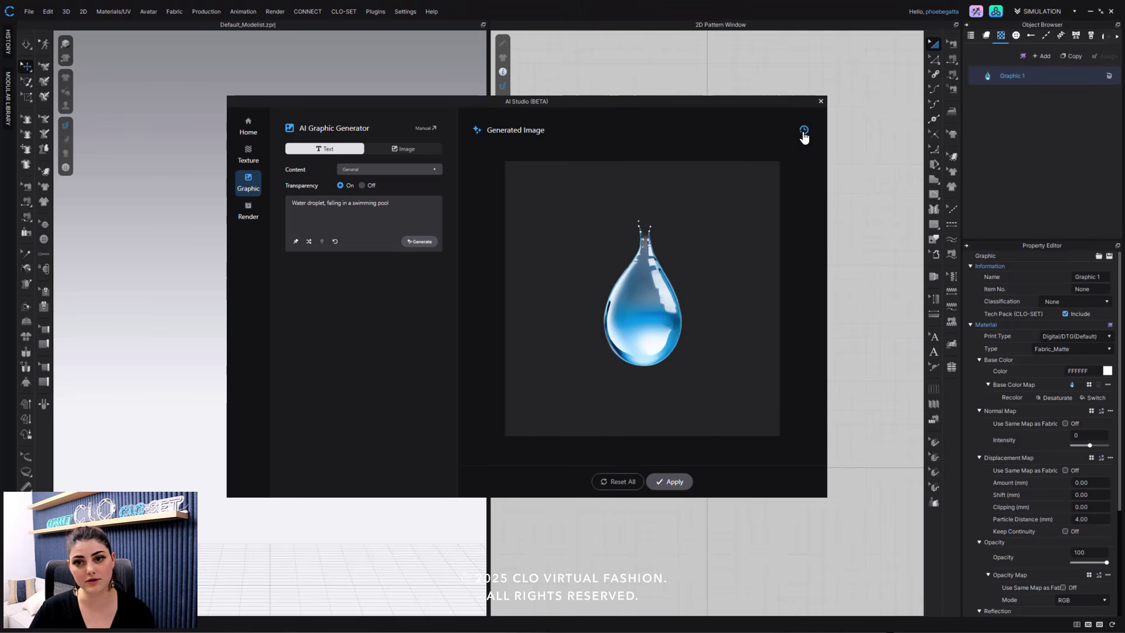
Generate an Embroidery graphic from the pineapple image in the AI Studio folder, and apply it.
left_click(421, 150)
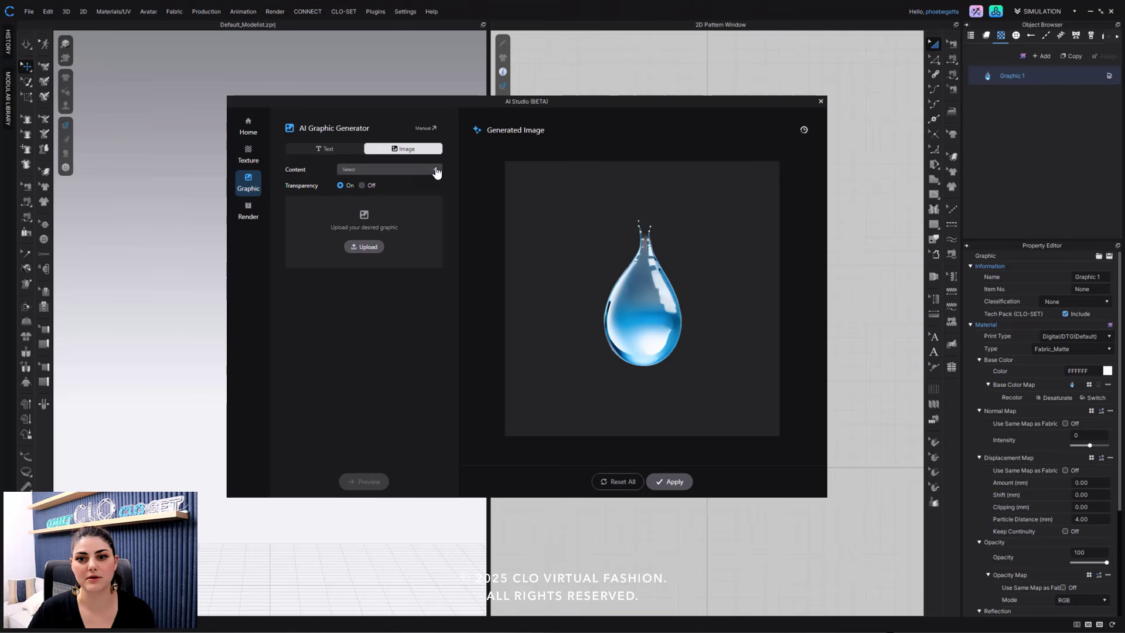
left_click(437, 170)
left_click(397, 190)
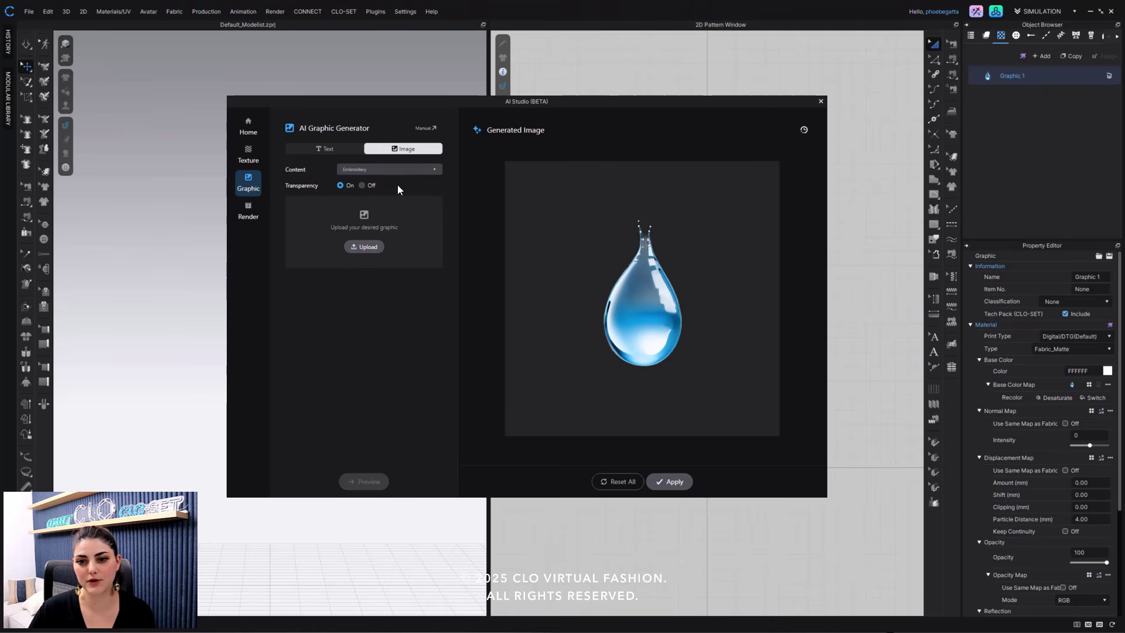
left_click(359, 247)
left_click(296, 321)
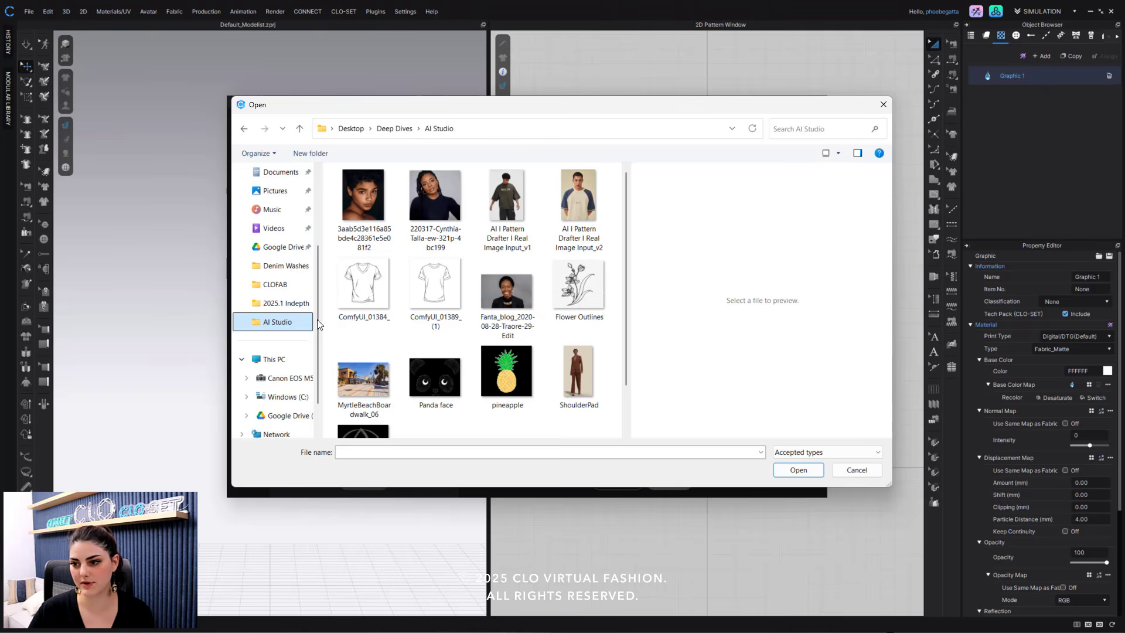
scroll(434, 293, "down", 1)
left_click(509, 311)
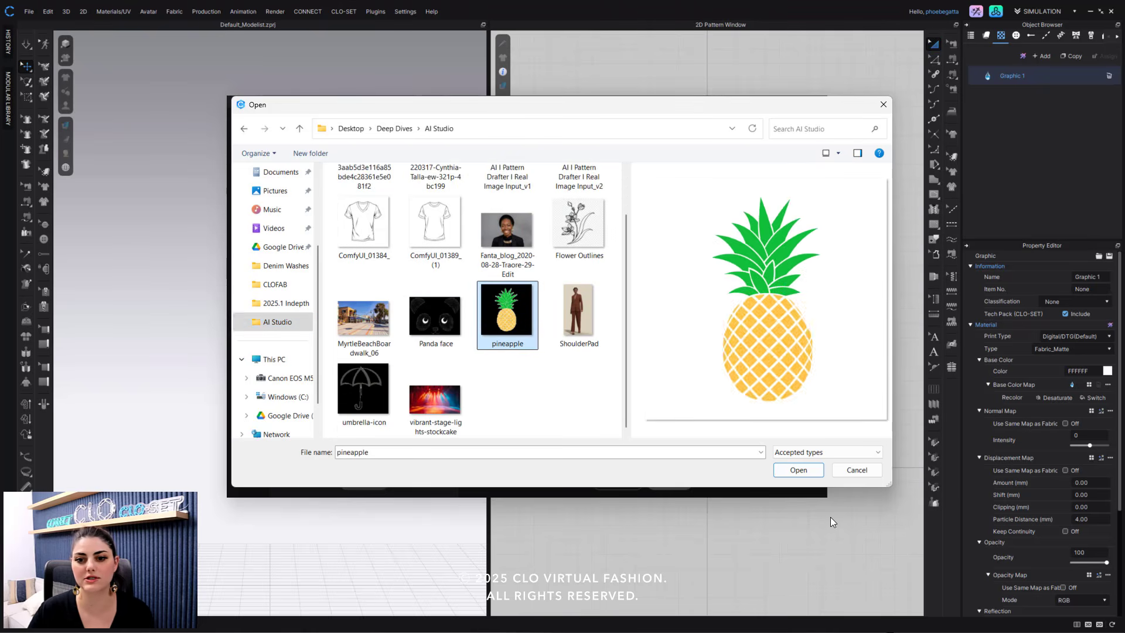
left_click(801, 469)
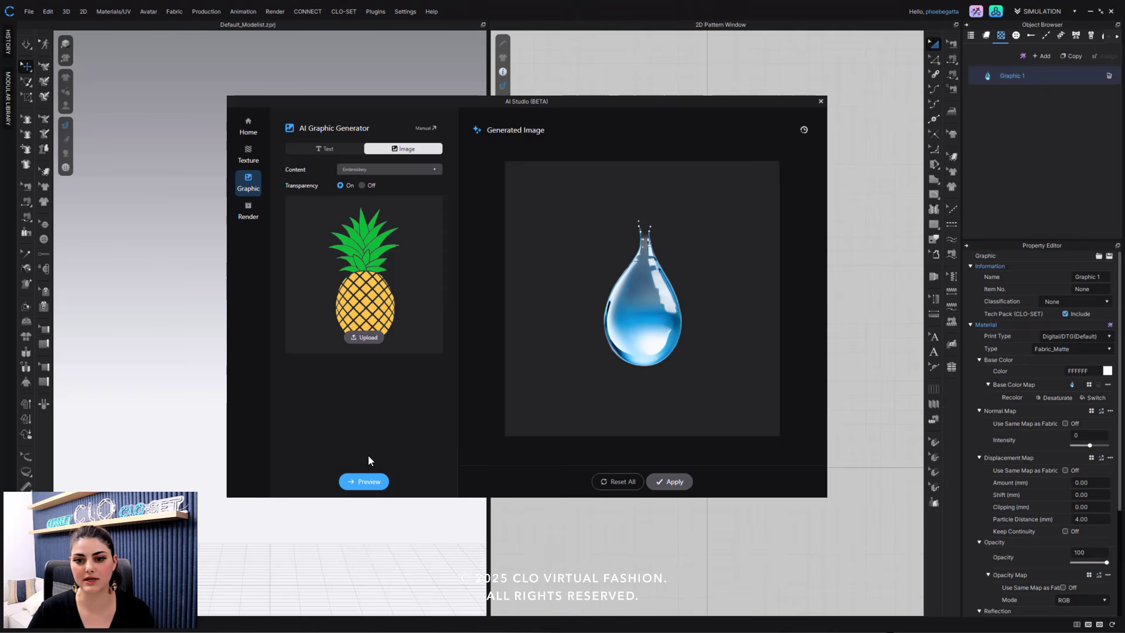
left_click(371, 481)
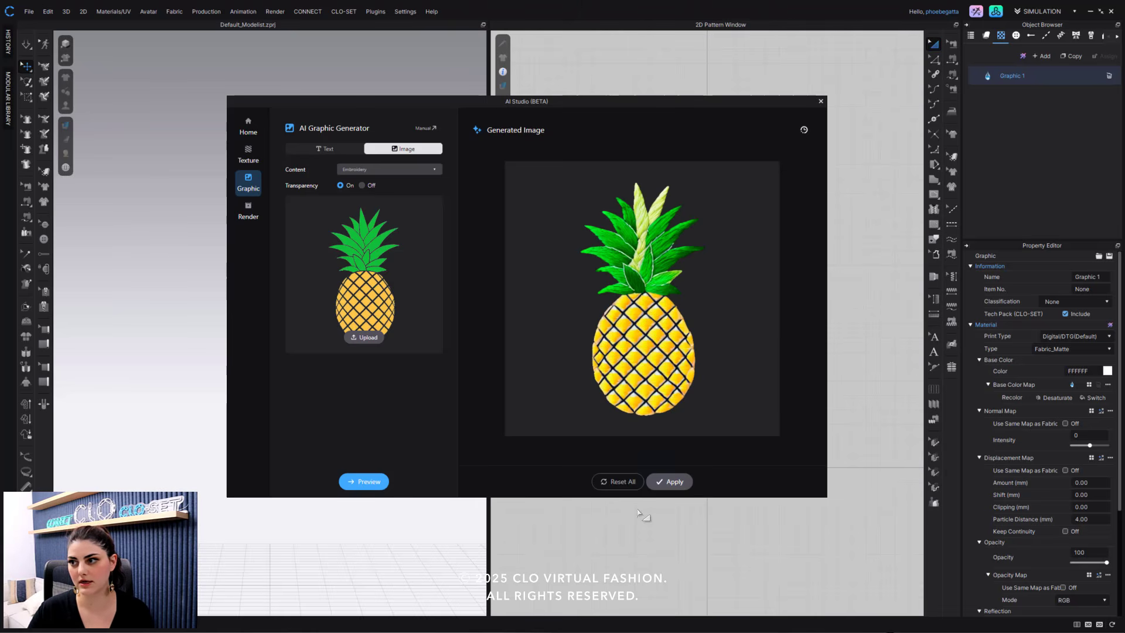
left_click(682, 487)
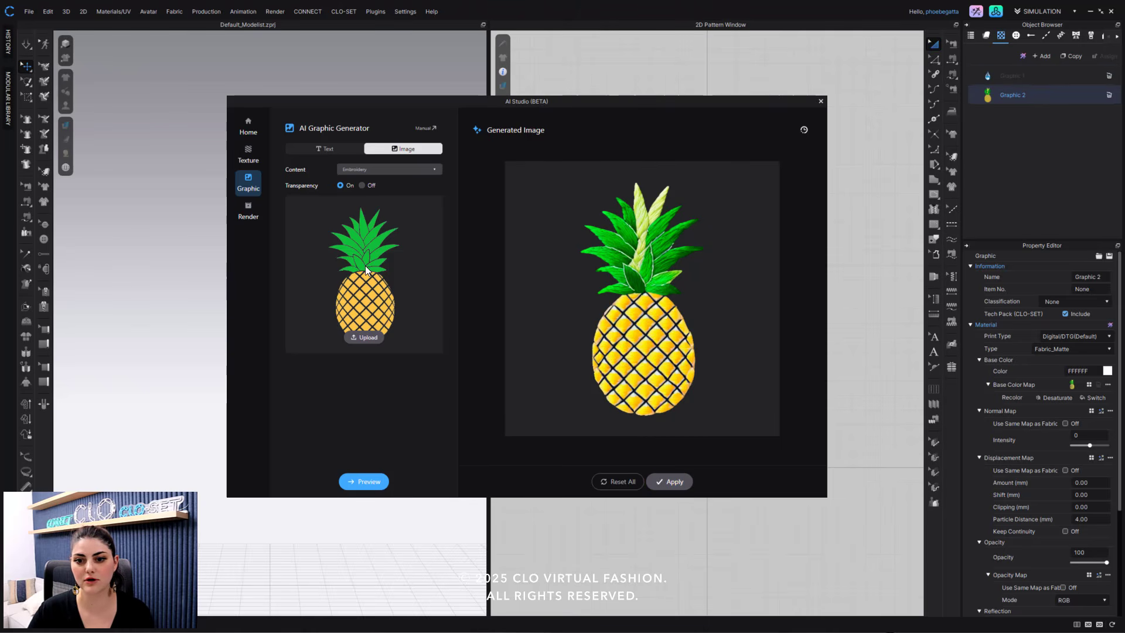
Generate and apply an Embroidery graphic from the Flower Outlines image, and open the generation history.
left_click(357, 337)
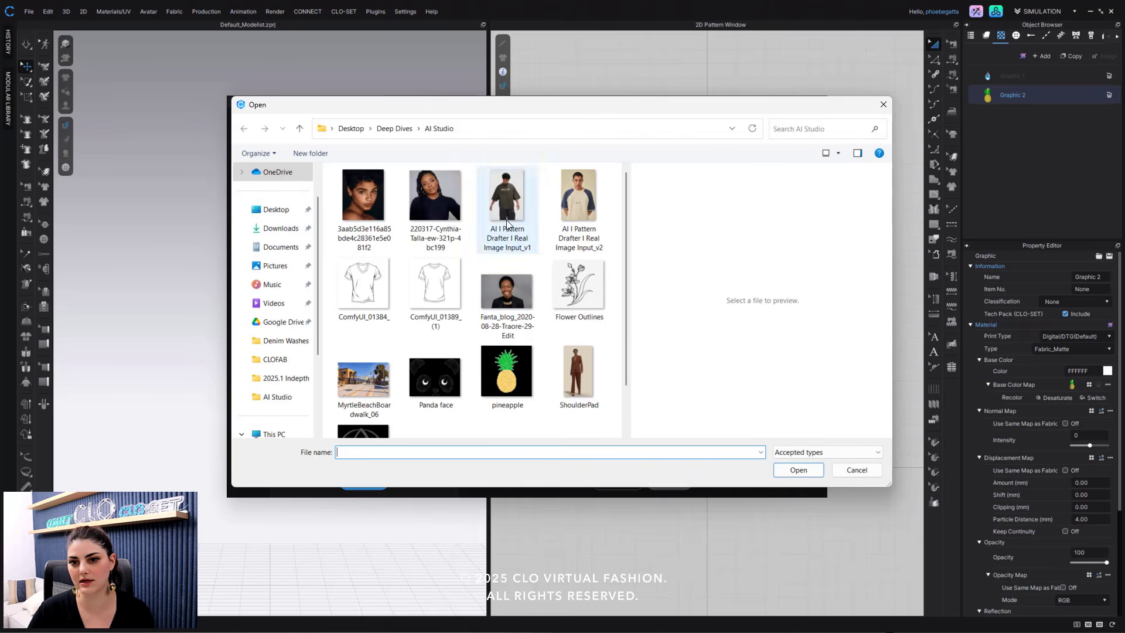
left_click(574, 286)
left_click(797, 470)
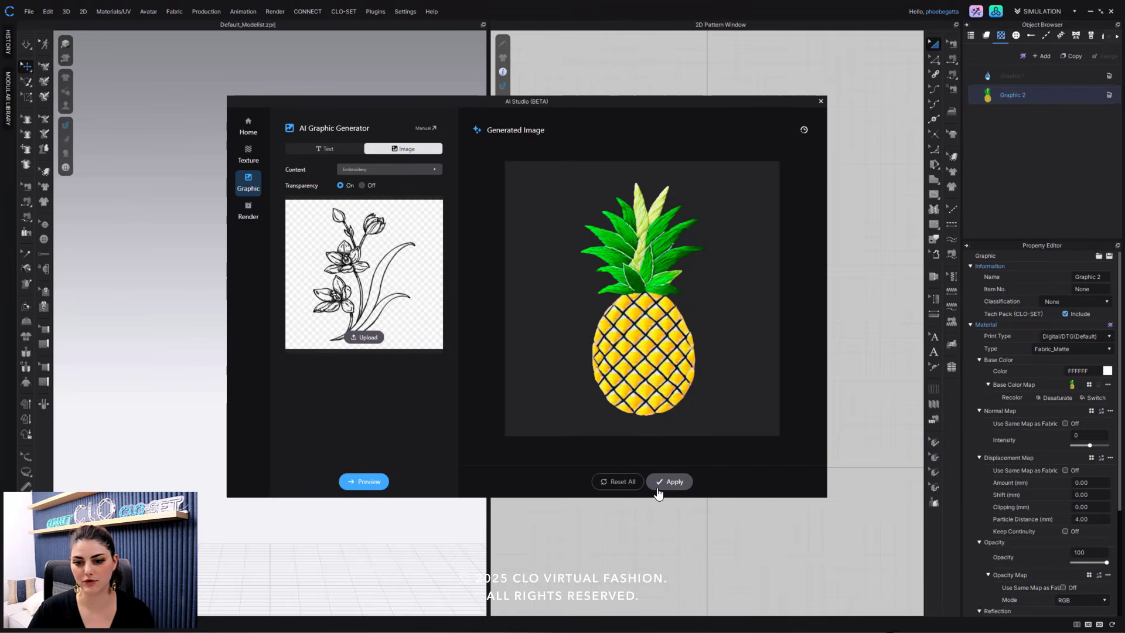
left_click(368, 482)
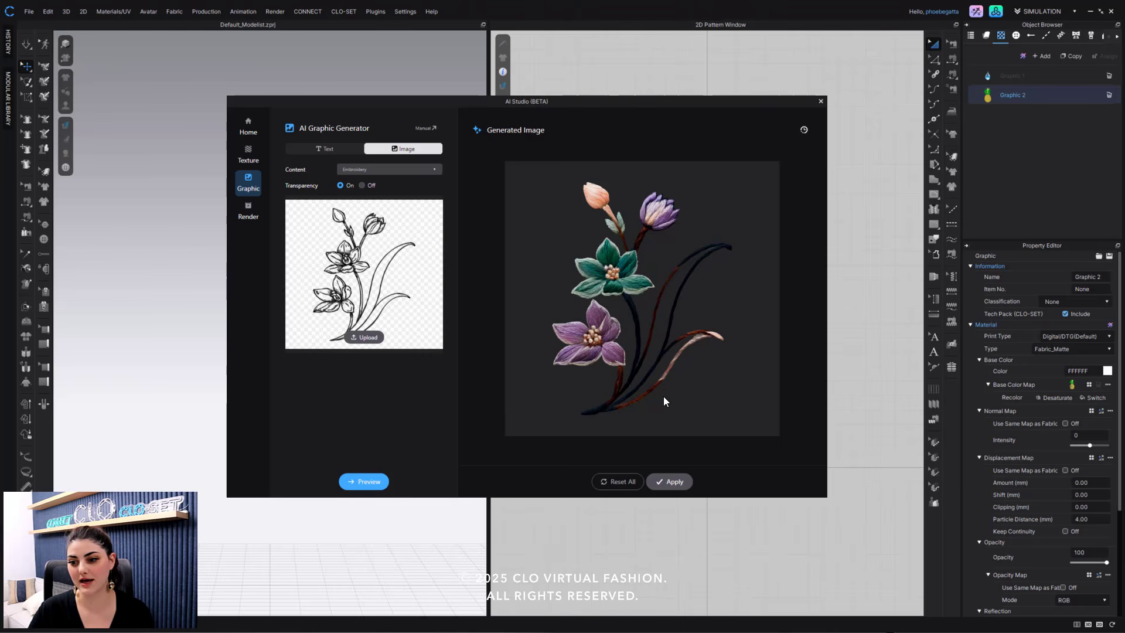
left_click(681, 482)
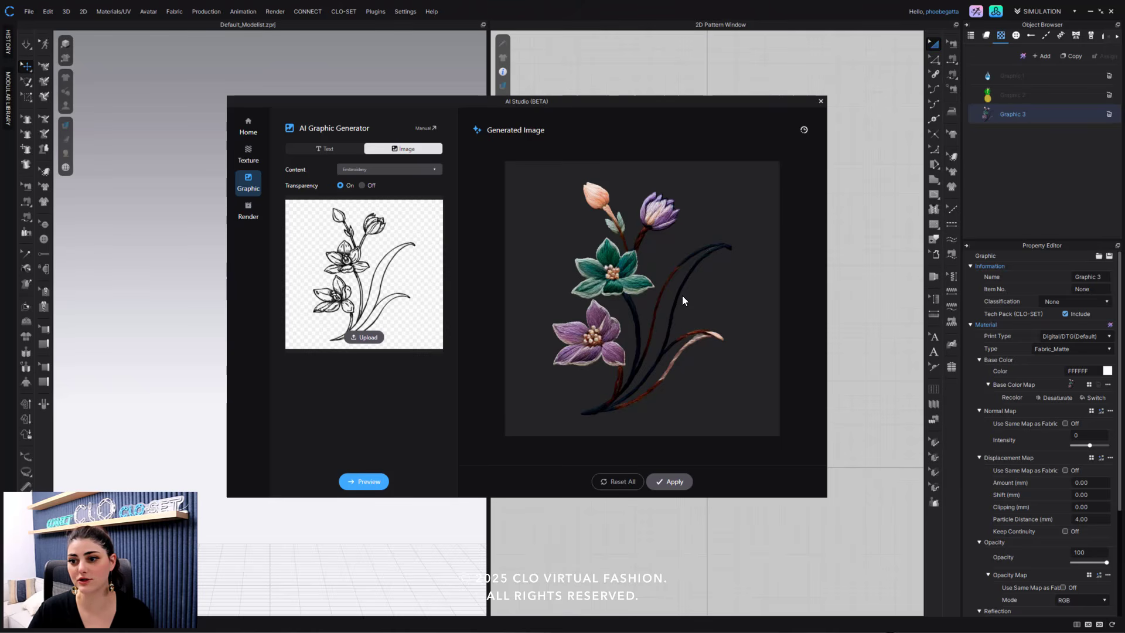
left_click(804, 130)
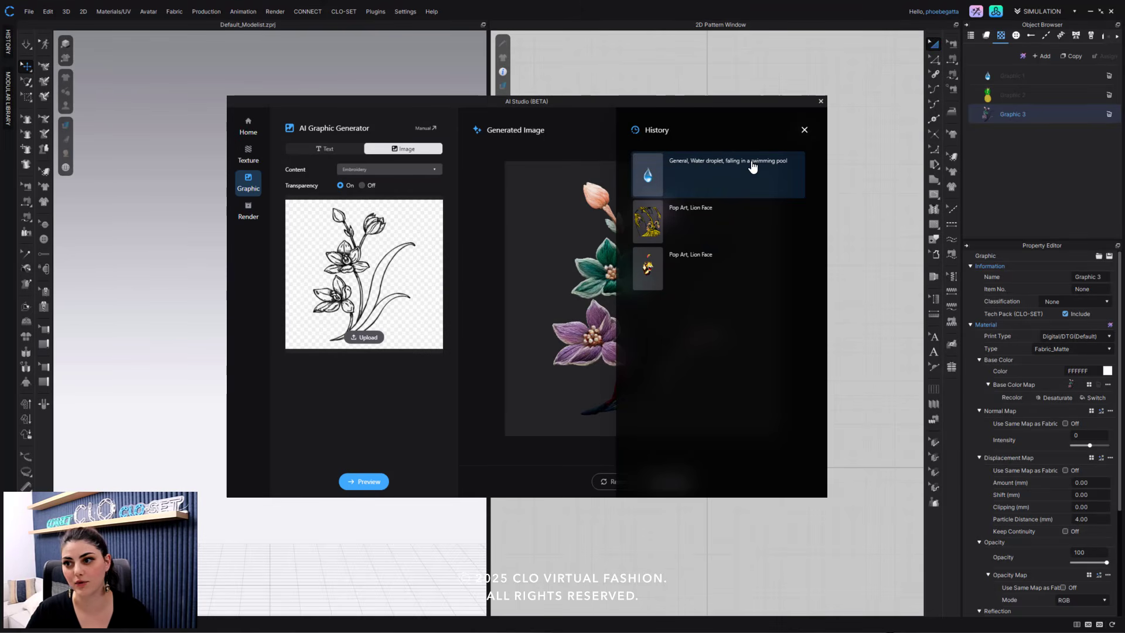
Set up the AI Texture Generator with Canvas fabric and Print content of the Tartan Check type.
left_click(803, 129)
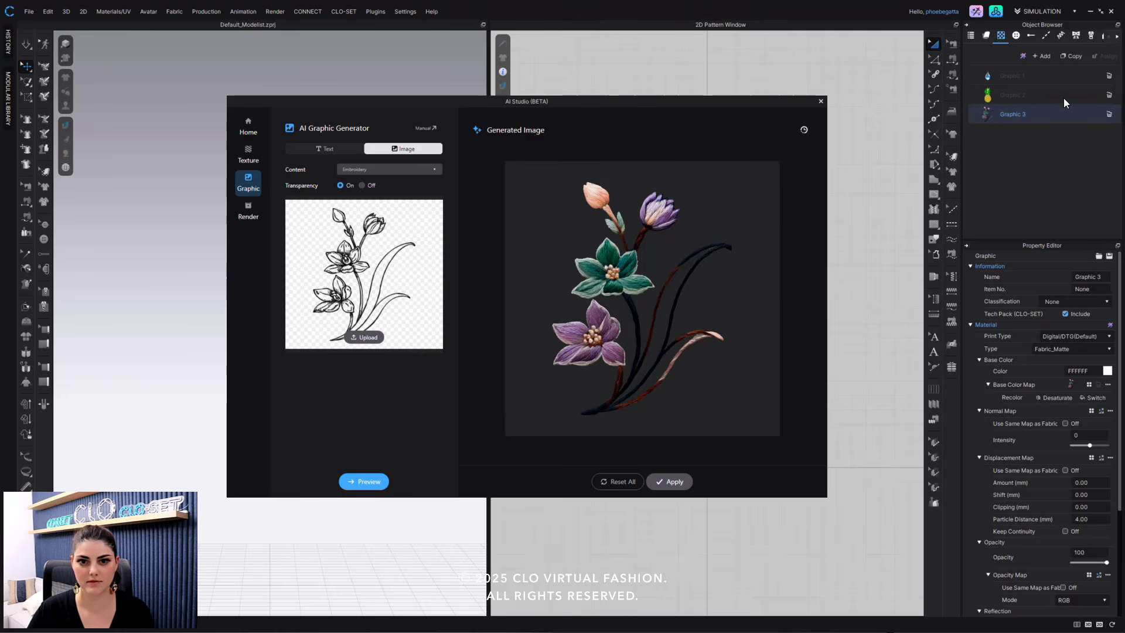
left_click(248, 157)
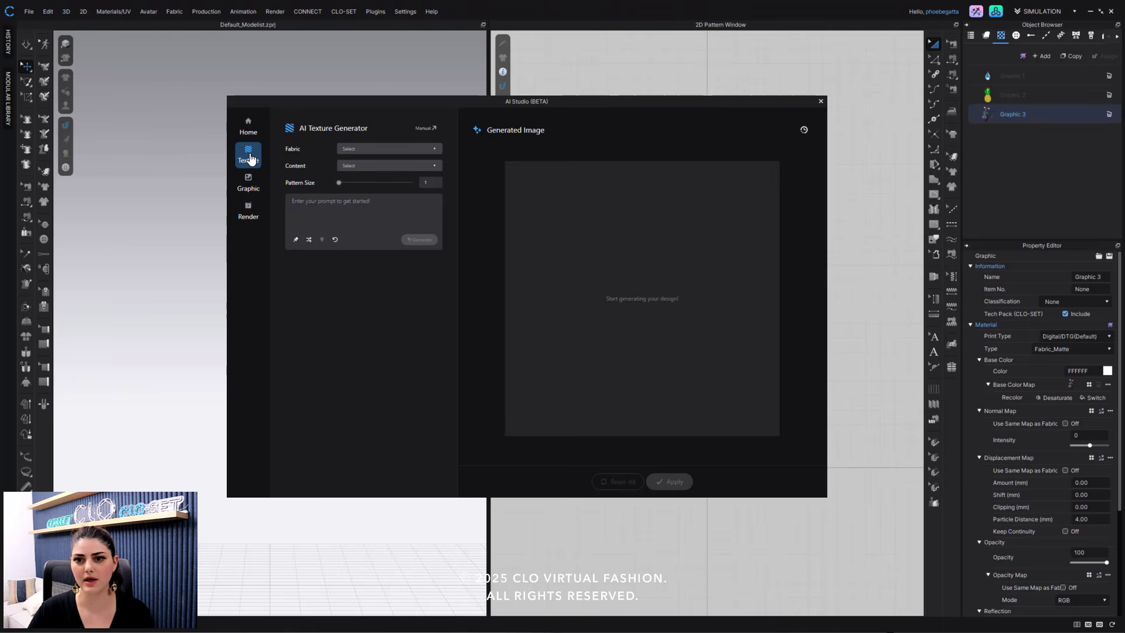
left_click(416, 151)
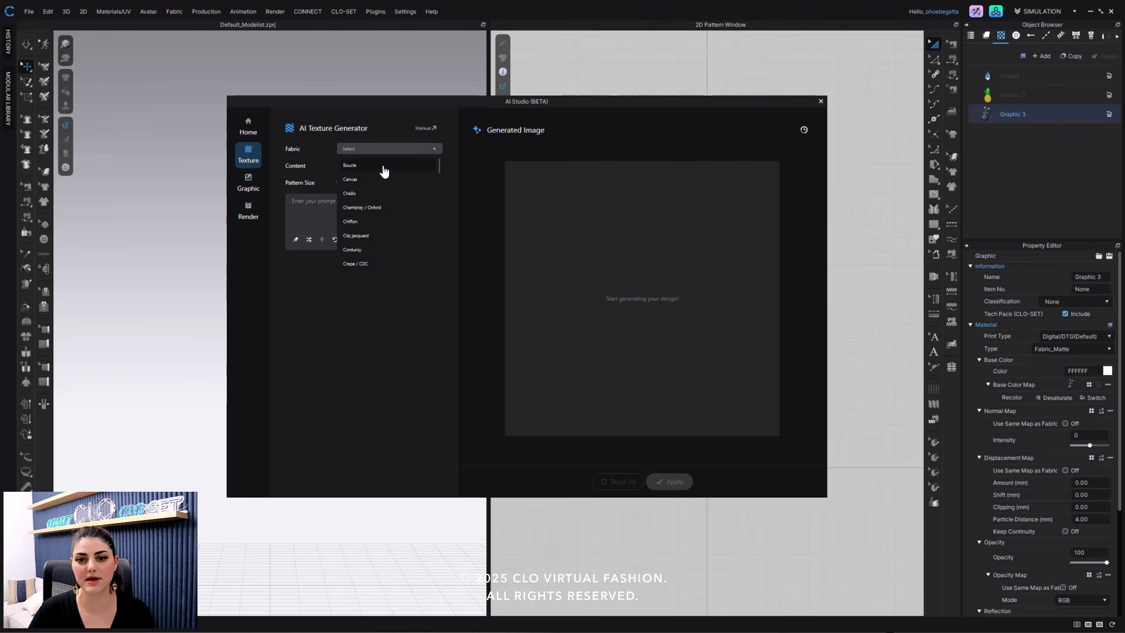
left_click(373, 180)
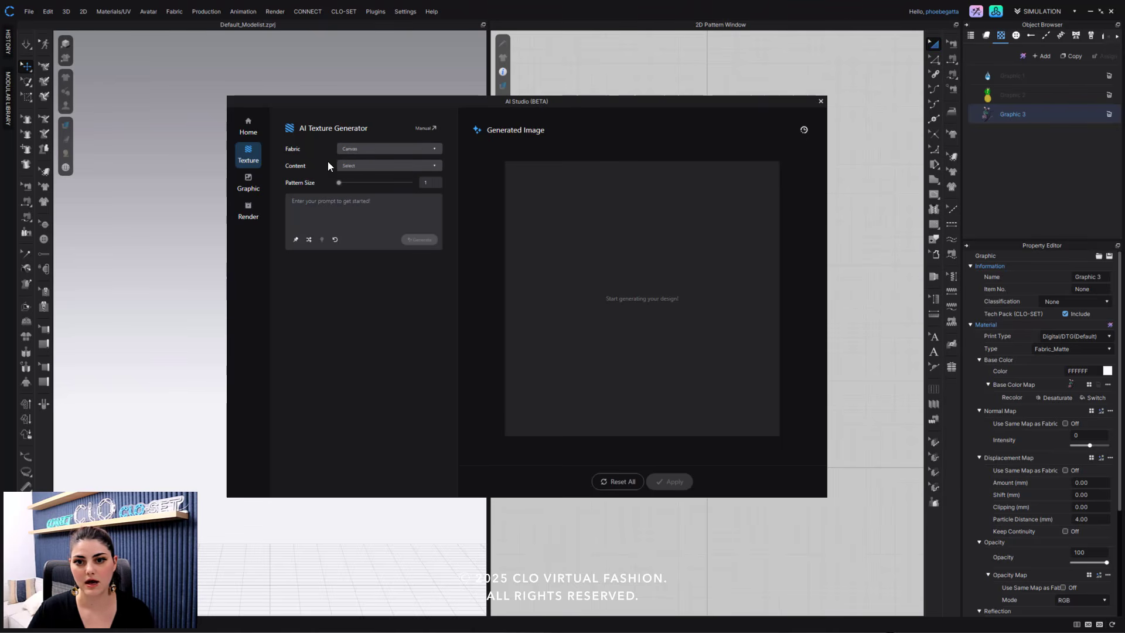
left_click(367, 167)
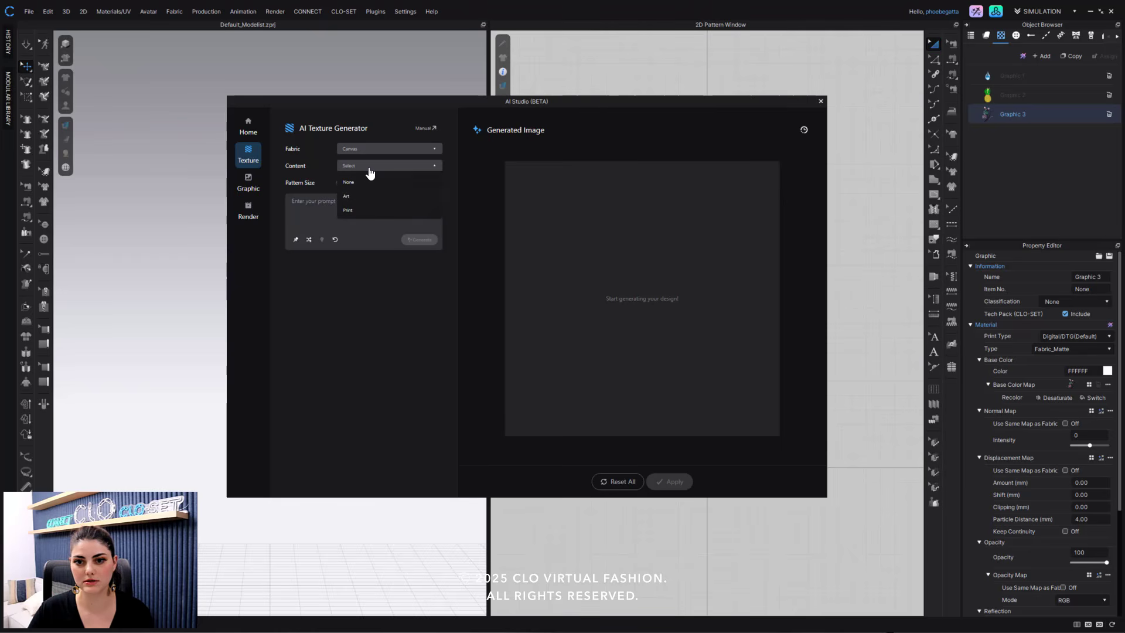
left_click(366, 210)
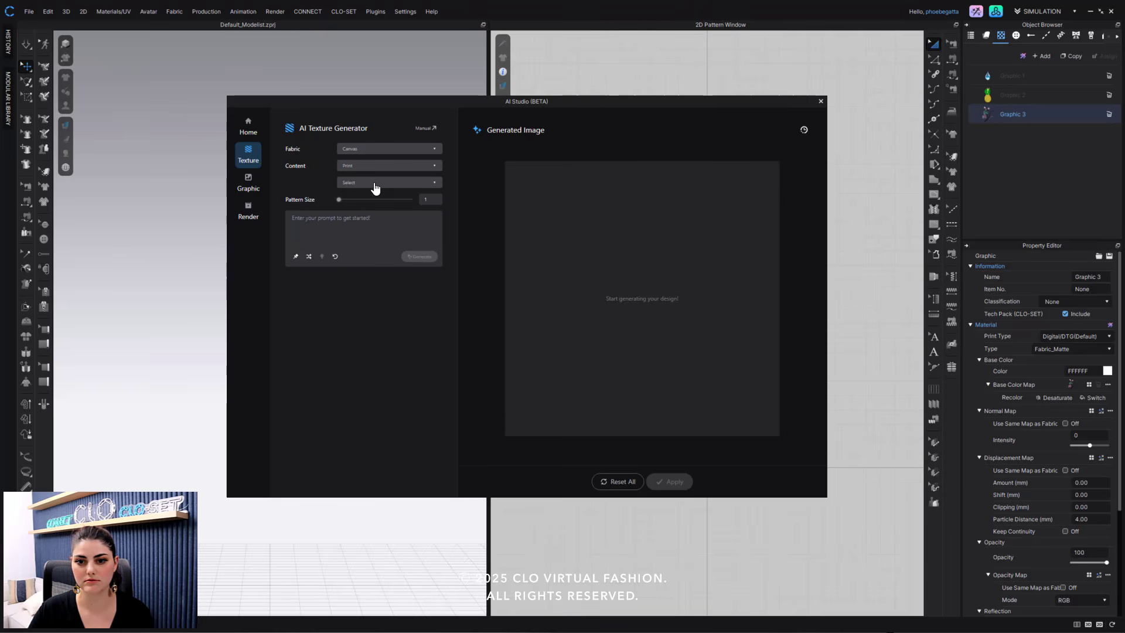
left_click(375, 185)
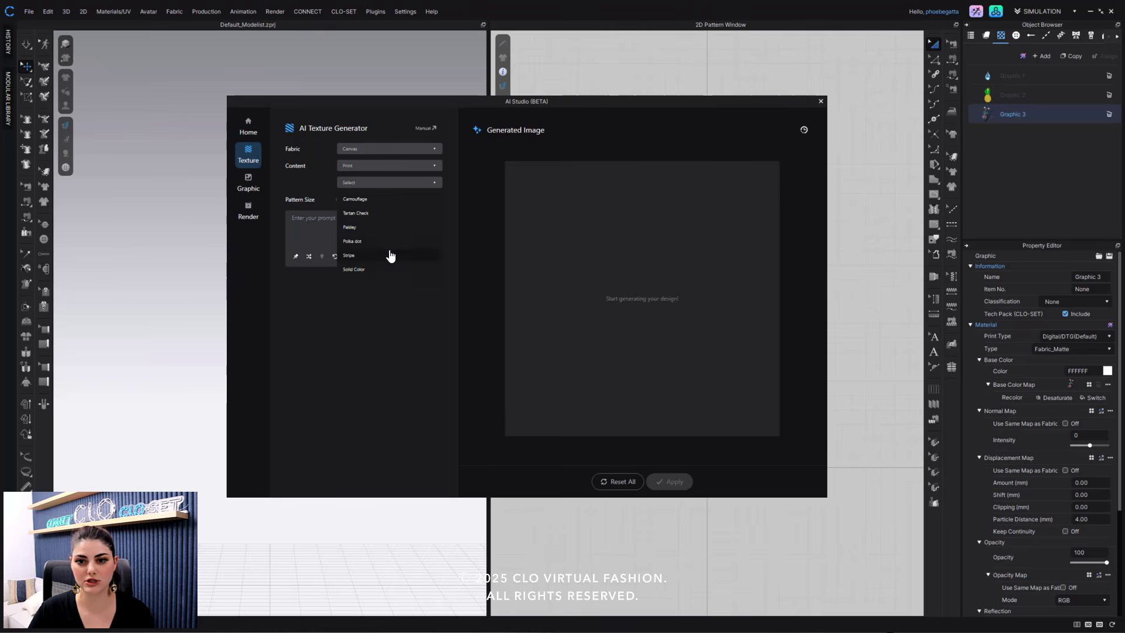
left_click(386, 213)
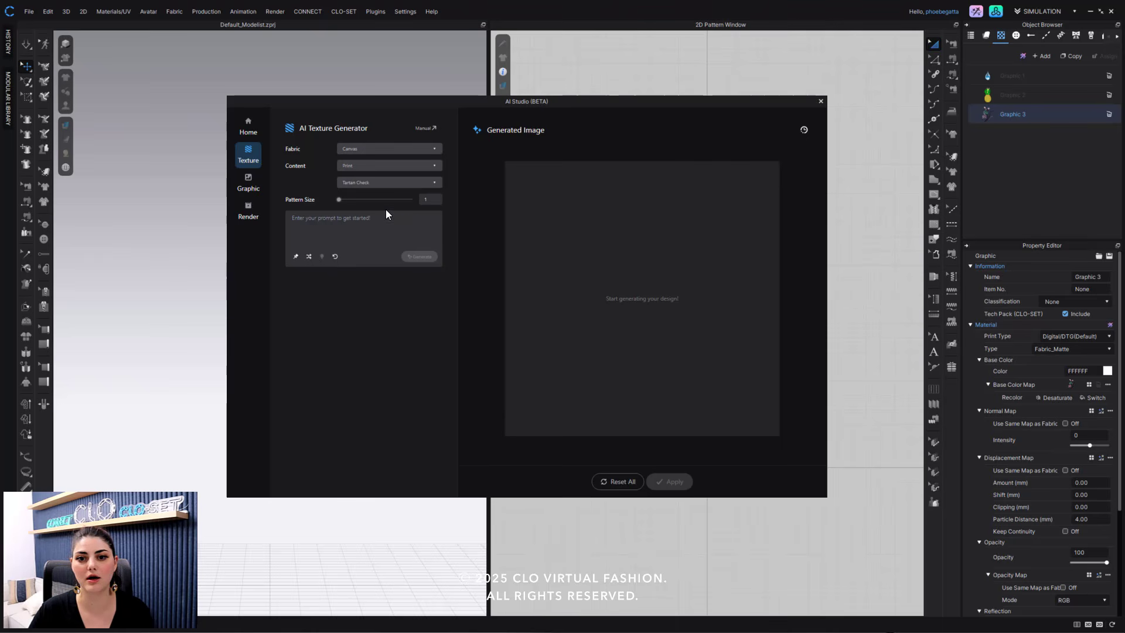
Enter the prompt "Blue Yellow Green" and generate a Tartan Check texture, with the fabric type changed to Chambray / Oxford.
left_click(354, 220)
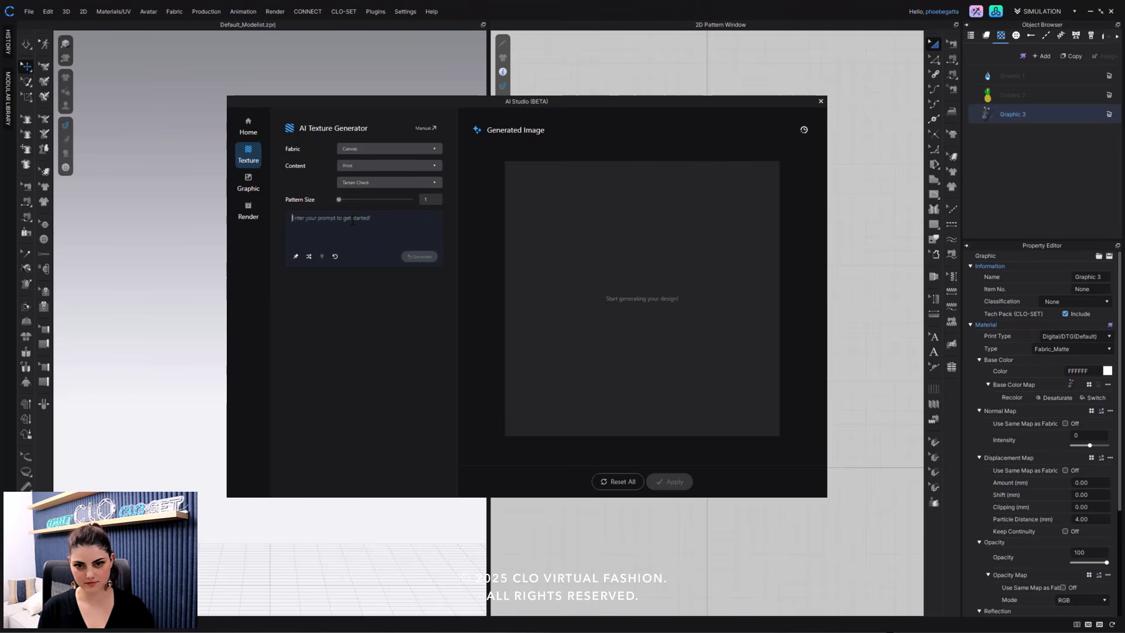
type("B")
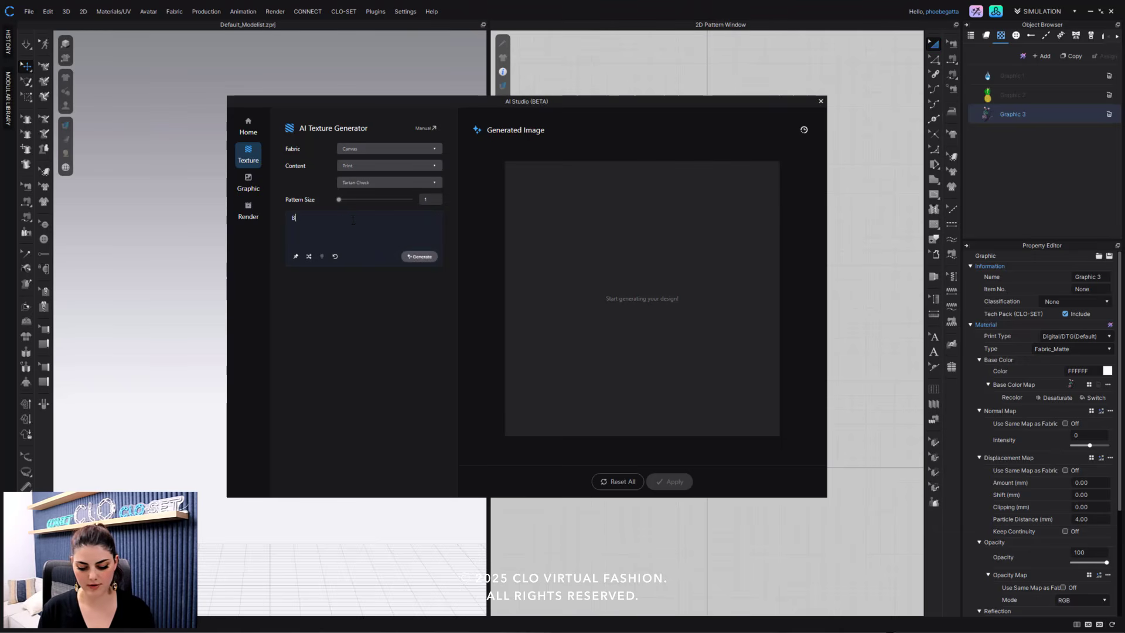
type("lue, Yellow Green")
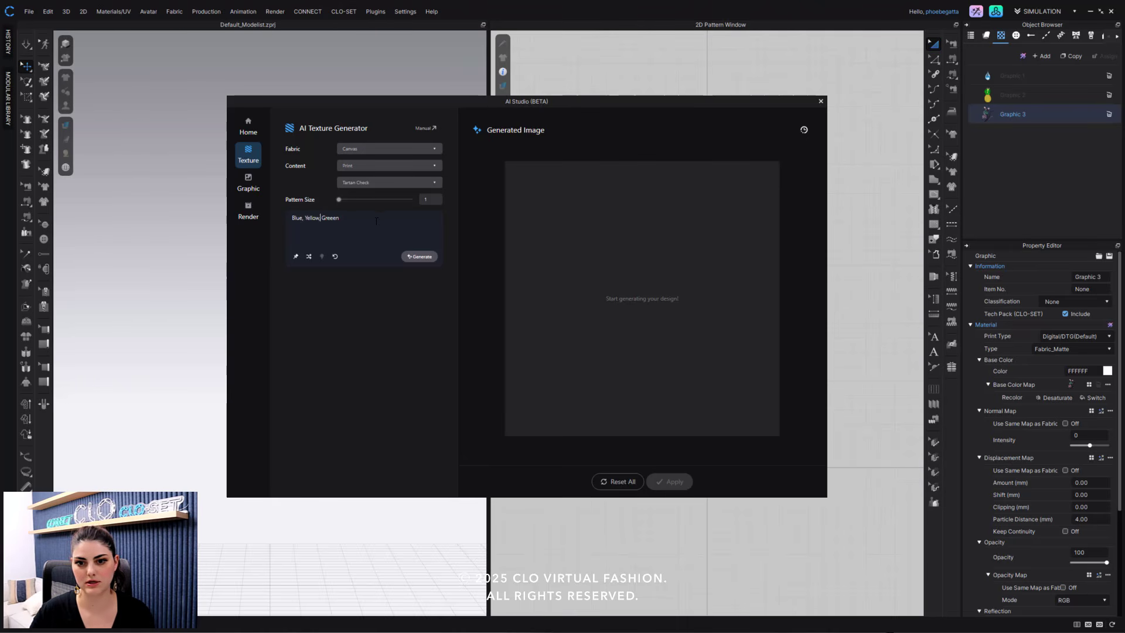
left_click(418, 258)
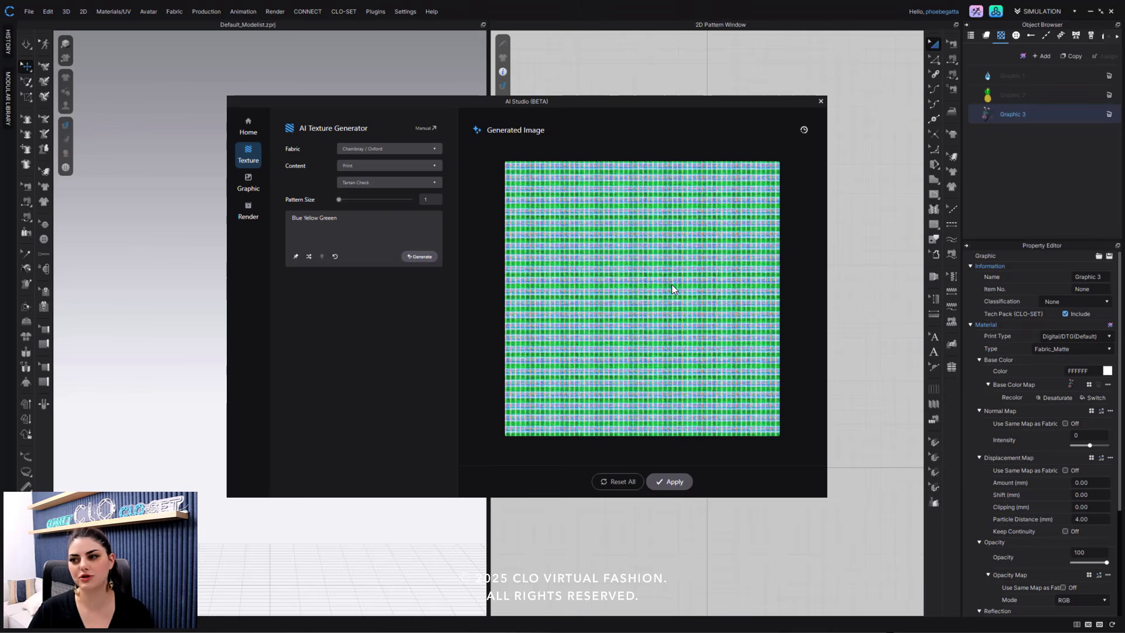
Open the render AI project from the AI Studio folder.
left_click_drag(606, 106, 765, 115)
left_click(28, 11)
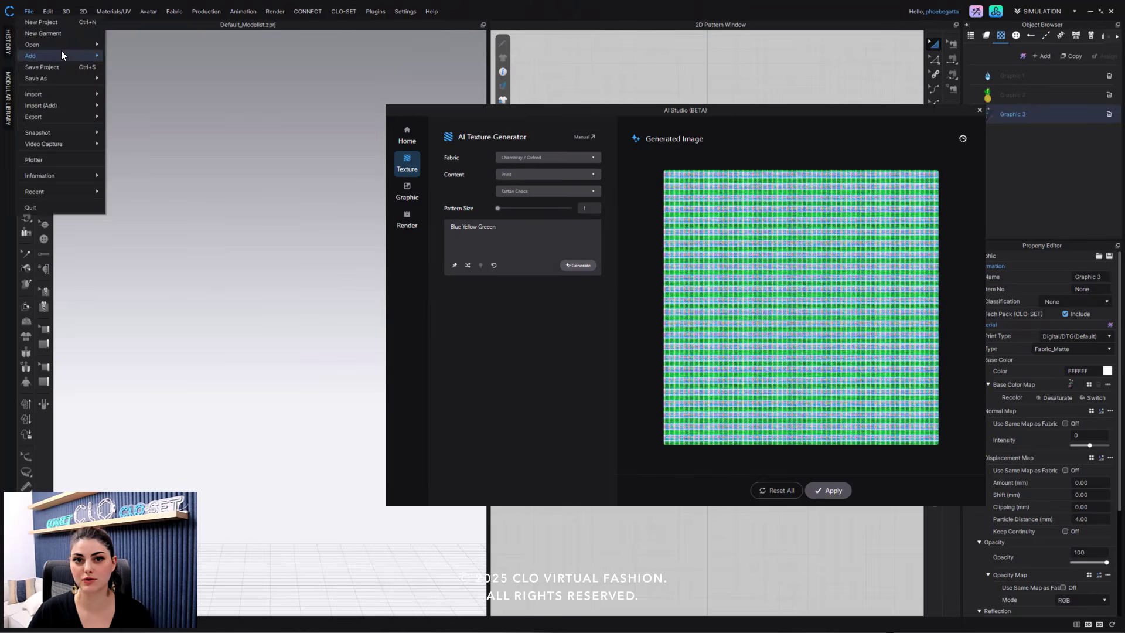
left_click(243, 220)
left_click(51, 301)
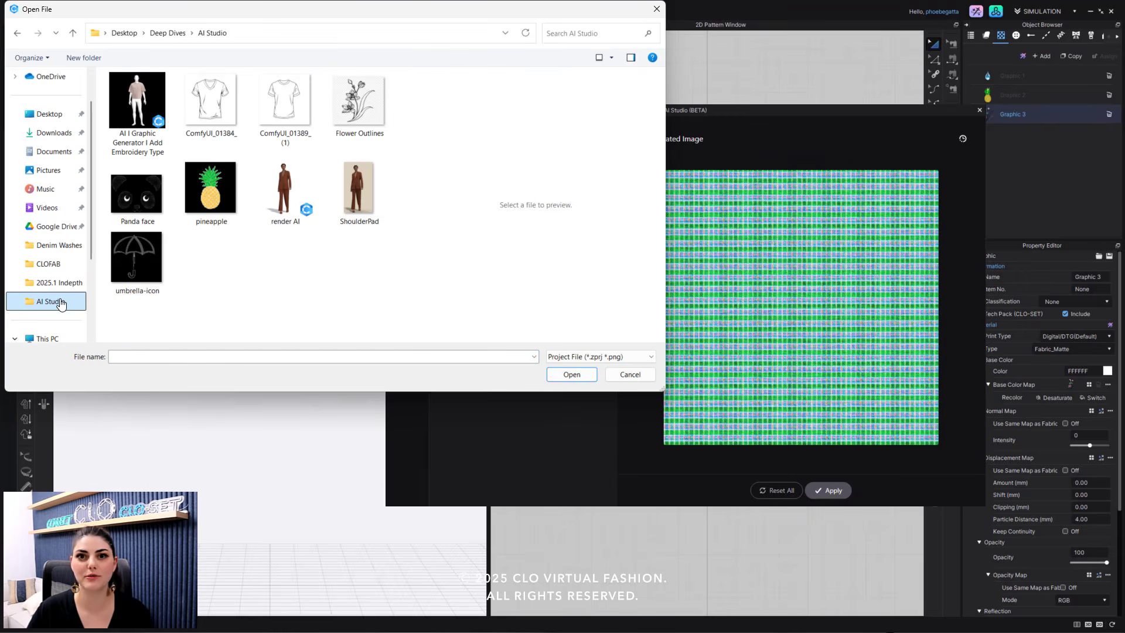
double_click(290, 176)
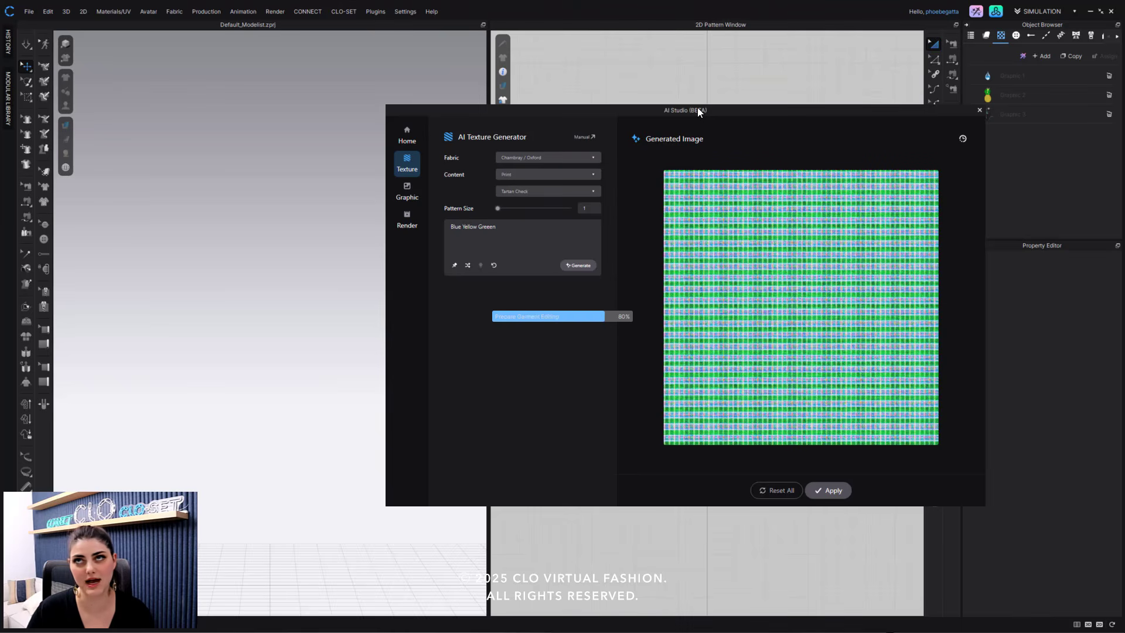
Display the suit without wireframe lines and reposition the AI Studio window so the jacket can be seen.
left_click_drag(698, 108, 637, 120)
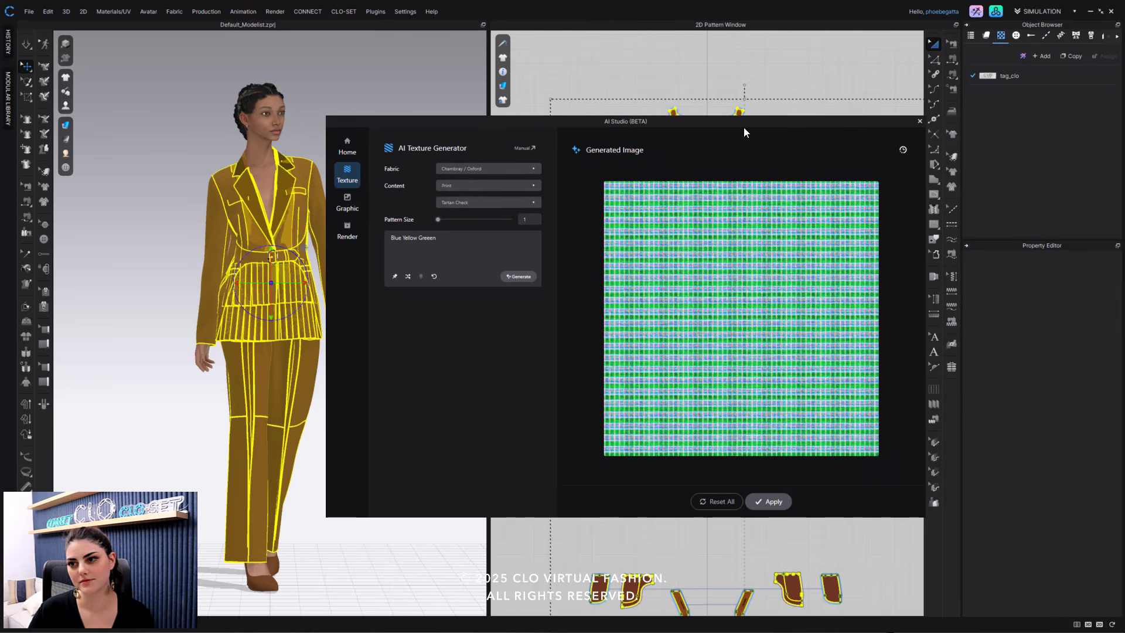
left_click_drag(745, 122, 723, 111)
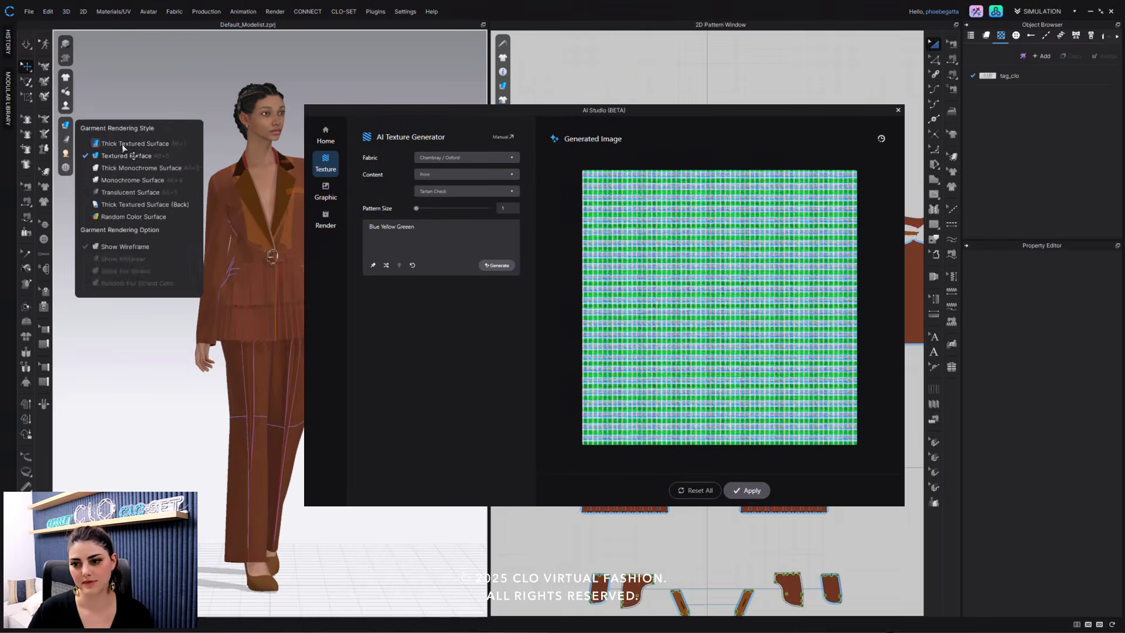
mouse_move(65, 77)
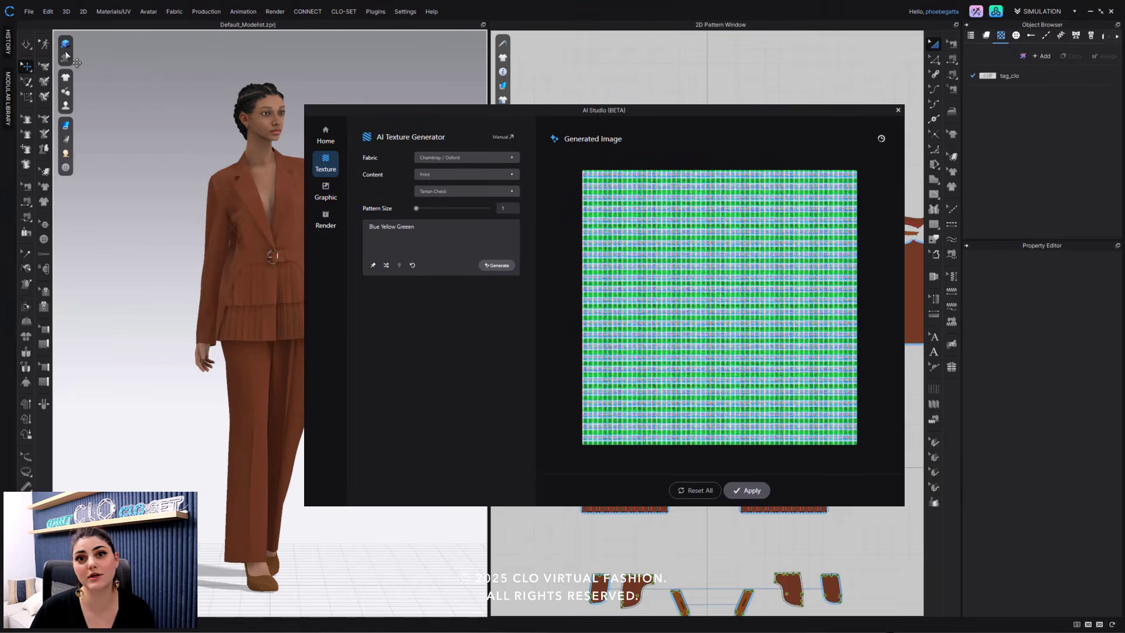
scroll(262, 169, "up", 3)
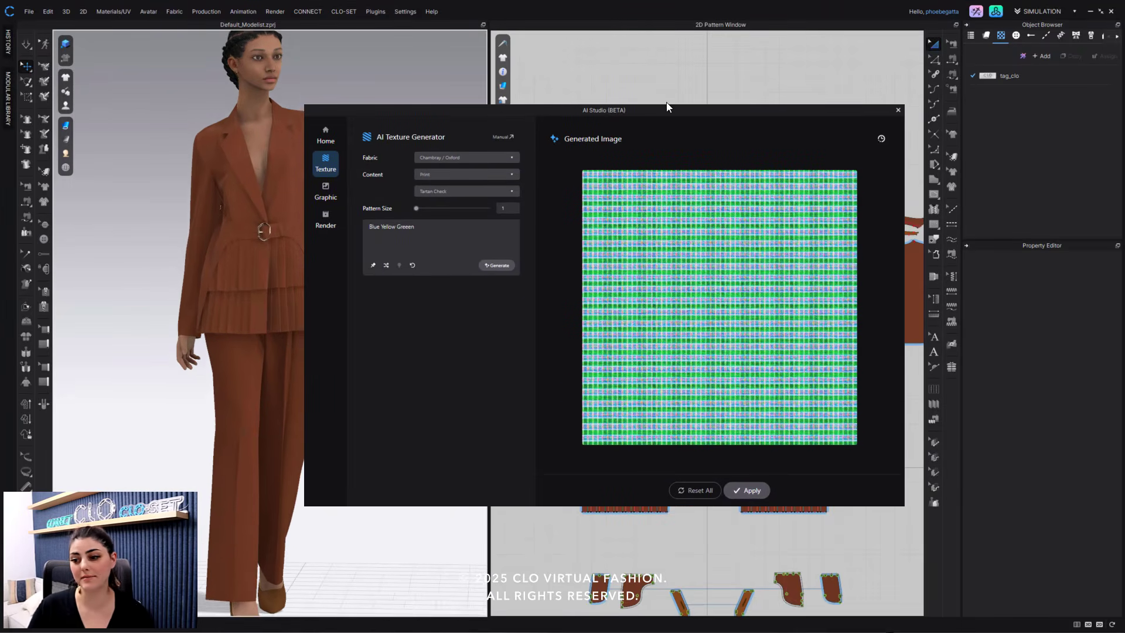
left_click_drag(706, 110, 758, 104)
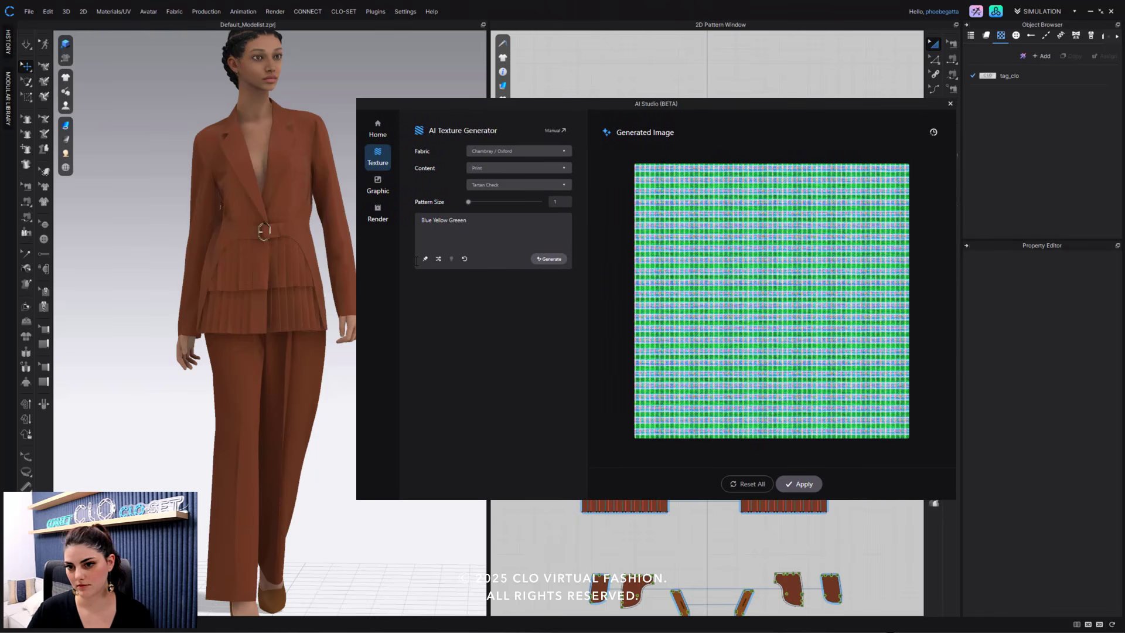
left_click_drag(561, 107, 479, 116)
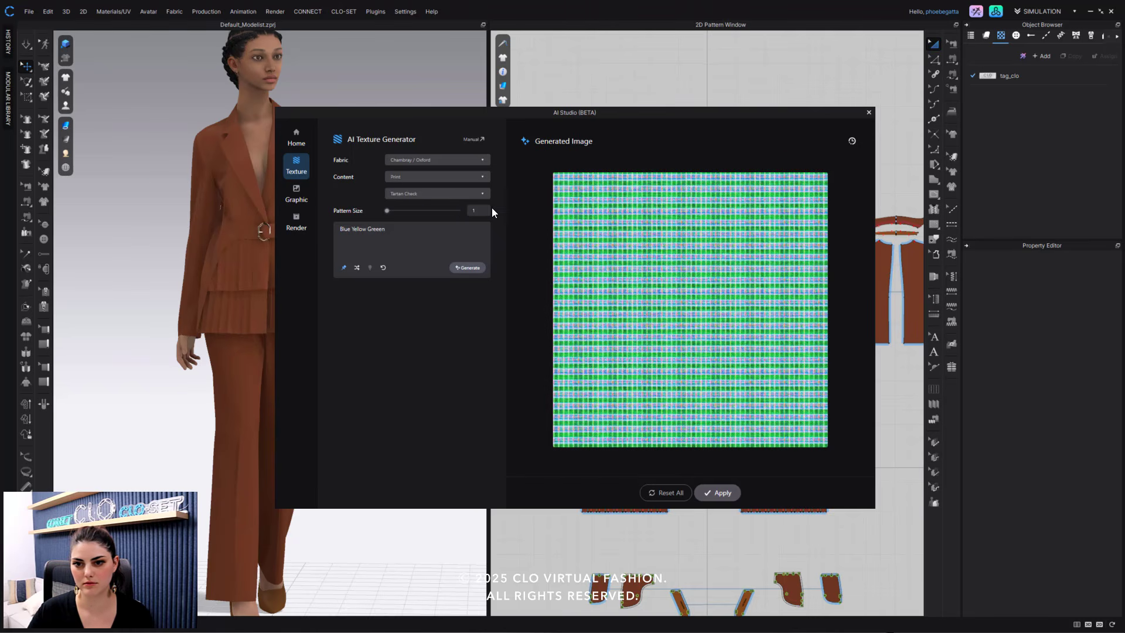
Generate the tartan texture again at pattern size 4 and apply it to a newly added fabric.
left_click(449, 211)
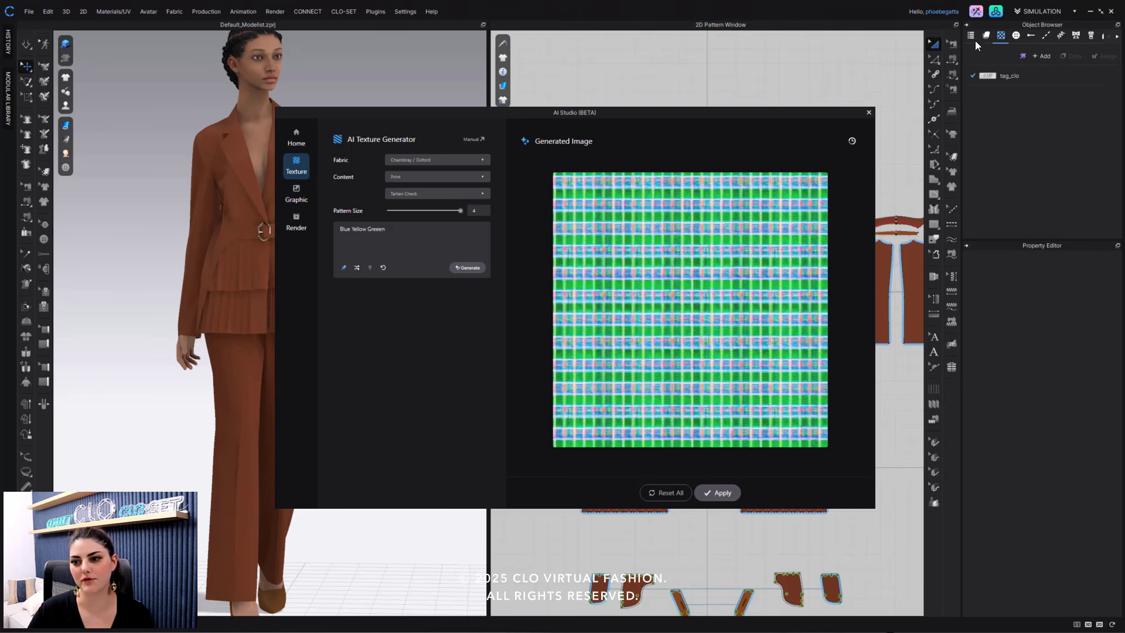
left_click(988, 37)
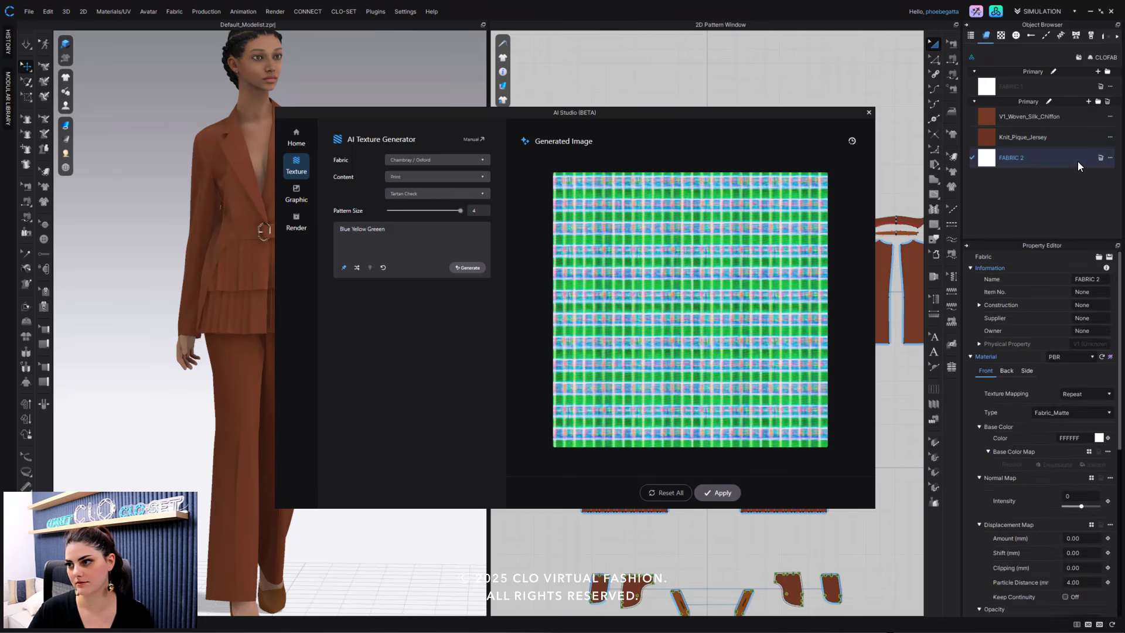
left_click(722, 493)
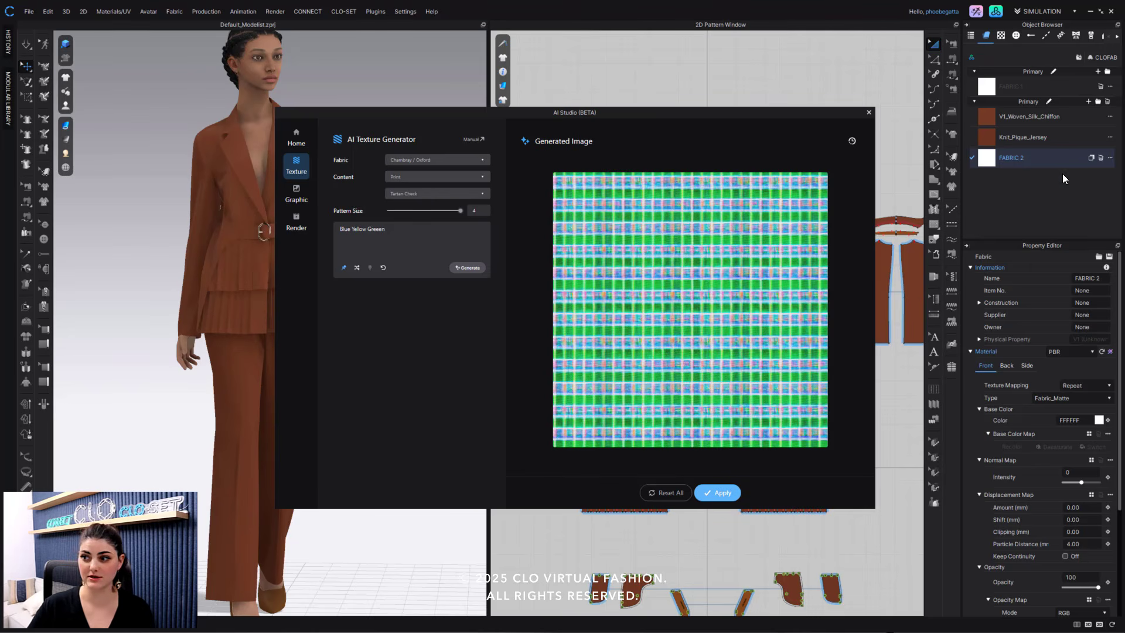
Add another fabric, apply the most recent pattern size 1 Chambray / Oxford tartan from the history to it, and close AI Studio.
left_click(1087, 102)
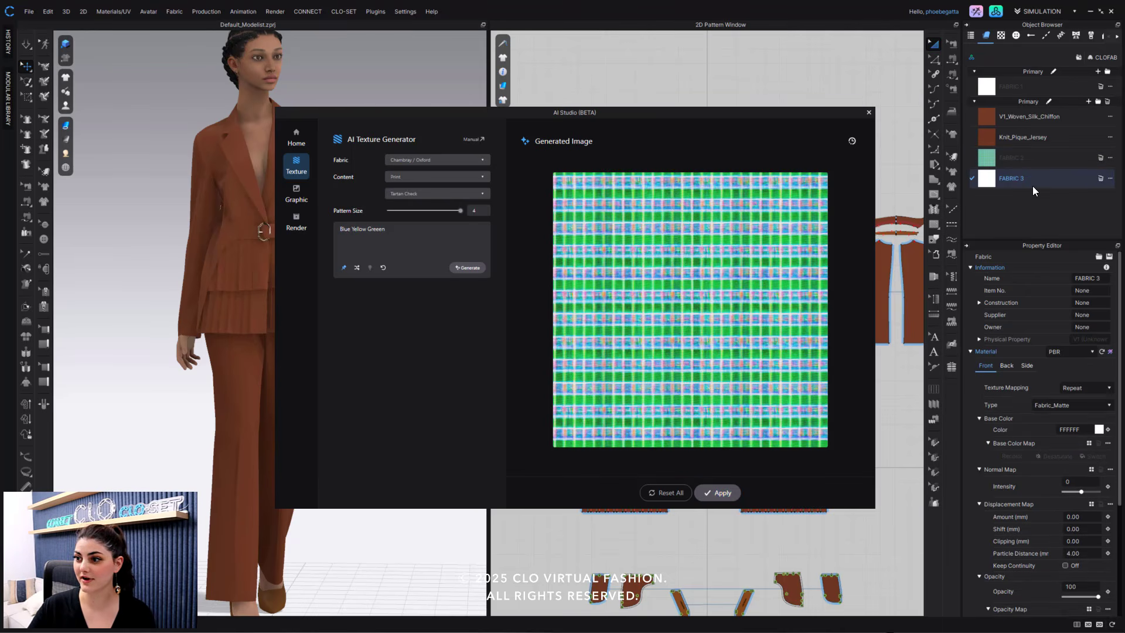
left_click(852, 140)
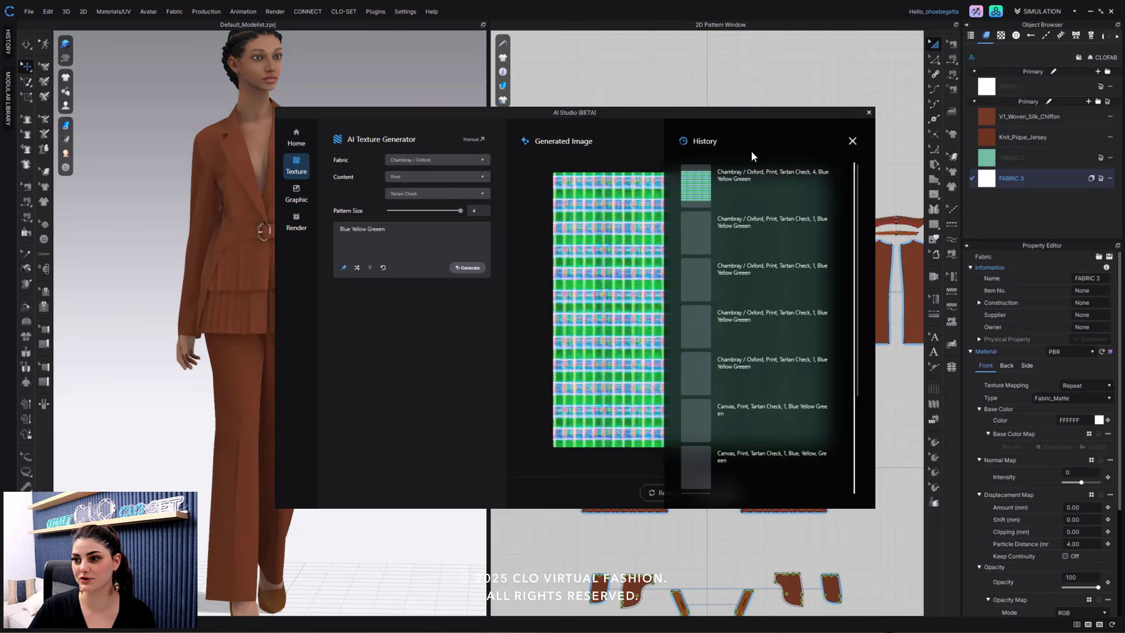
left_click(759, 232)
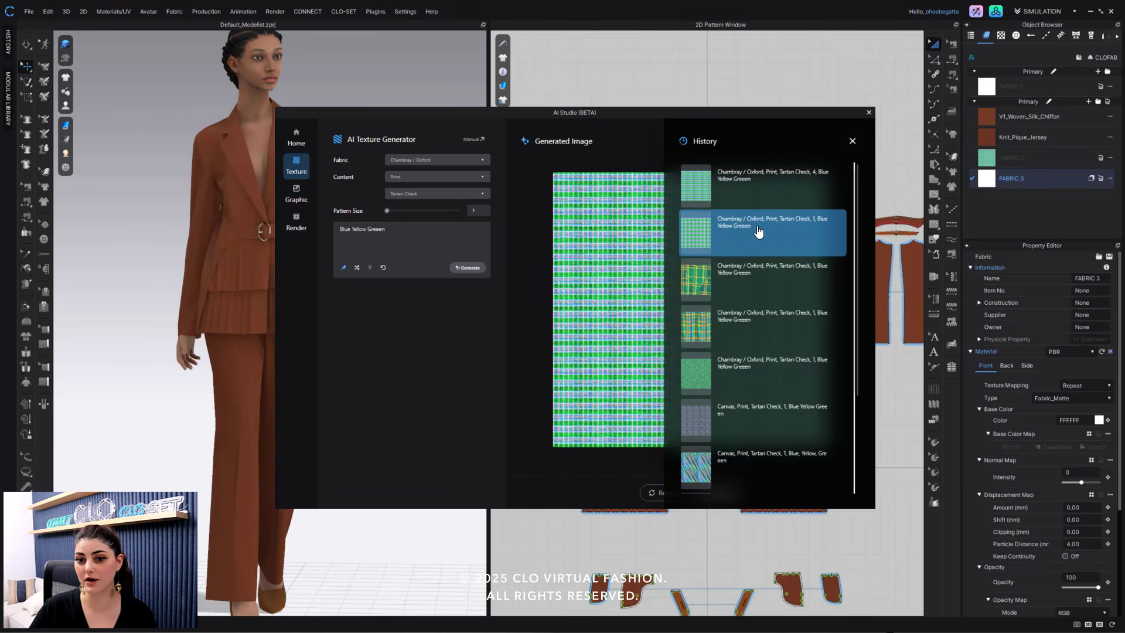
left_click(853, 142)
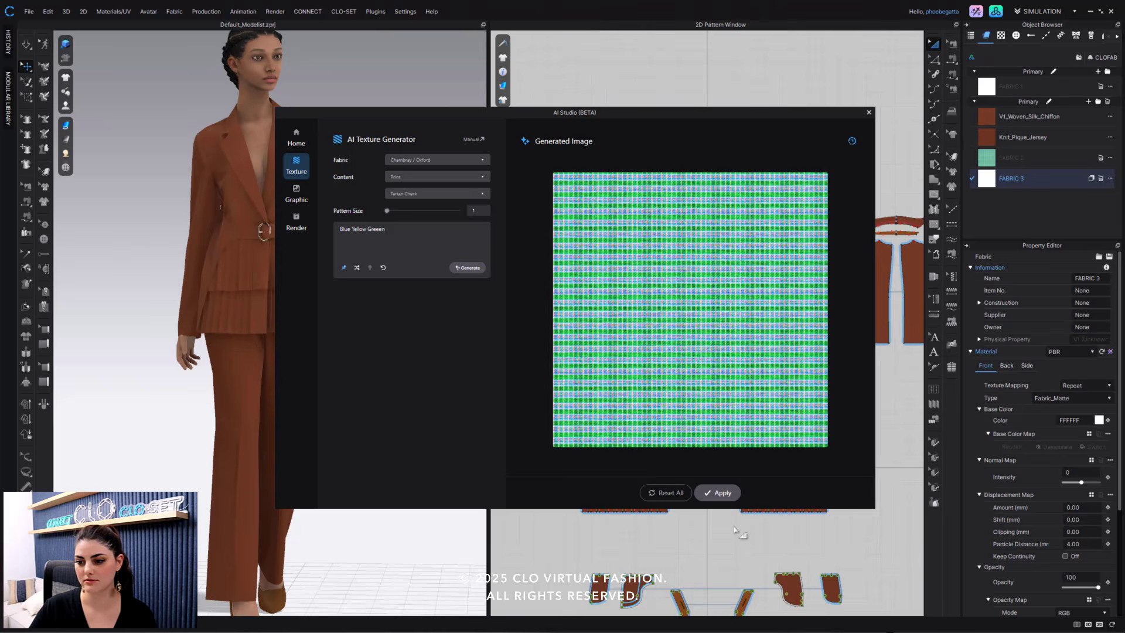
left_click(738, 497)
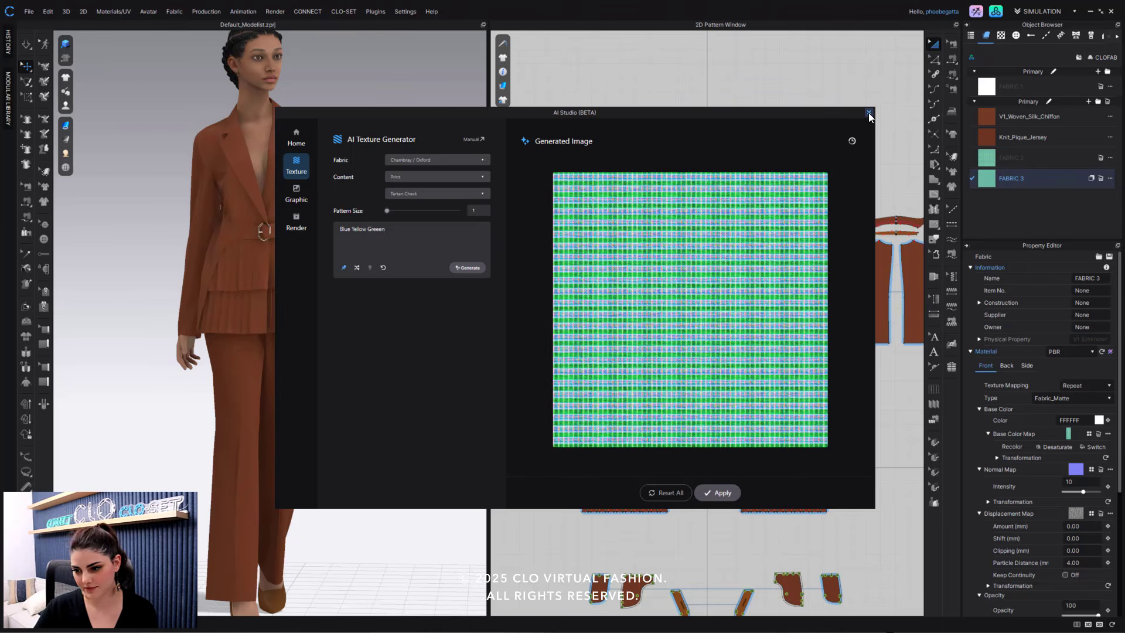
left_click(869, 113)
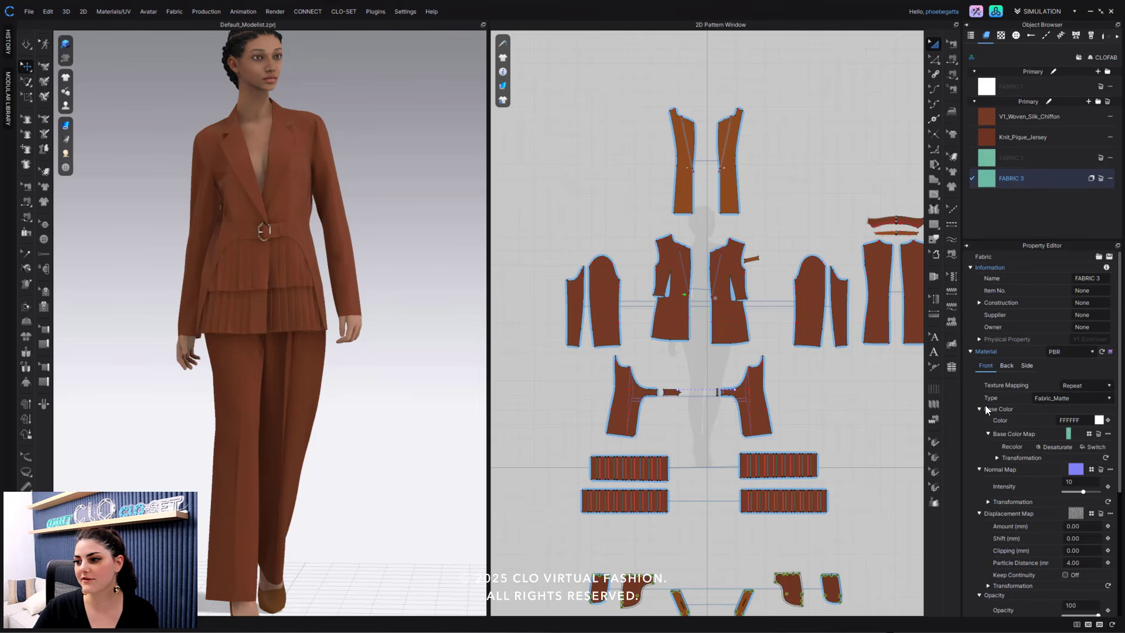
Compare the base color map's transformation width and height between FABRIC 3 and FABRIC 2.
left_click(997, 458)
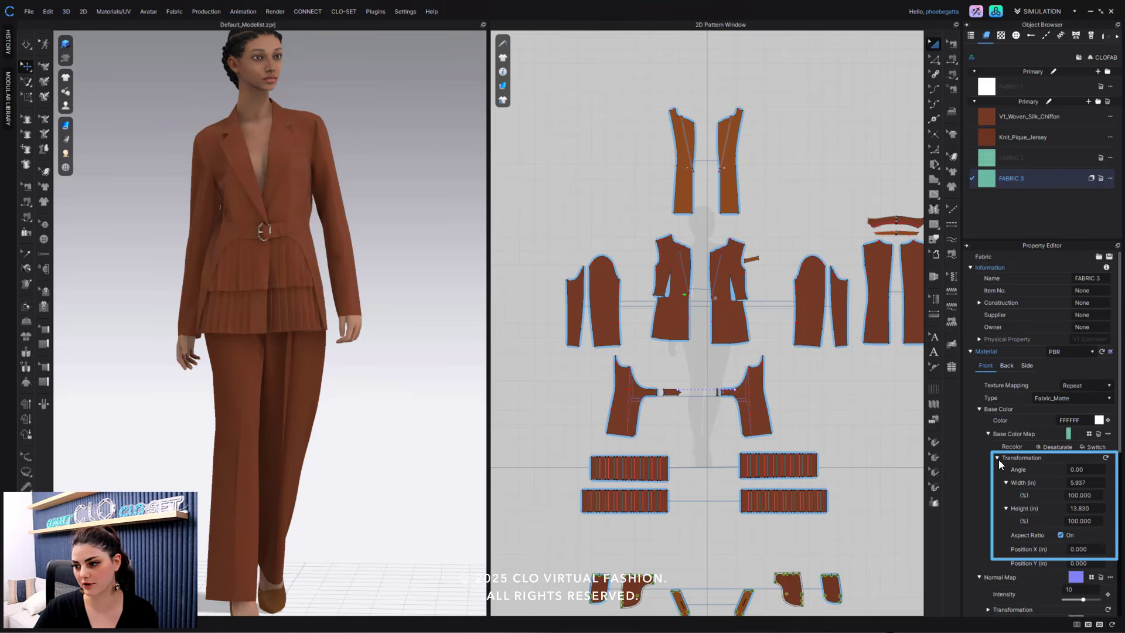
left_click(1095, 481)
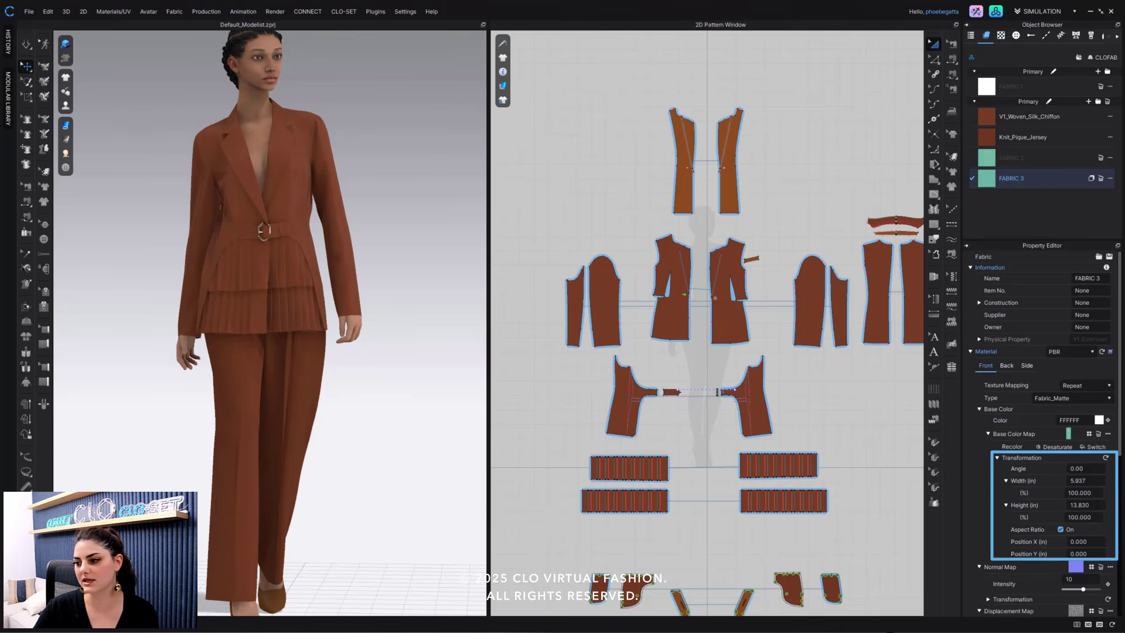
left_click(1098, 505)
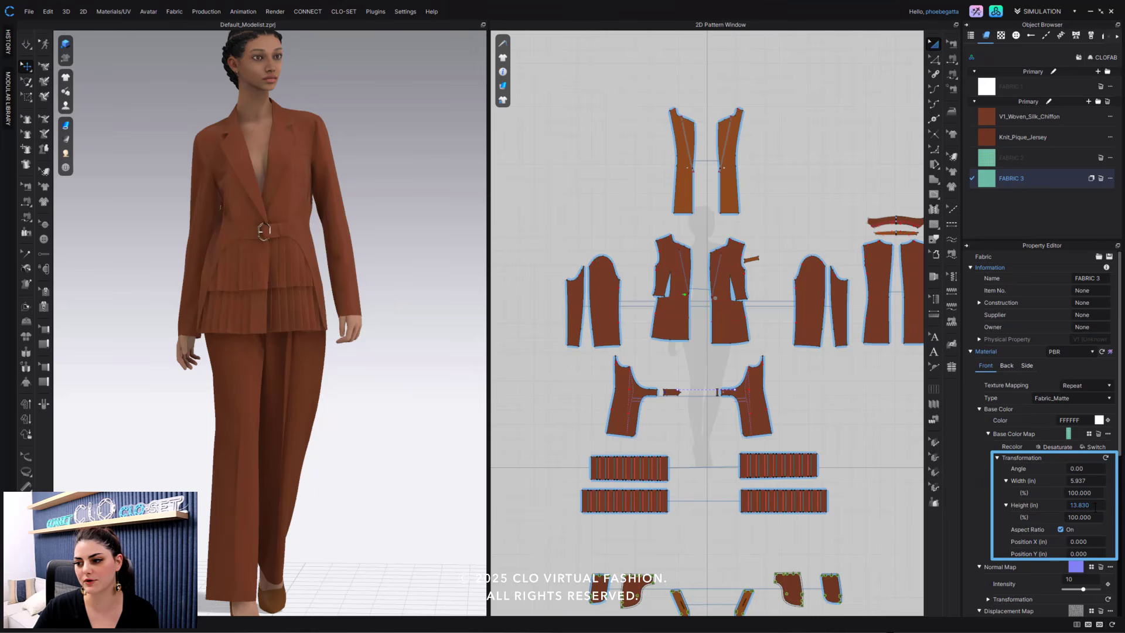
left_click(1057, 159)
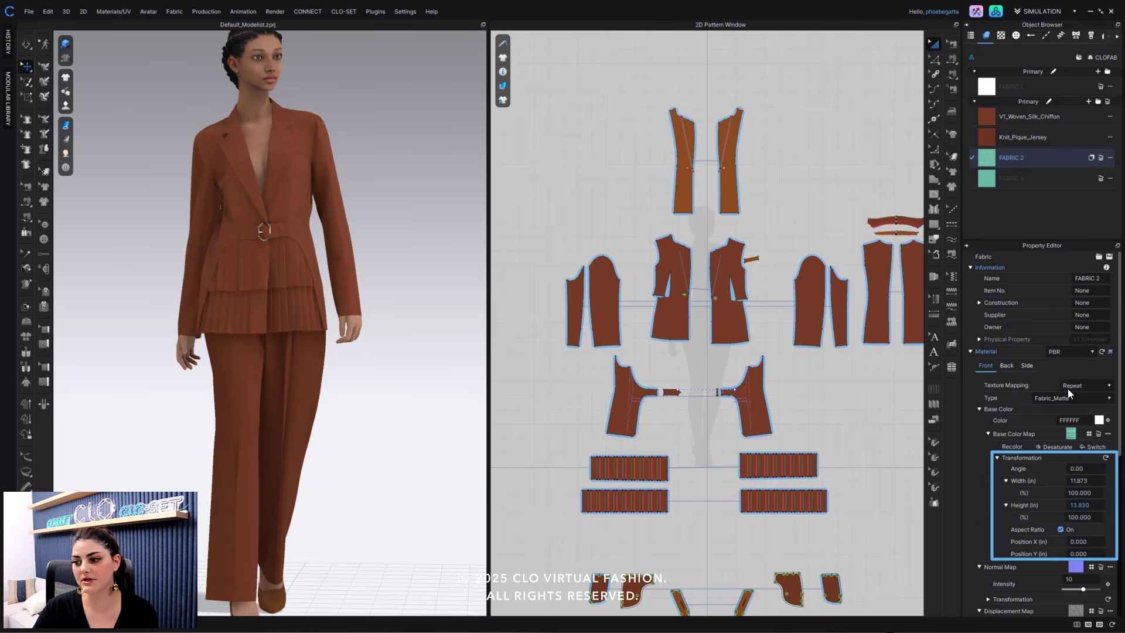
left_click(1020, 178)
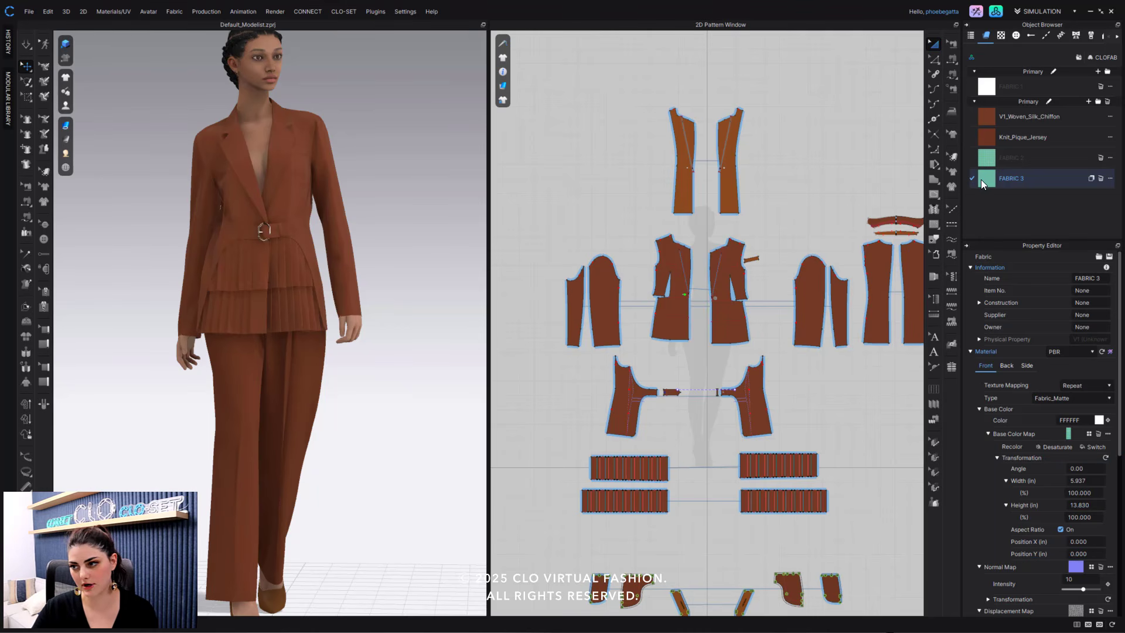
Assign FABRIC 3 to the avatar's left front jacket panel and FABRIC 2 to the right front jacket panel.
left_click(727, 258)
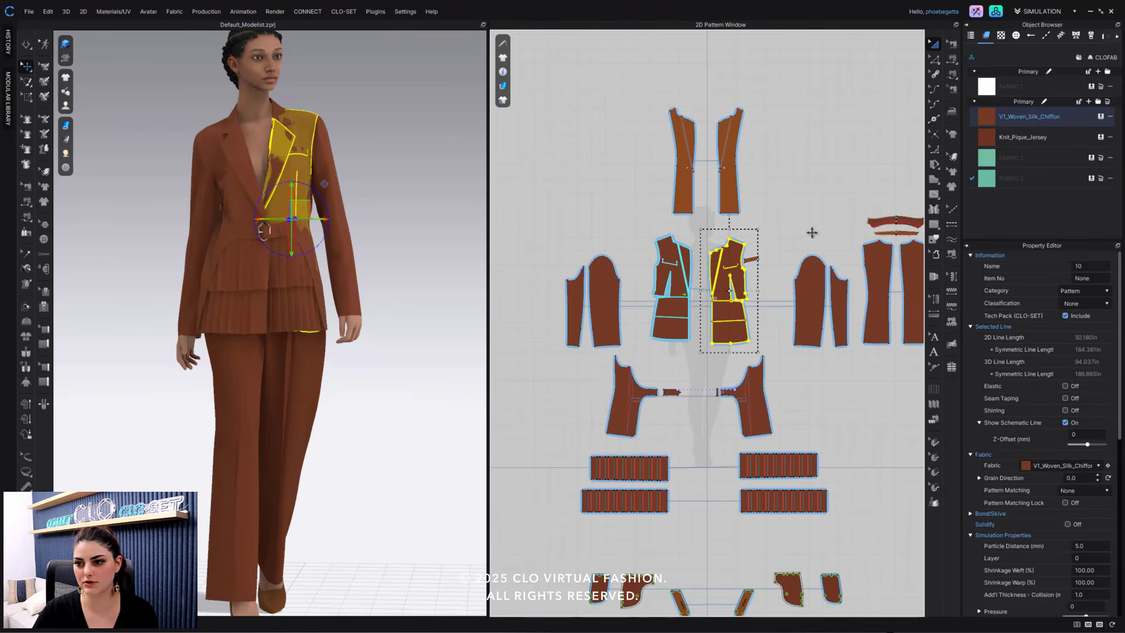
left_click(1091, 178)
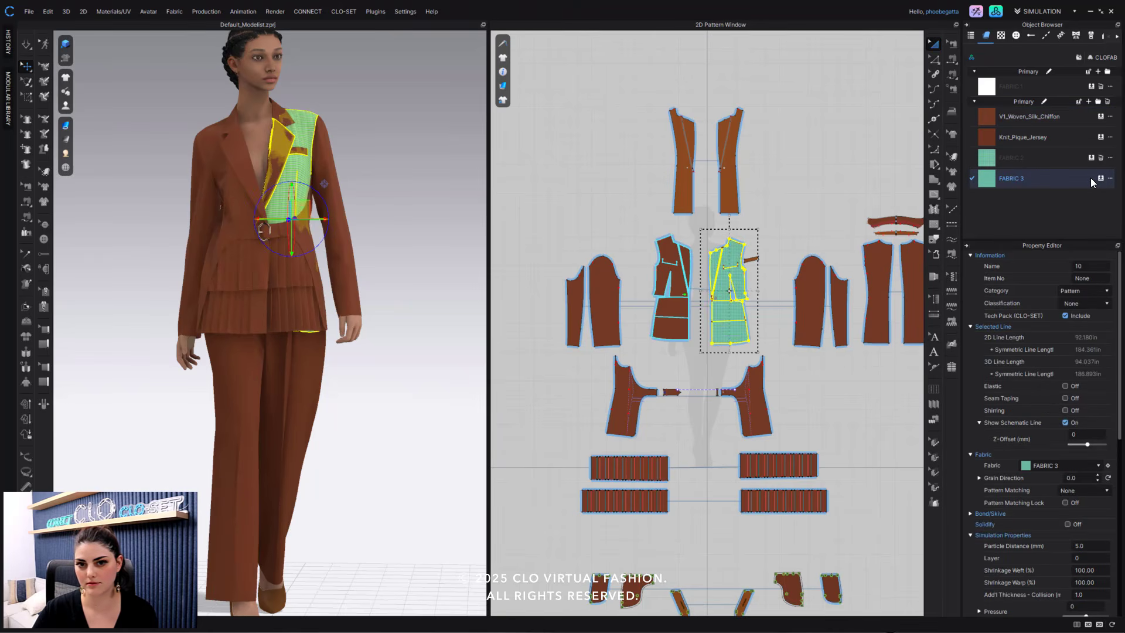
left_click(230, 195)
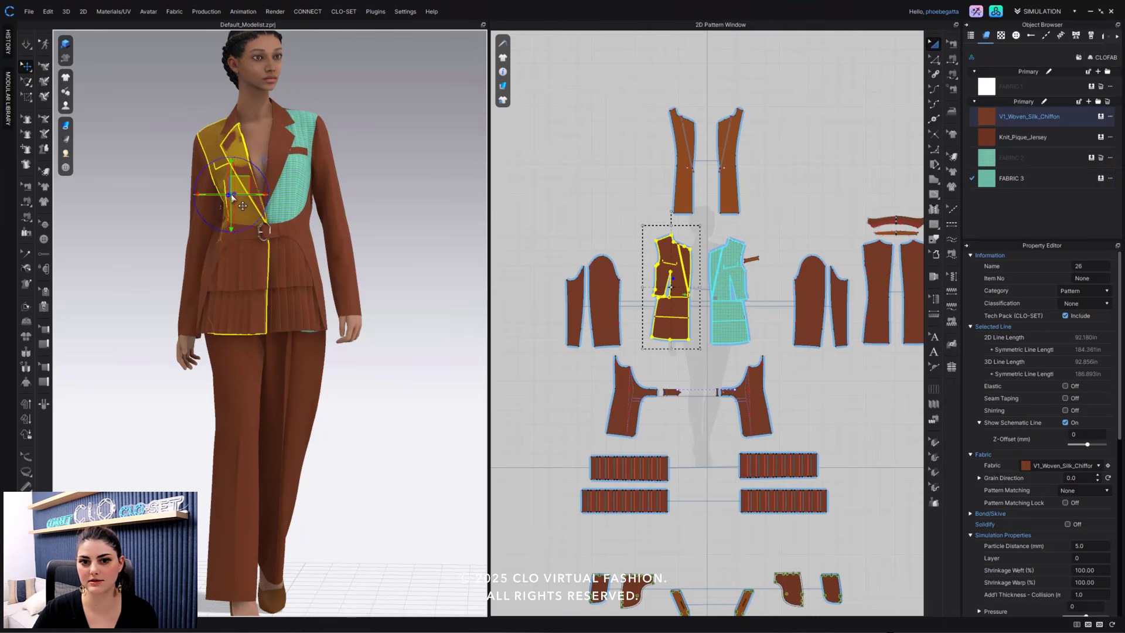
left_click(1091, 158)
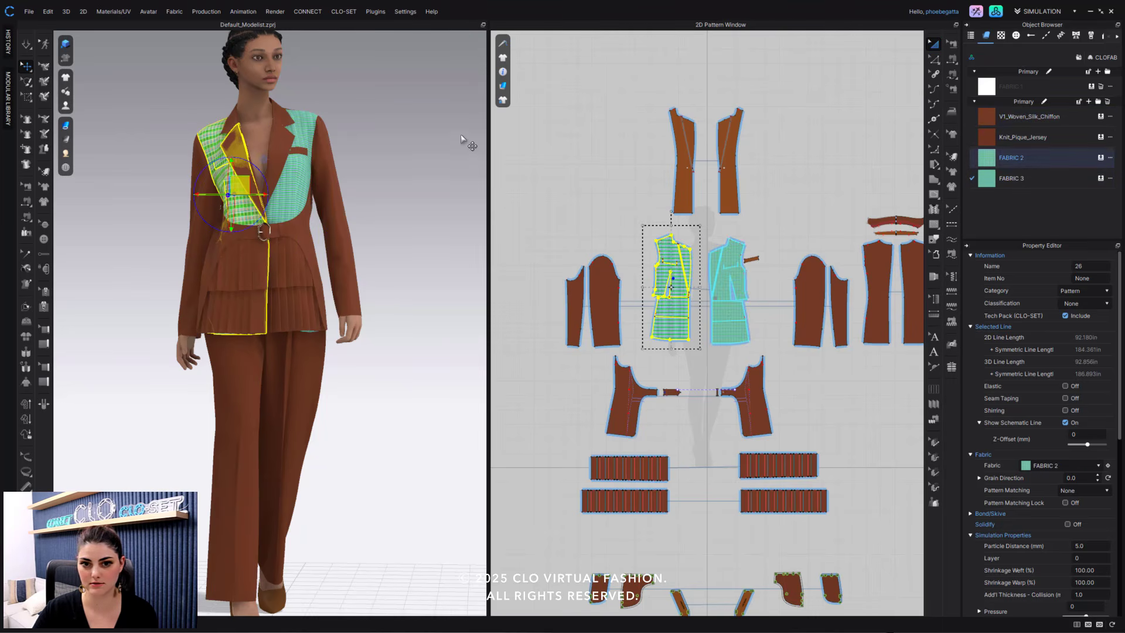
Examine the jacket fronts up close to compare the tartan scale of the two fabrics.
left_click(343, 160)
scroll(342, 160, "up", 5)
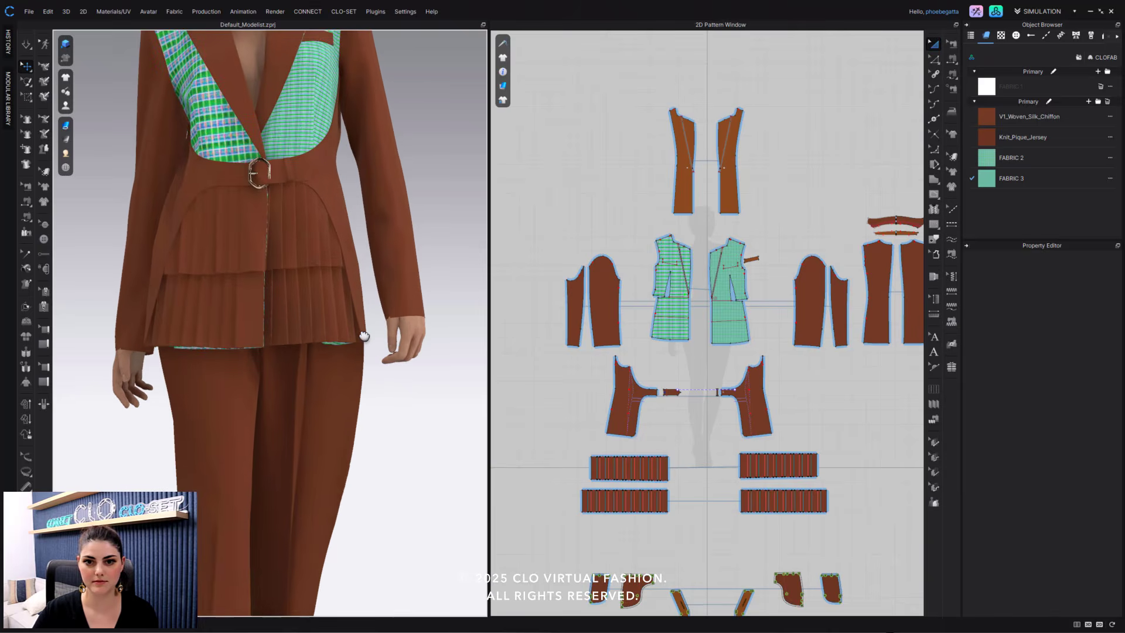
middle_click_drag(350, 190, 381, 445)
scroll(384, 394, "up", 5)
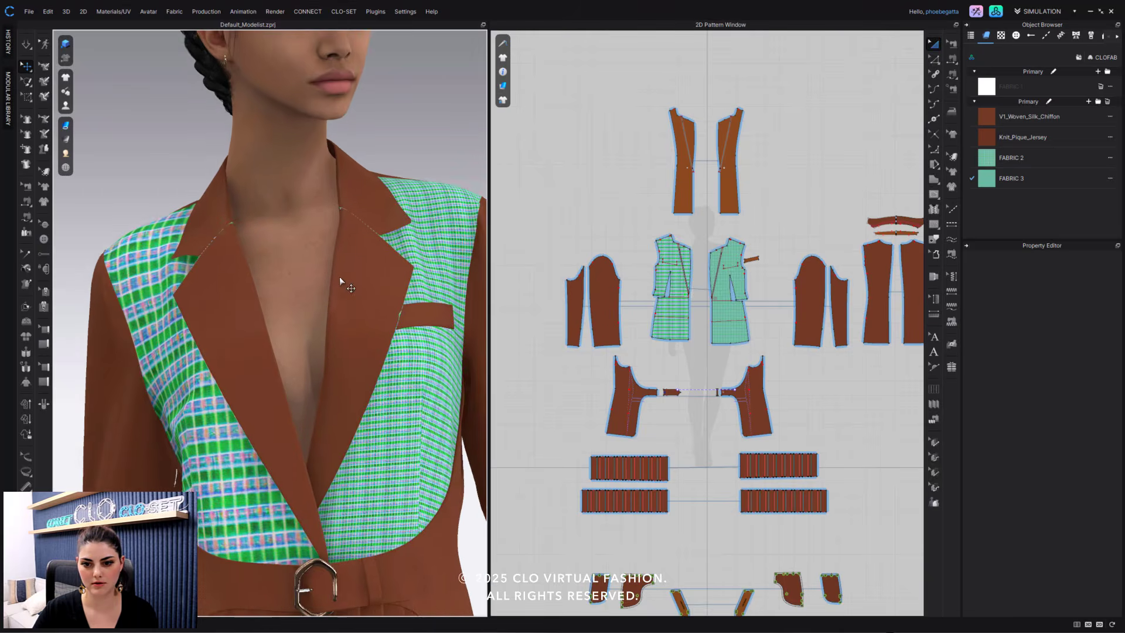
middle_click_drag(331, 247, 365, 354)
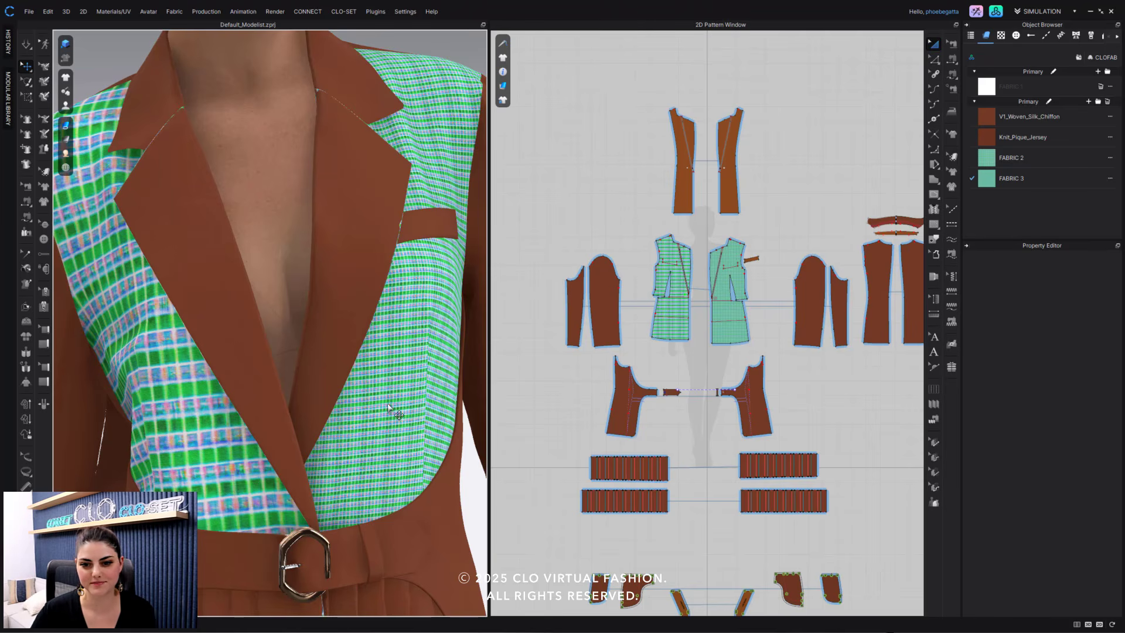
scroll(390, 410, "down", 5)
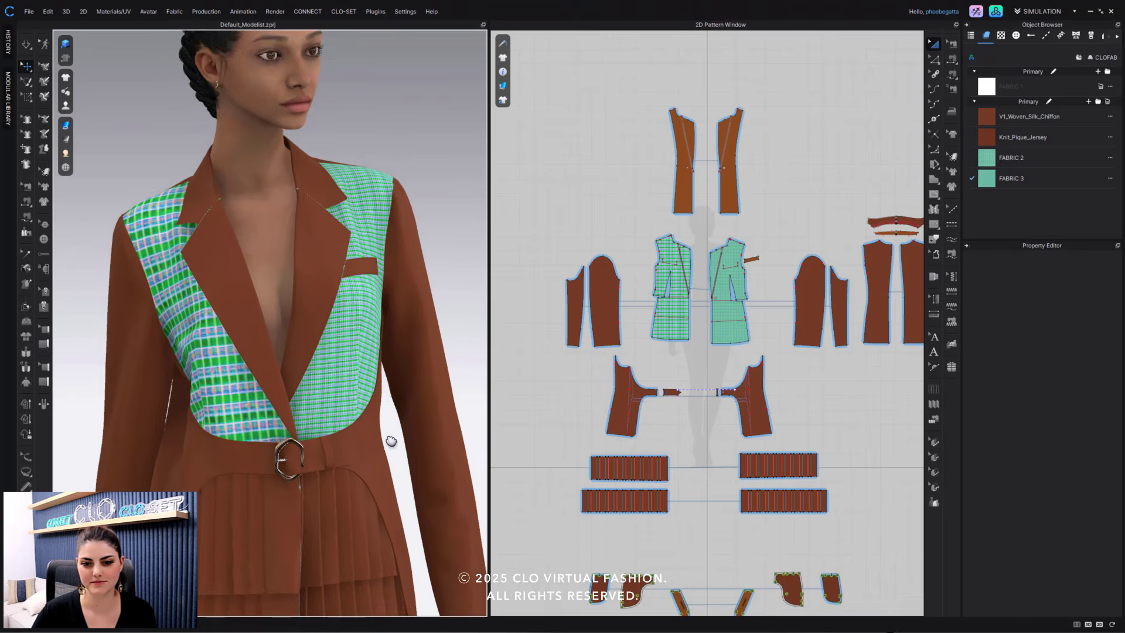
scroll(397, 400, "down", 2)
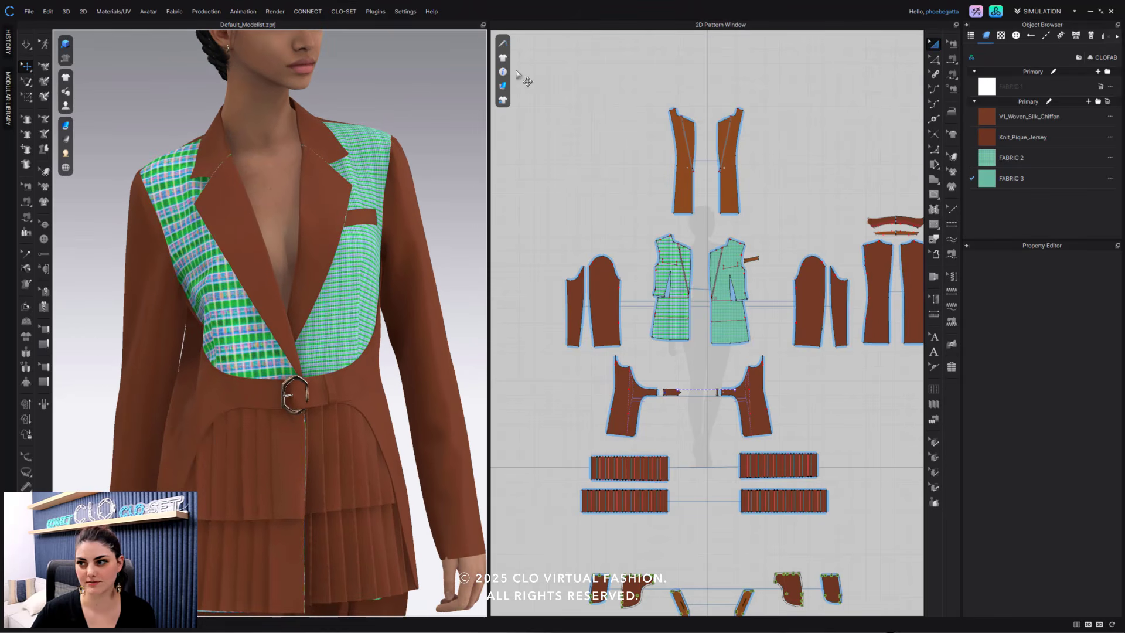
Reopen the AI Graphic Generator and add the "Water droplet, falling in a swimming pool" image from its history as a new graphic.
left_click(1002, 35)
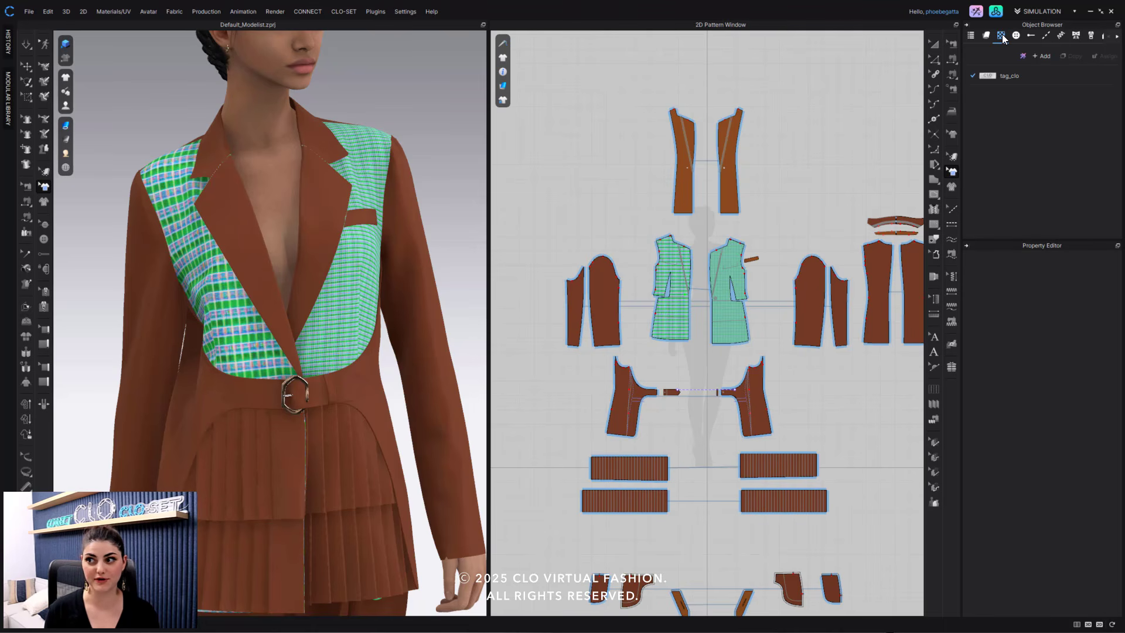
left_click(1022, 56)
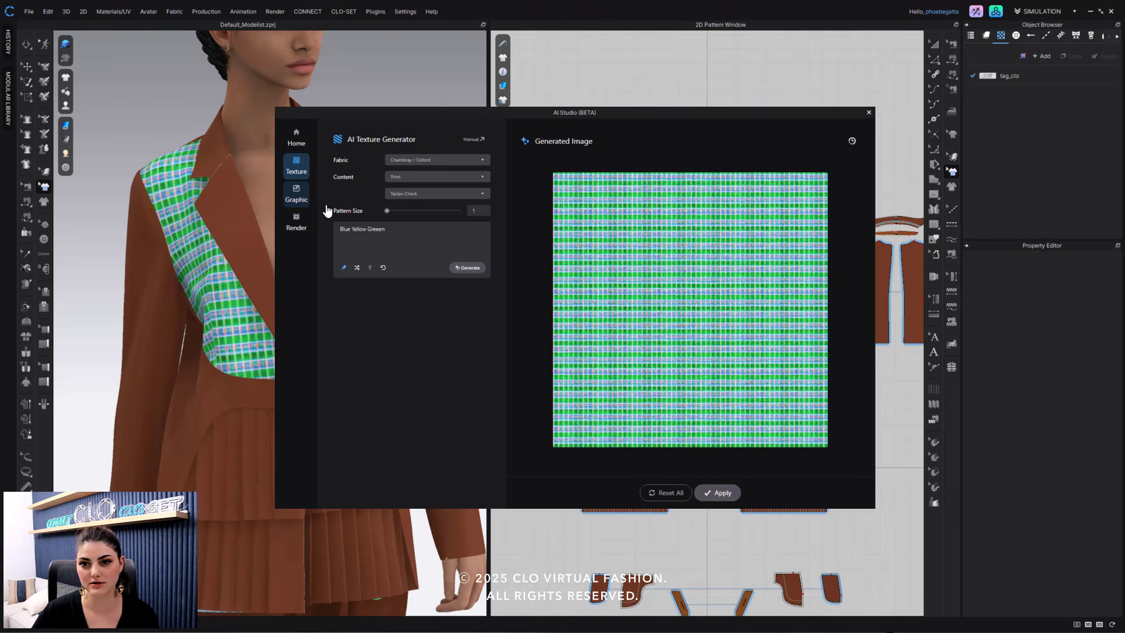
left_click(296, 194)
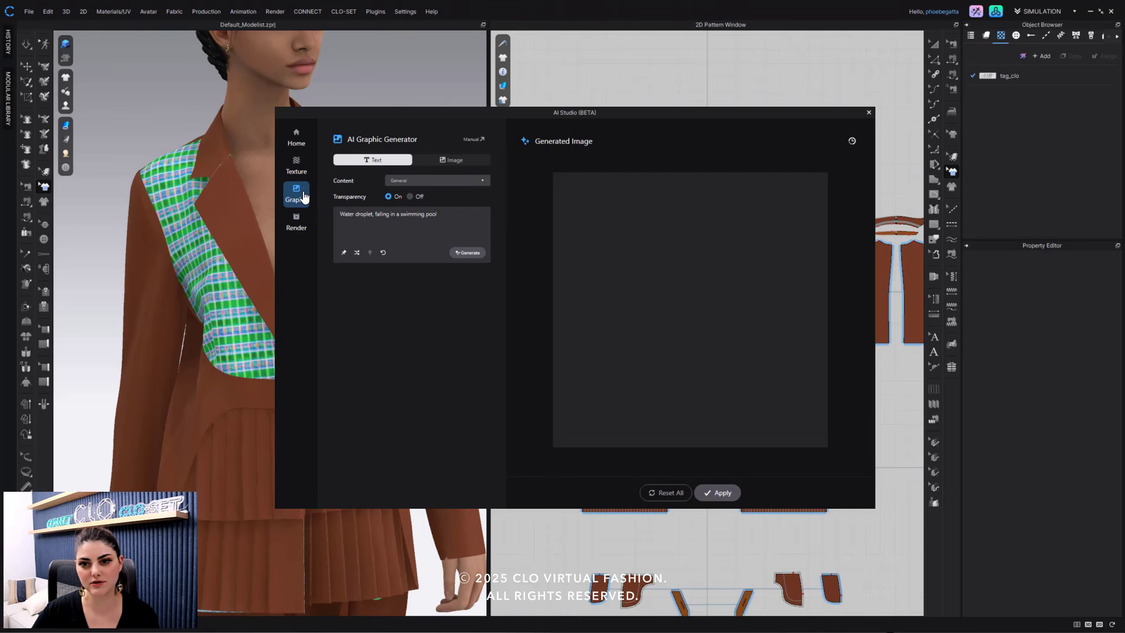
left_click(853, 141)
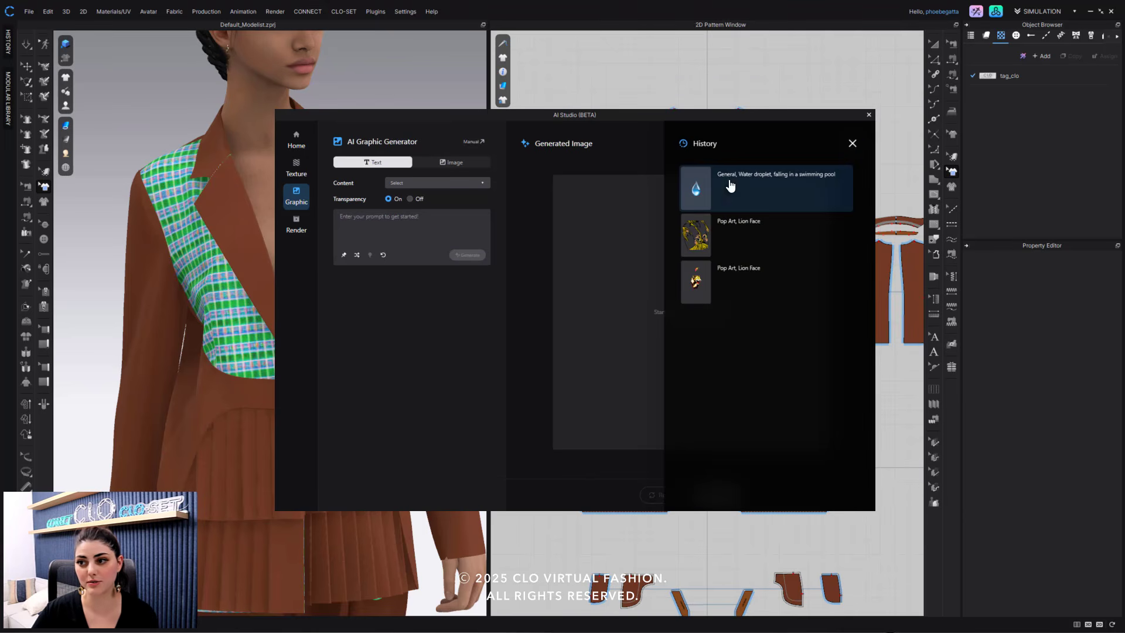
left_click(744, 246)
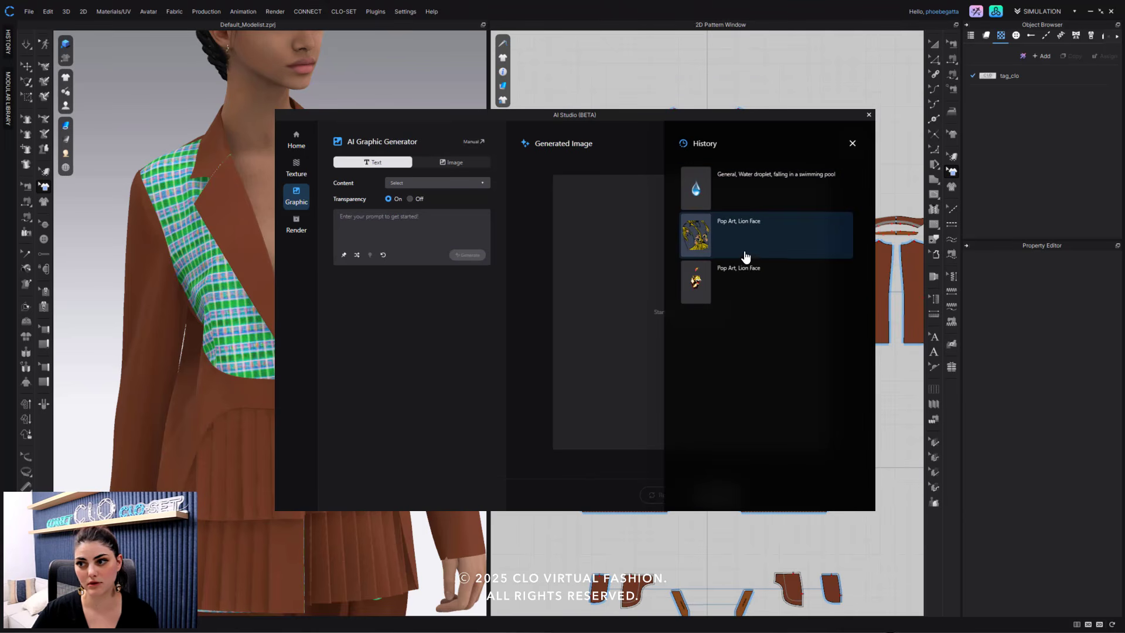
left_click(755, 293)
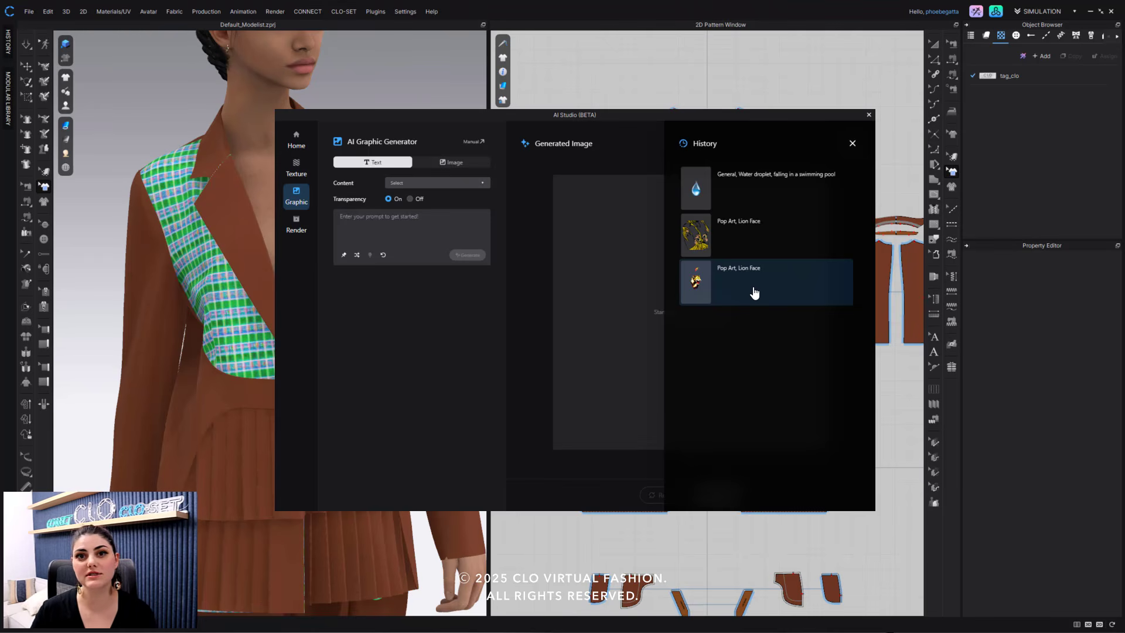
left_click(745, 186)
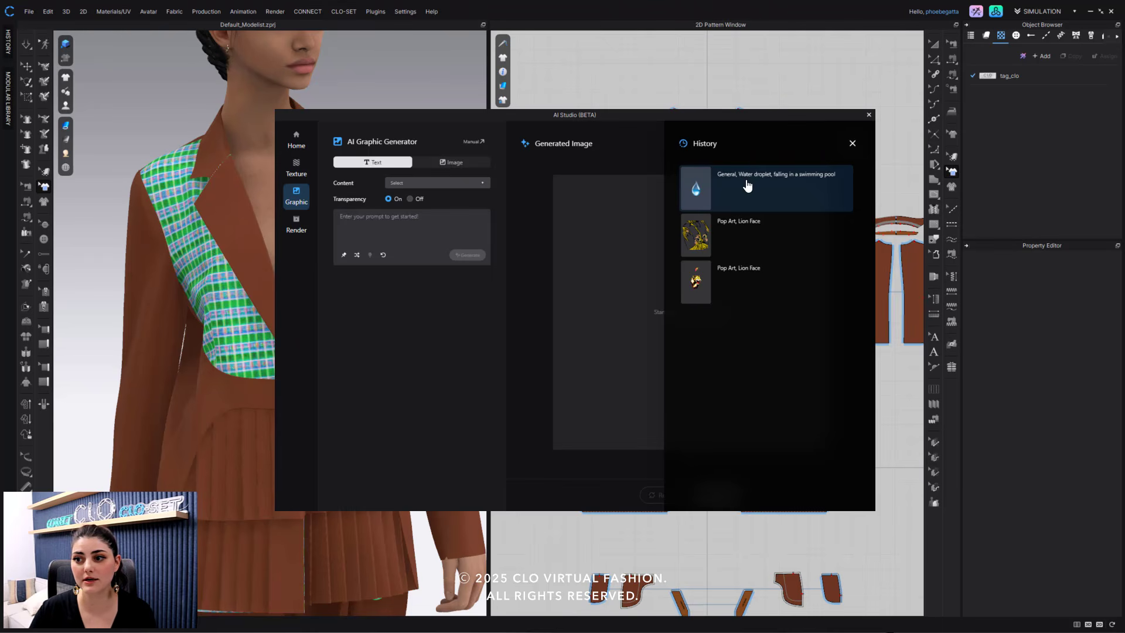
double_click(746, 184)
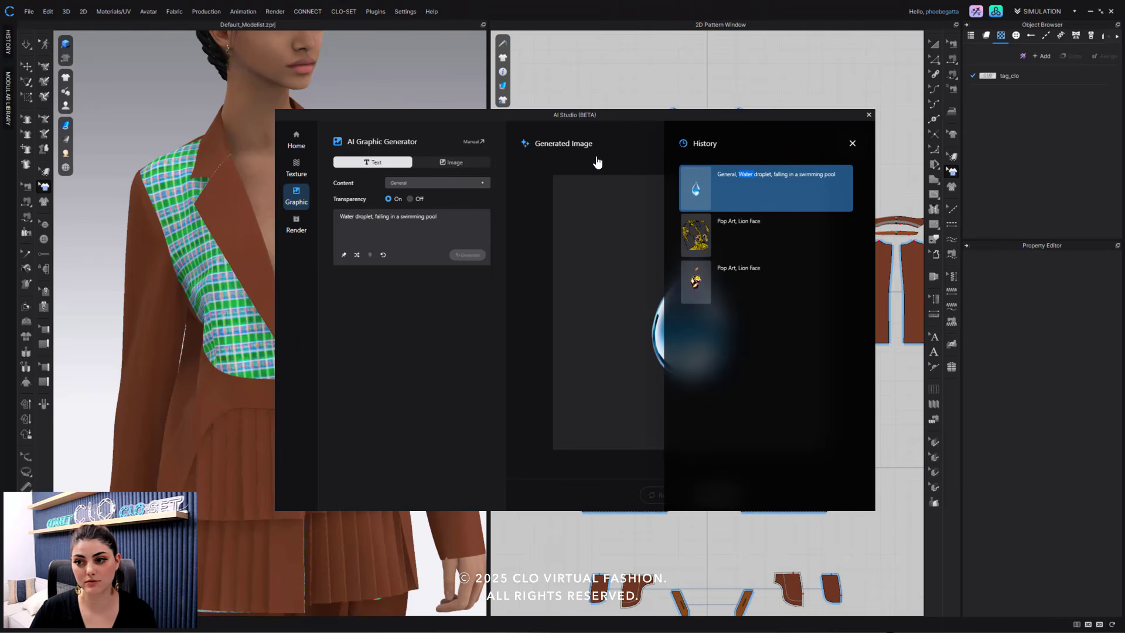
left_click(853, 144)
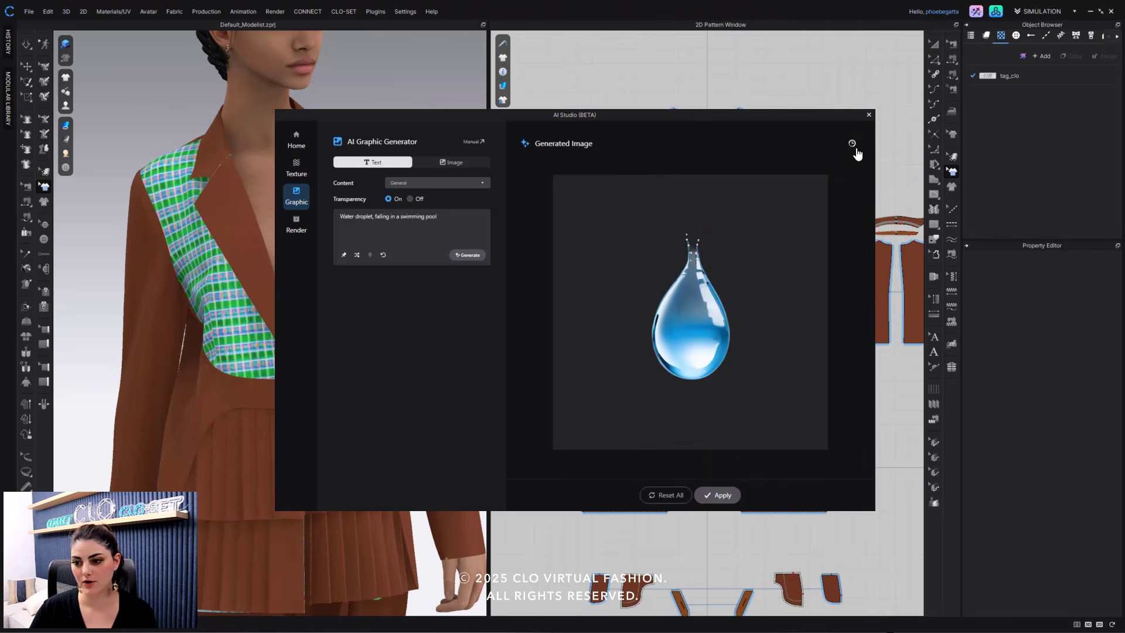
left_click(719, 495)
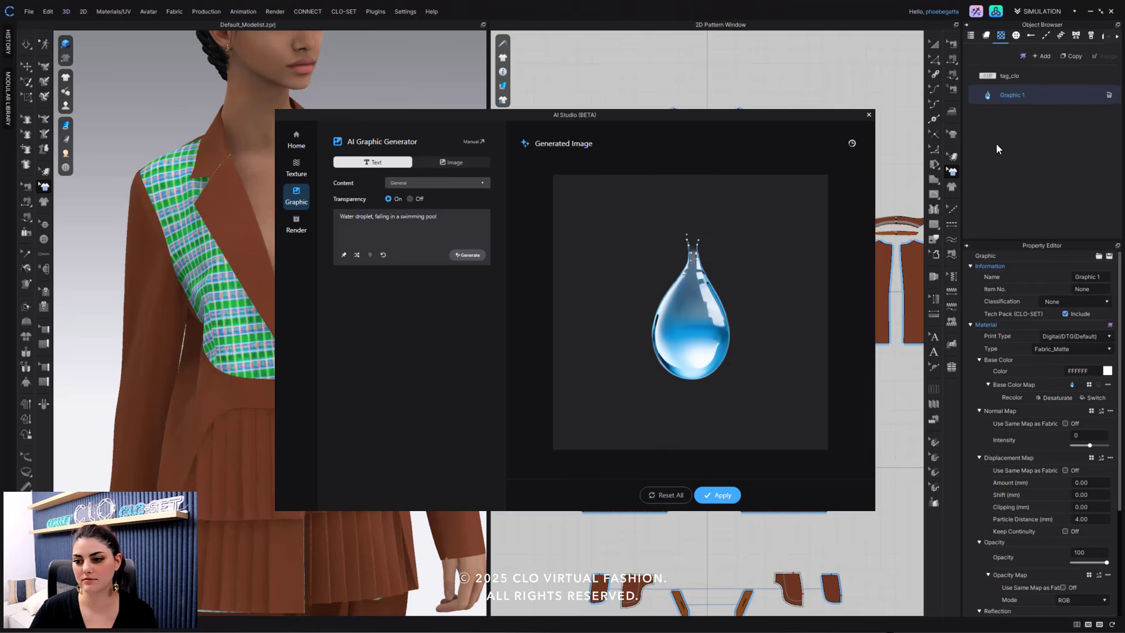
Generate an Embroidery graphic from the pineapple image file and apply it as a new graphic.
left_click(458, 171)
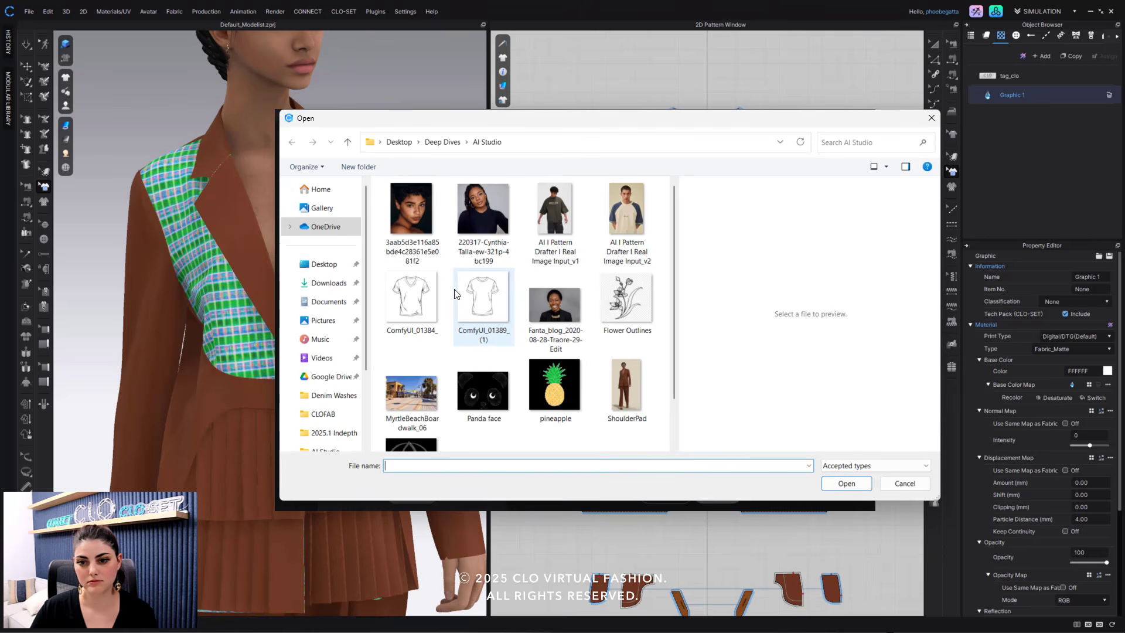
left_click(574, 397)
left_click(863, 486)
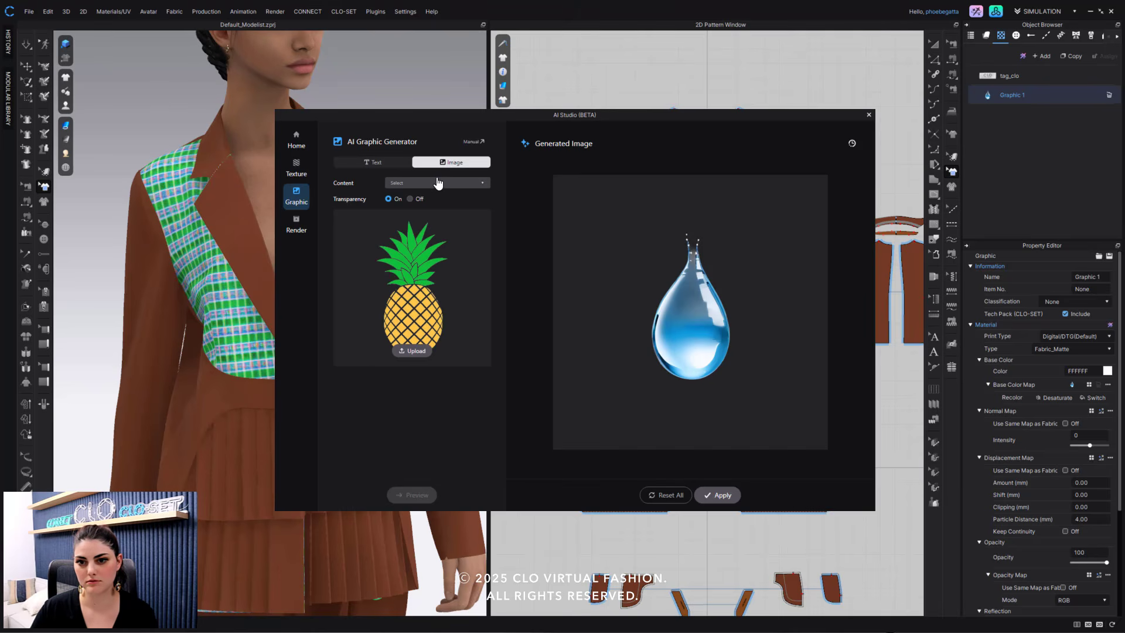
left_click(484, 184)
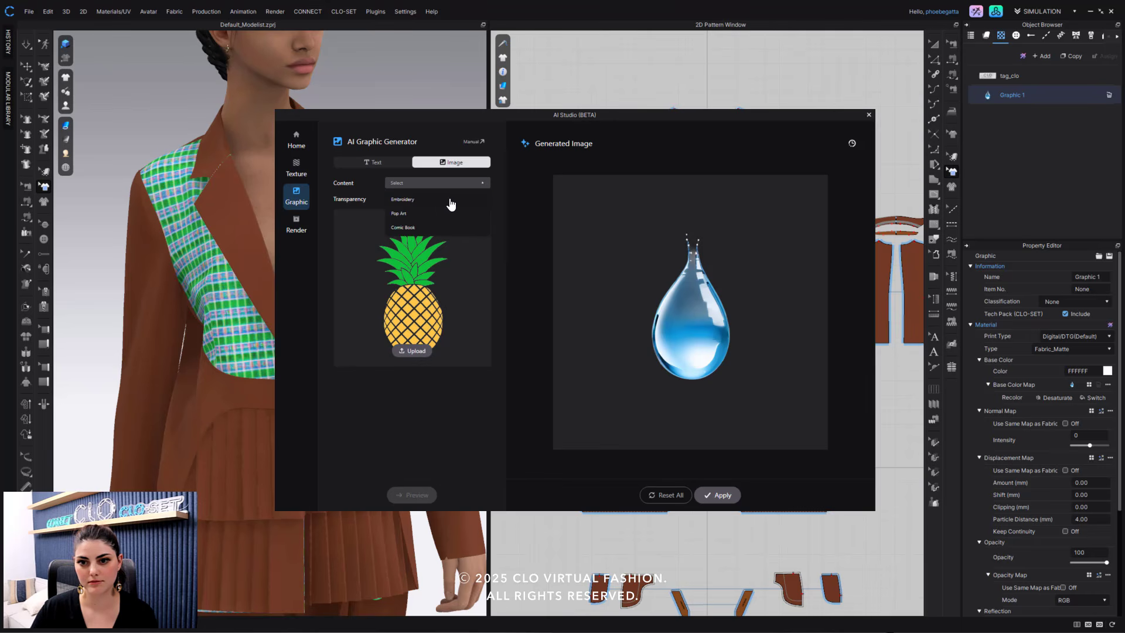
left_click(446, 200)
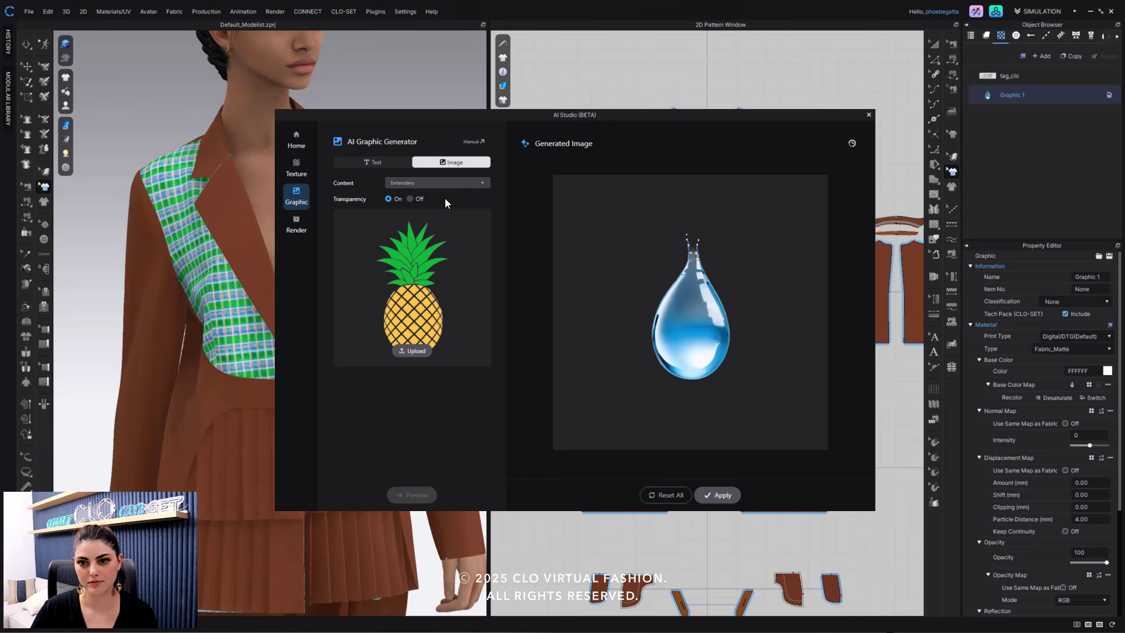
left_click(412, 496)
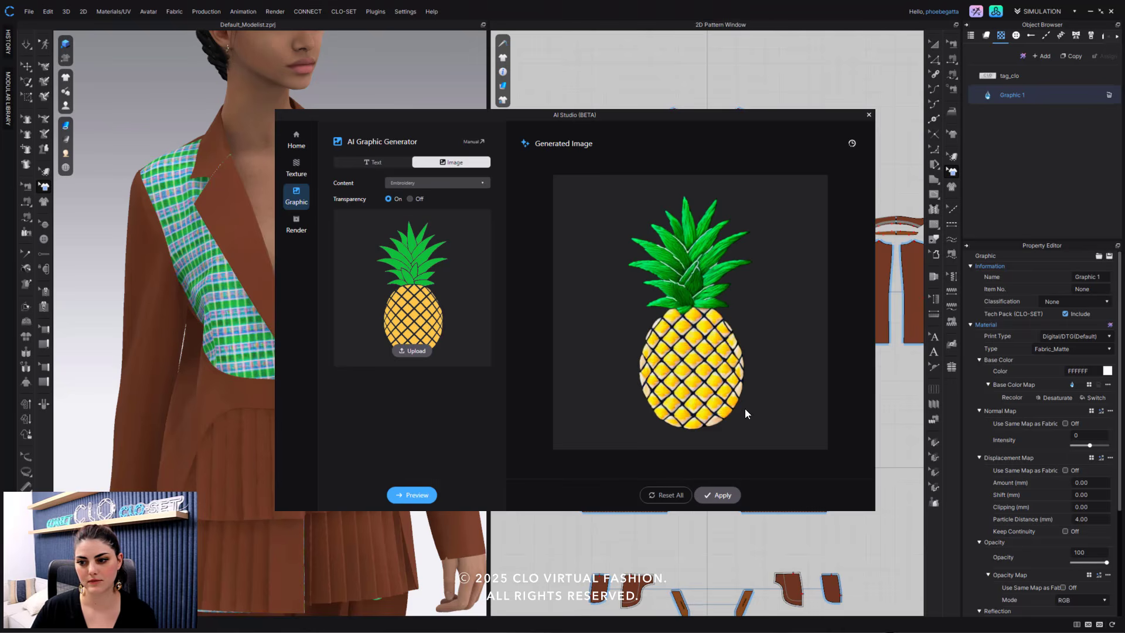
left_click(723, 498)
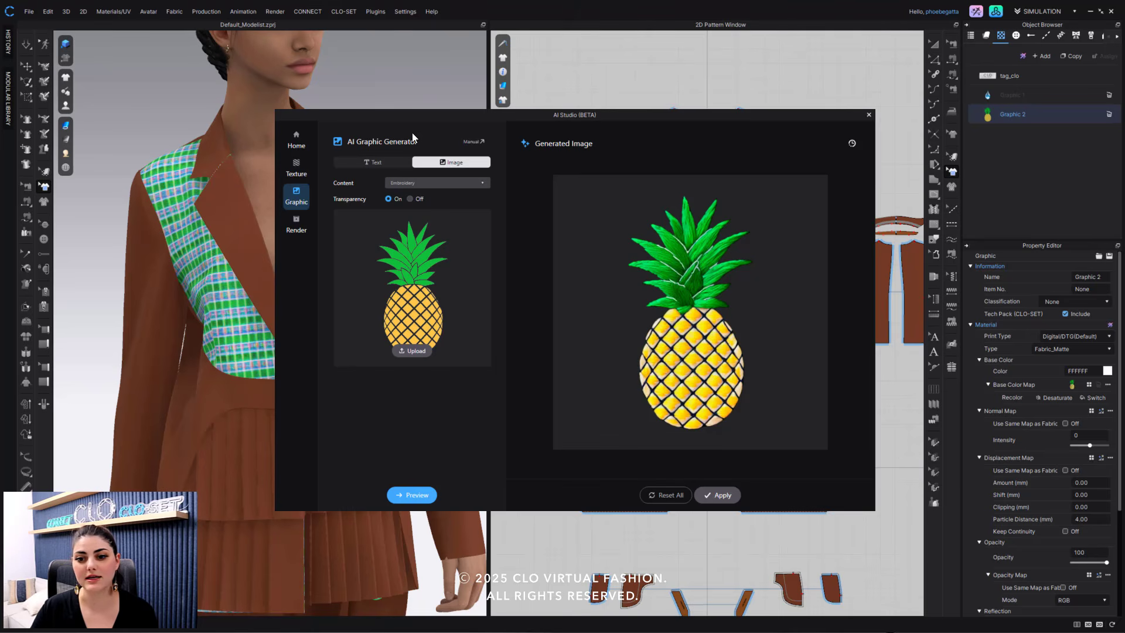
Generate an embroidered version of the Flower Outlines image, apply it as a new graphic, and close AI Studio.
left_click(416, 353)
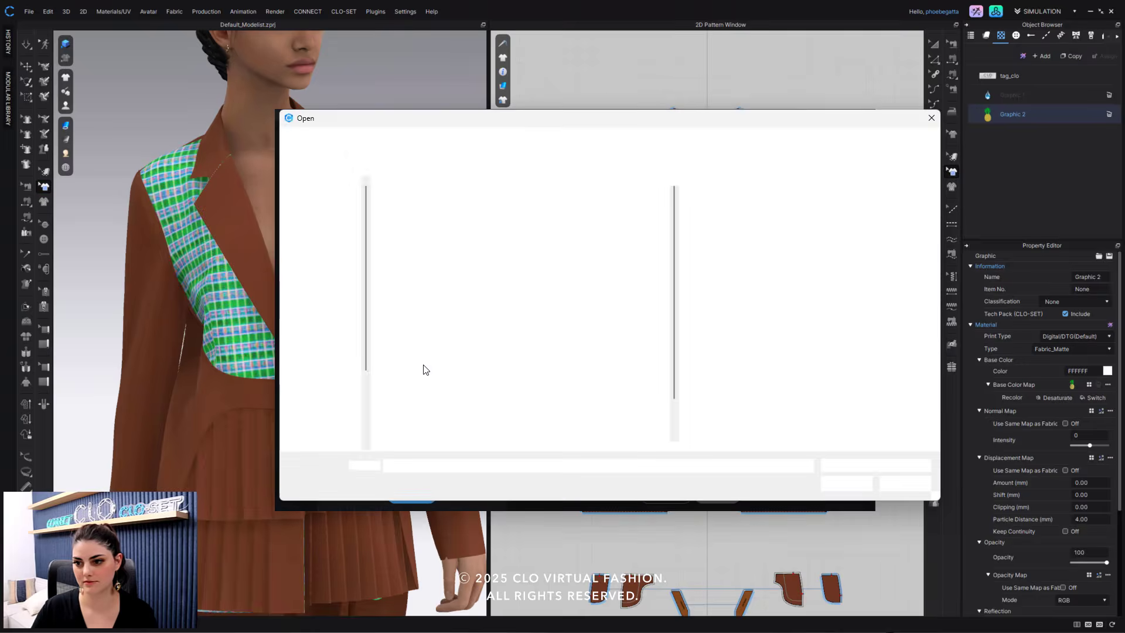
left_click(630, 304)
left_click(844, 484)
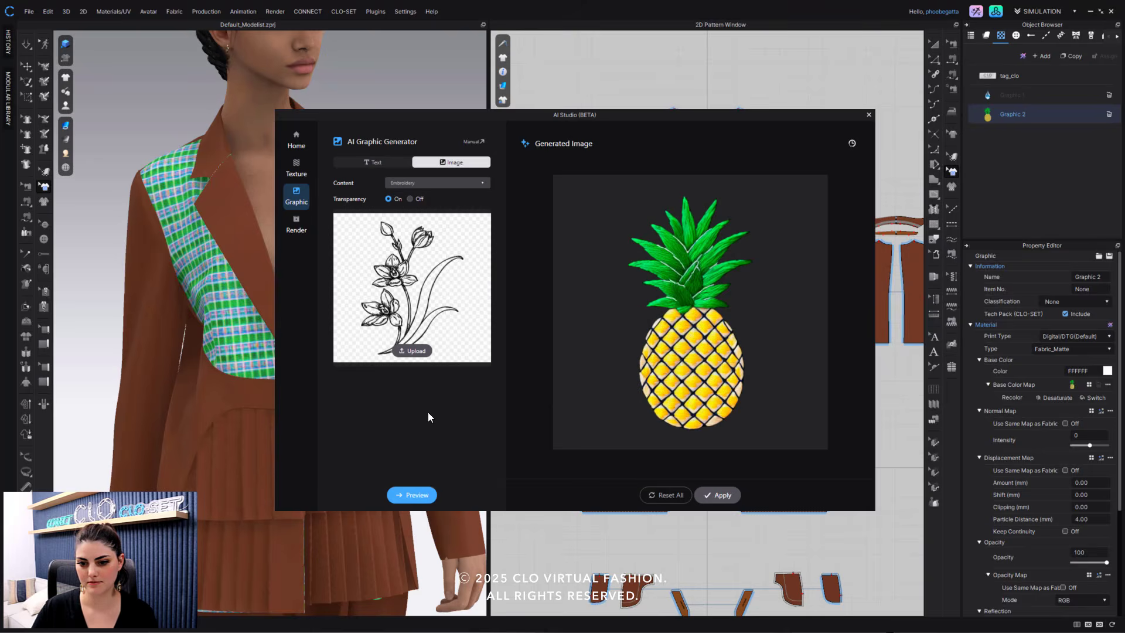
left_click(423, 497)
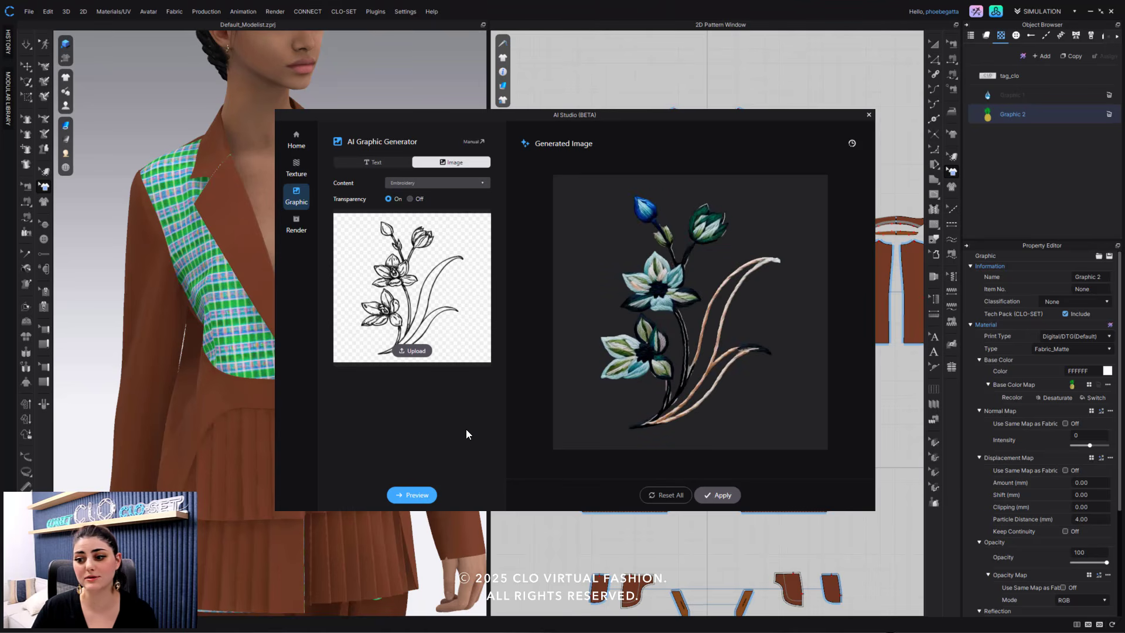
left_click(722, 496)
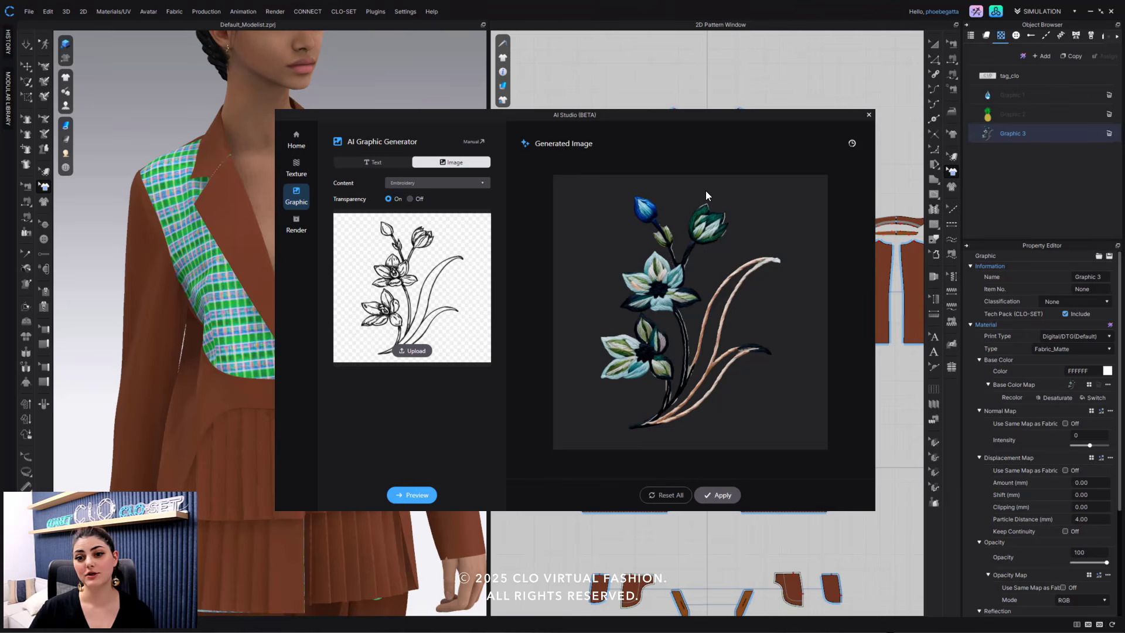
left_click(870, 115)
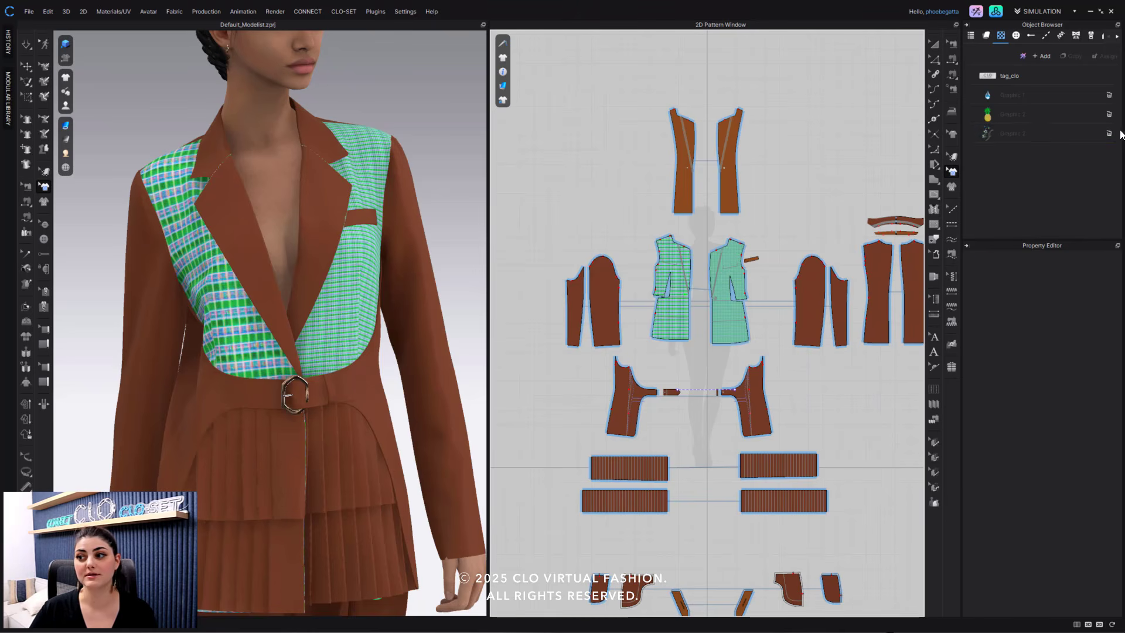
Copy the embroidered flower graphic's BASE image from its base color map folder to the Desktop.
left_click(994, 135)
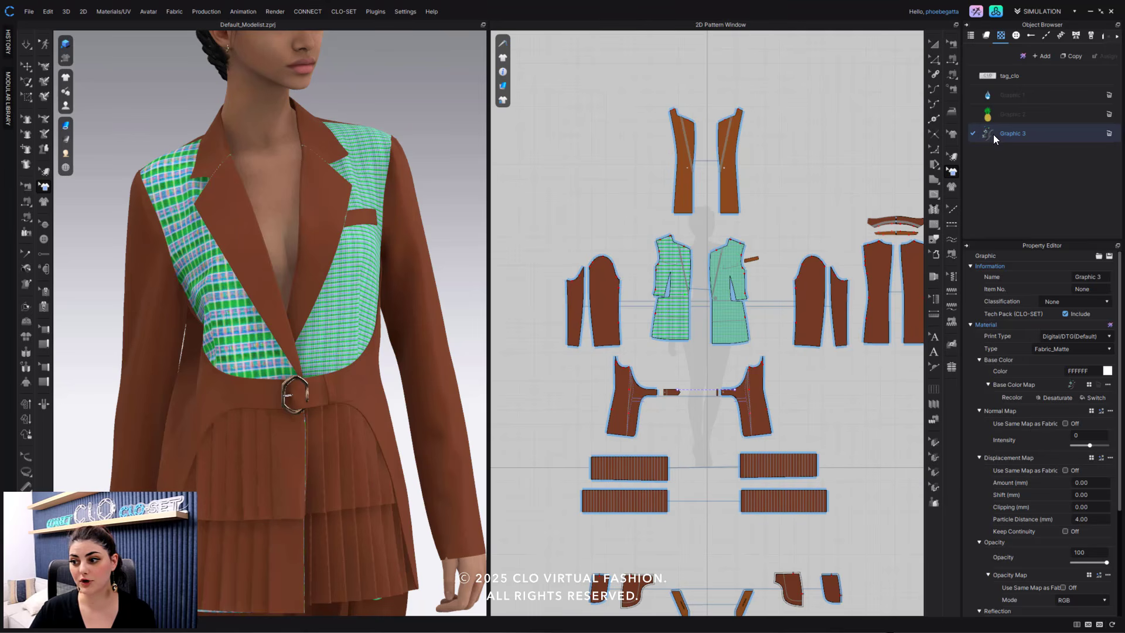
left_click(1071, 386)
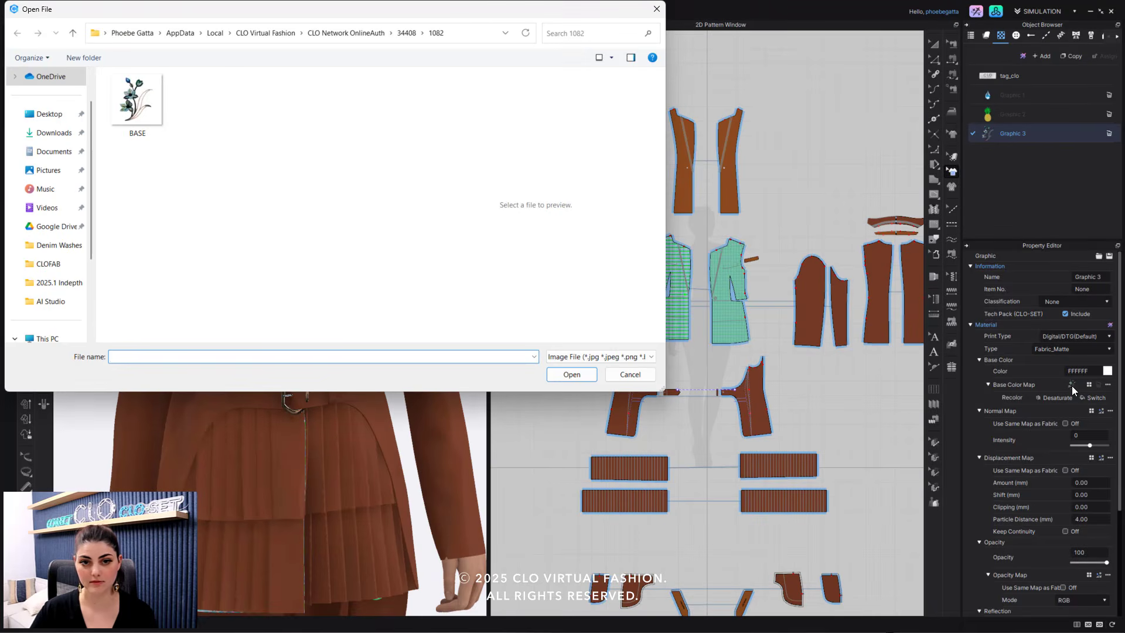
left_click(130, 119)
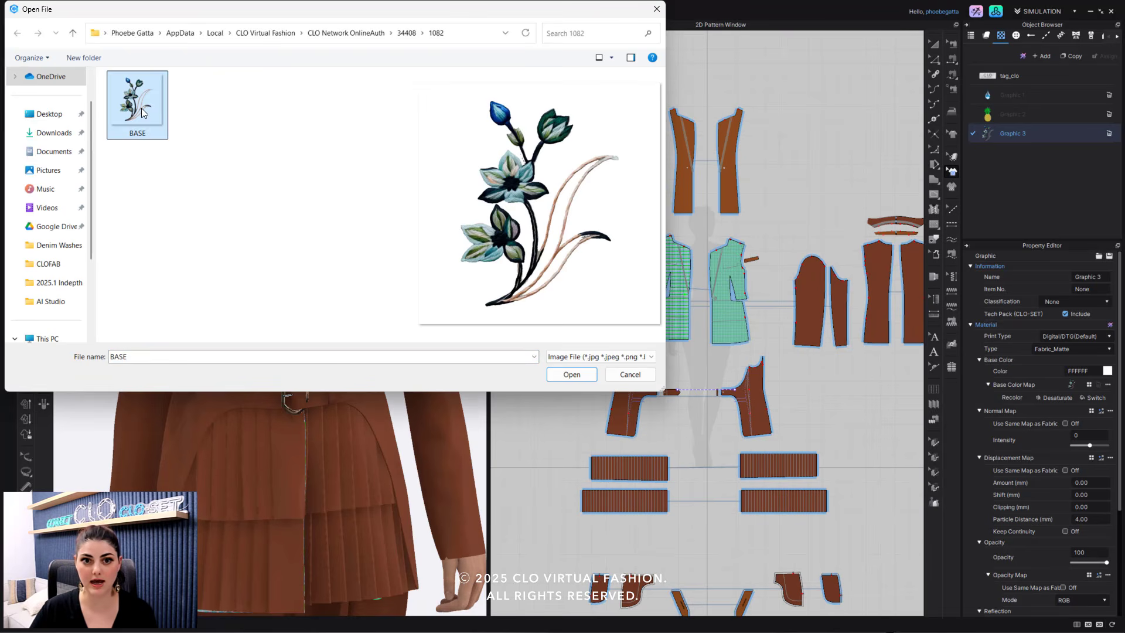
right_click(143, 112)
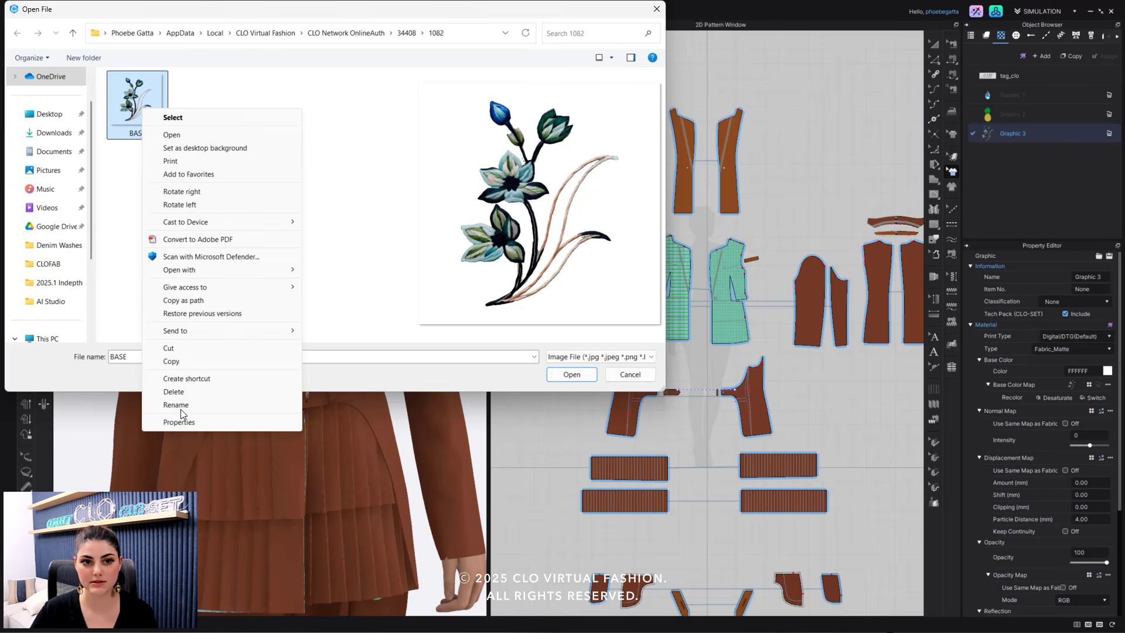
left_click(193, 361)
left_click(53, 115)
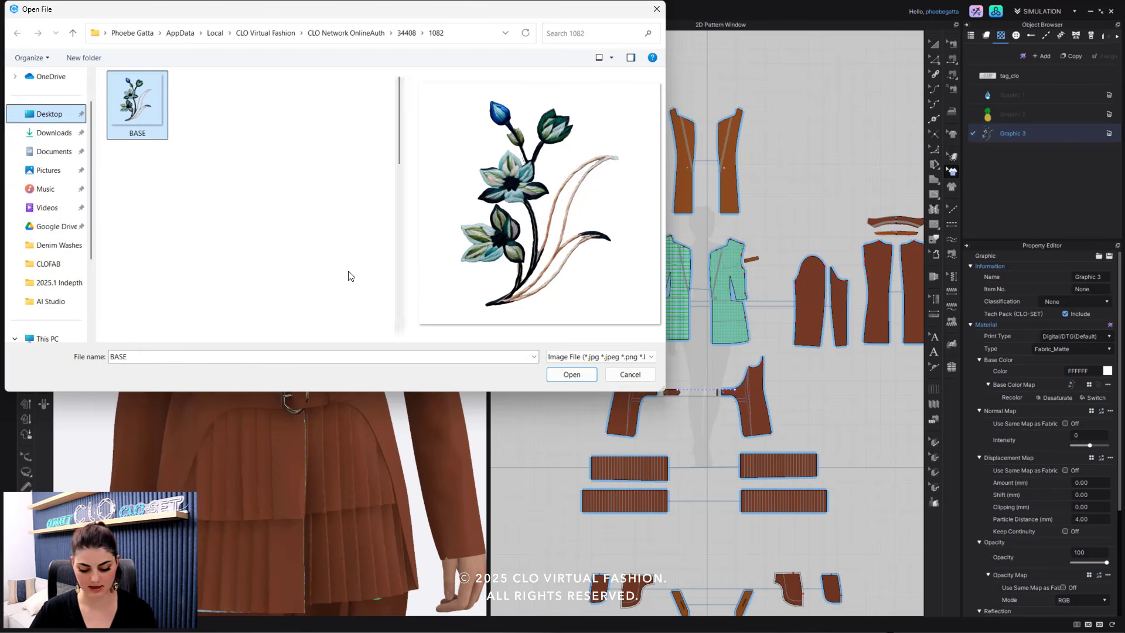
right_click(316, 243)
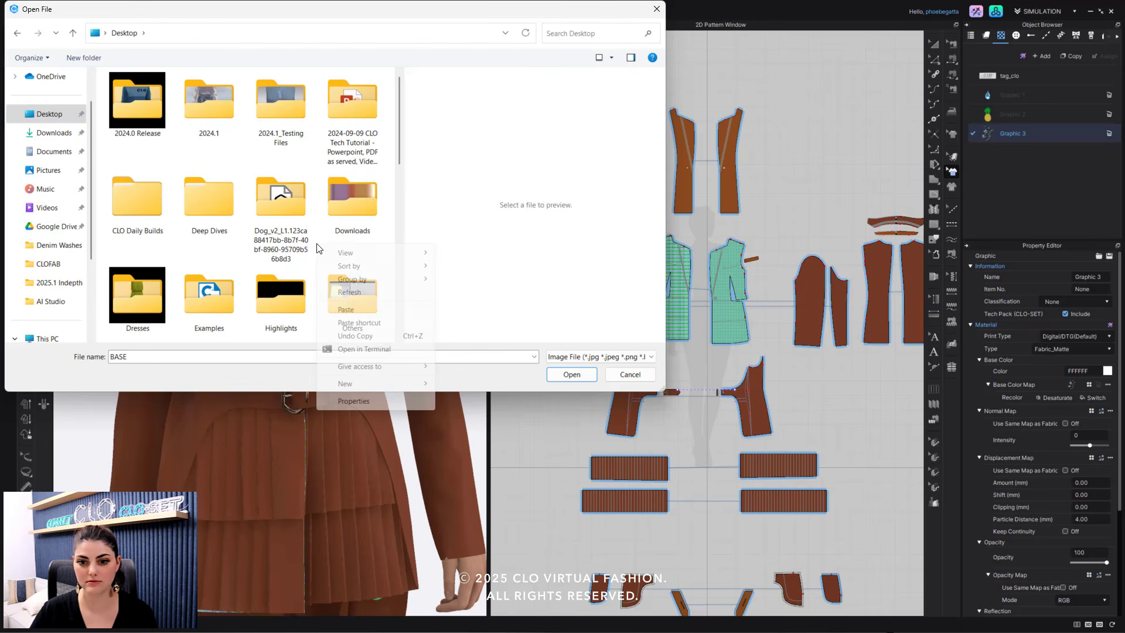
left_click(346, 309)
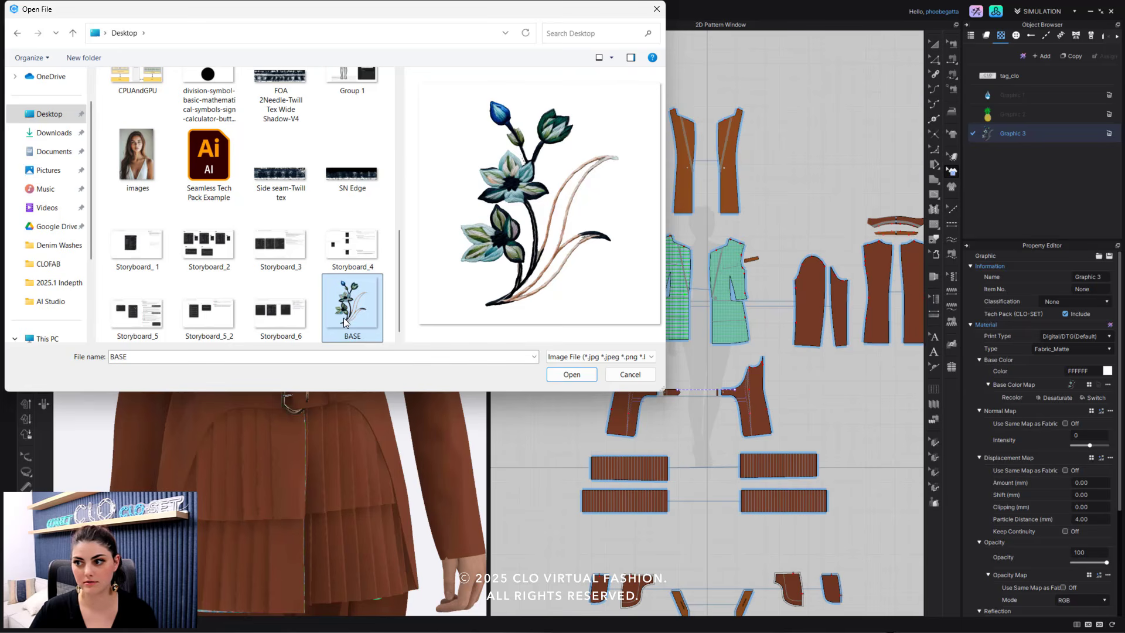
left_click(656, 8)
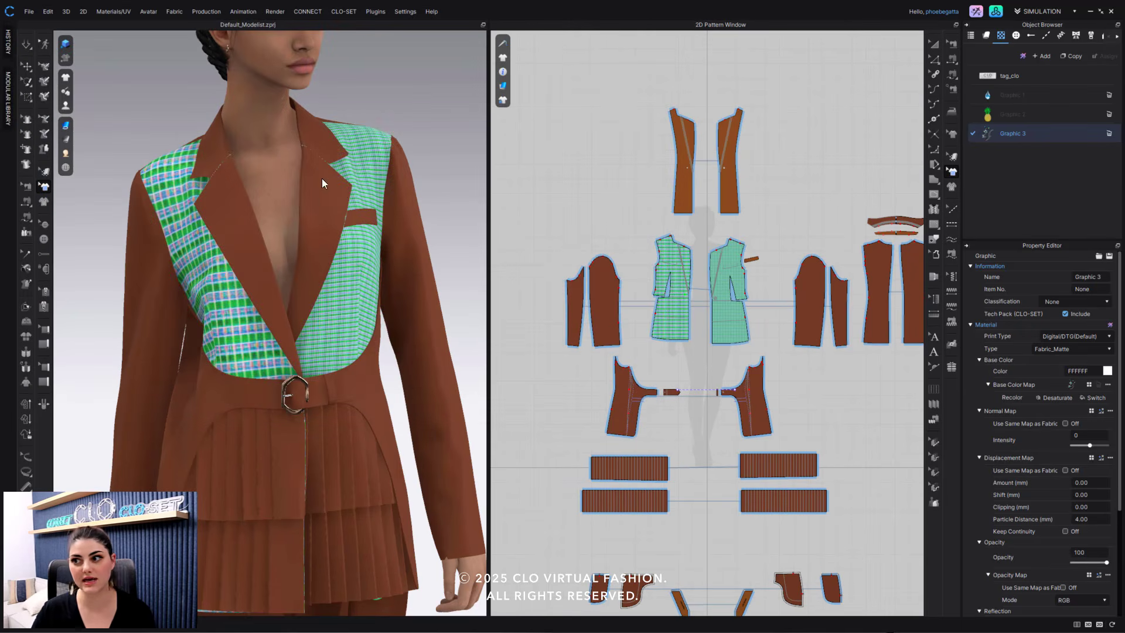
Open the pineapple graphic's base color map folder and copy its BASE image.
left_click(1012, 157)
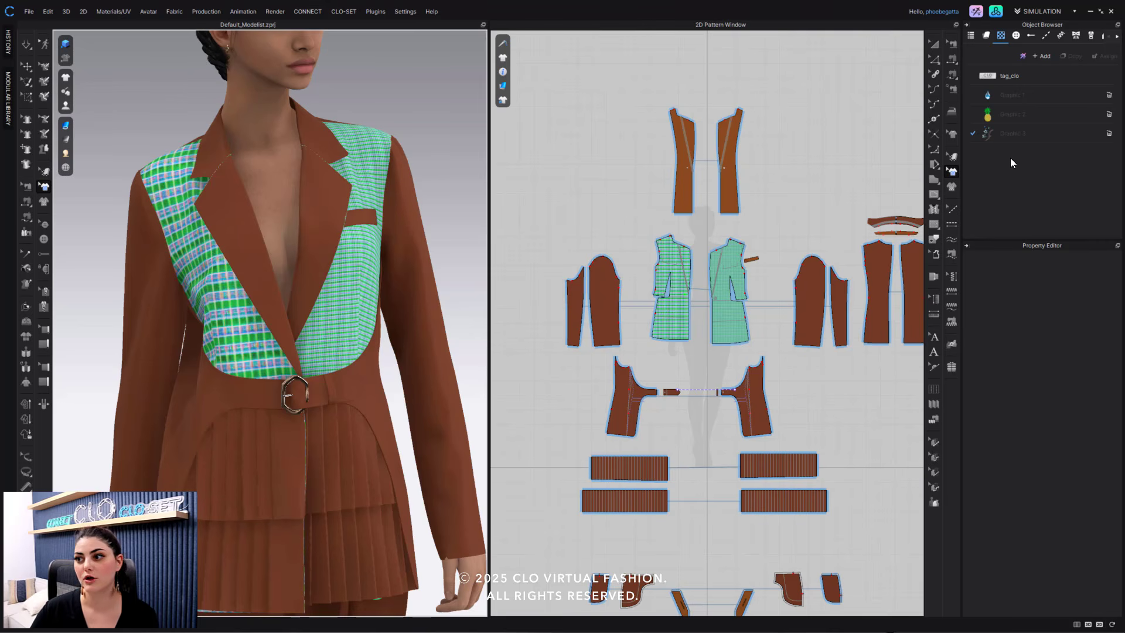
left_click(989, 115)
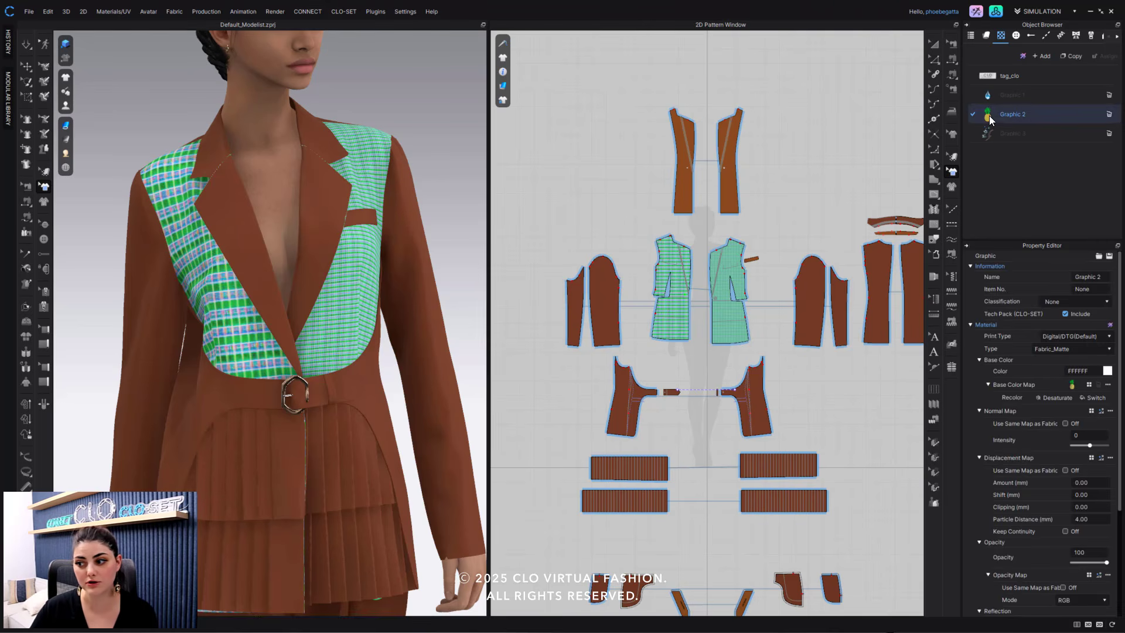
left_click(1089, 385)
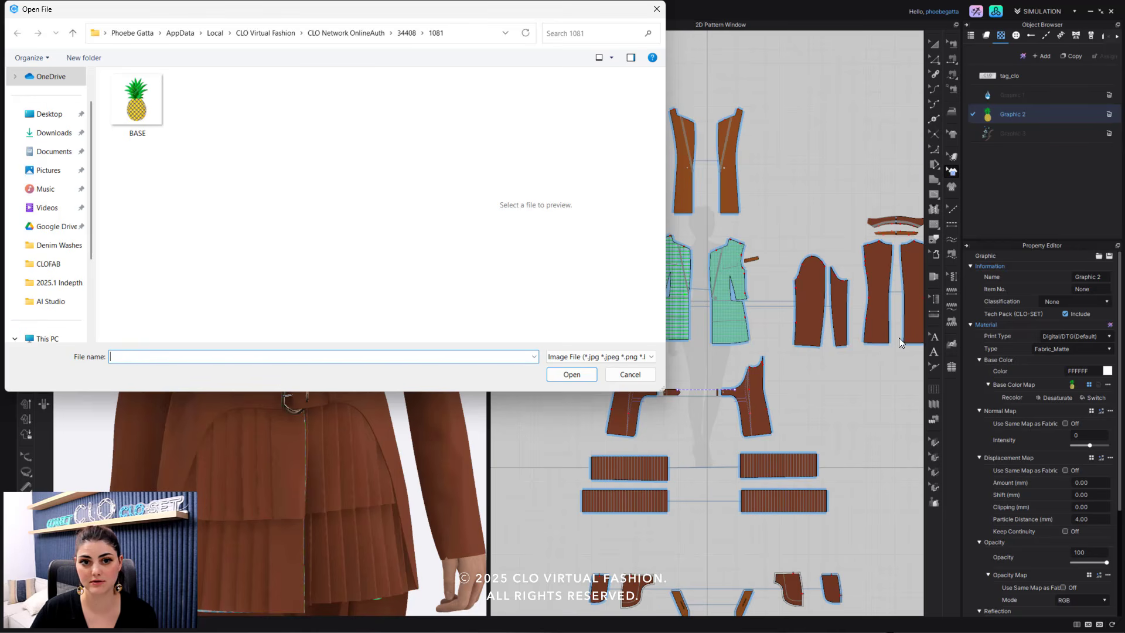
left_click(153, 112)
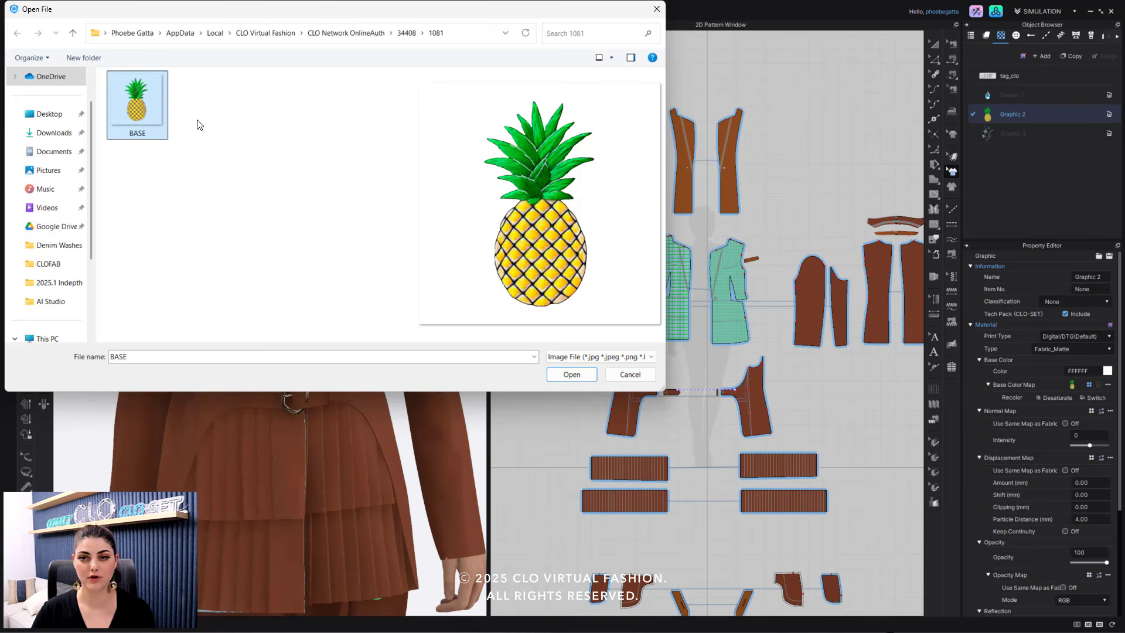
right_click(153, 111)
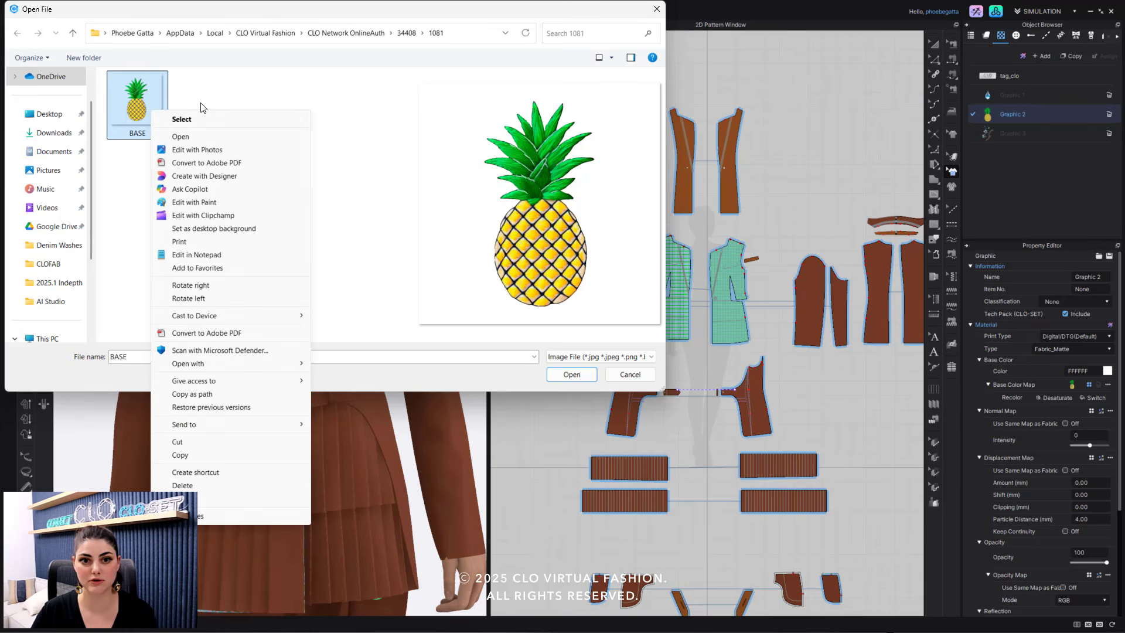
left_click(205, 99)
left_click(145, 115)
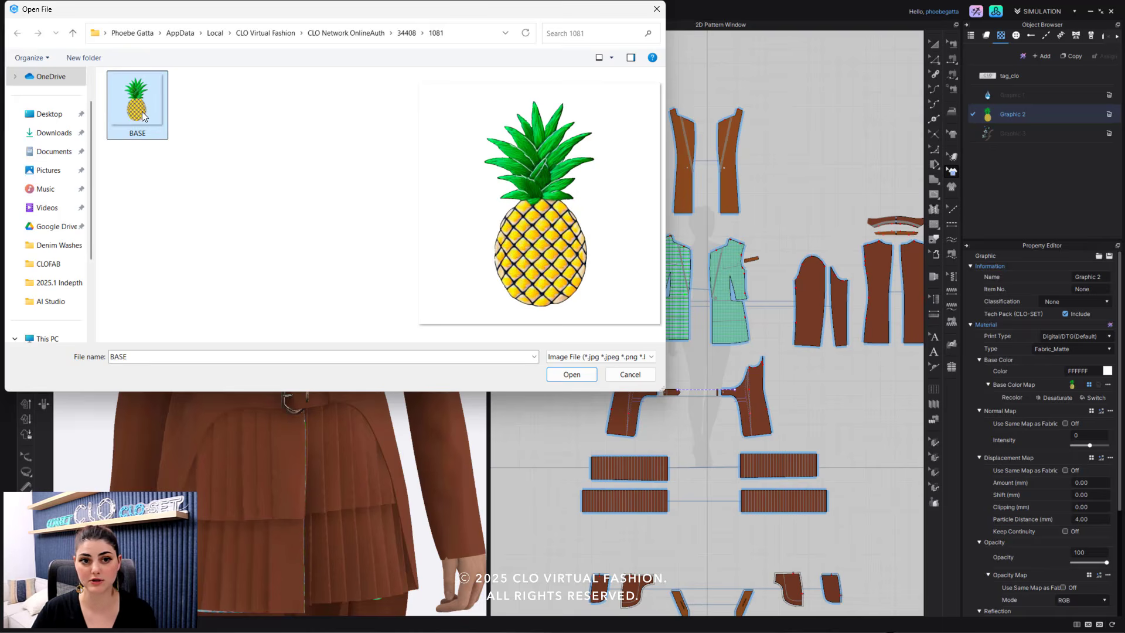
Try to paste the pineapple image onto the Desktop, cancelling the transfer and closing the file window.
left_click(47, 114)
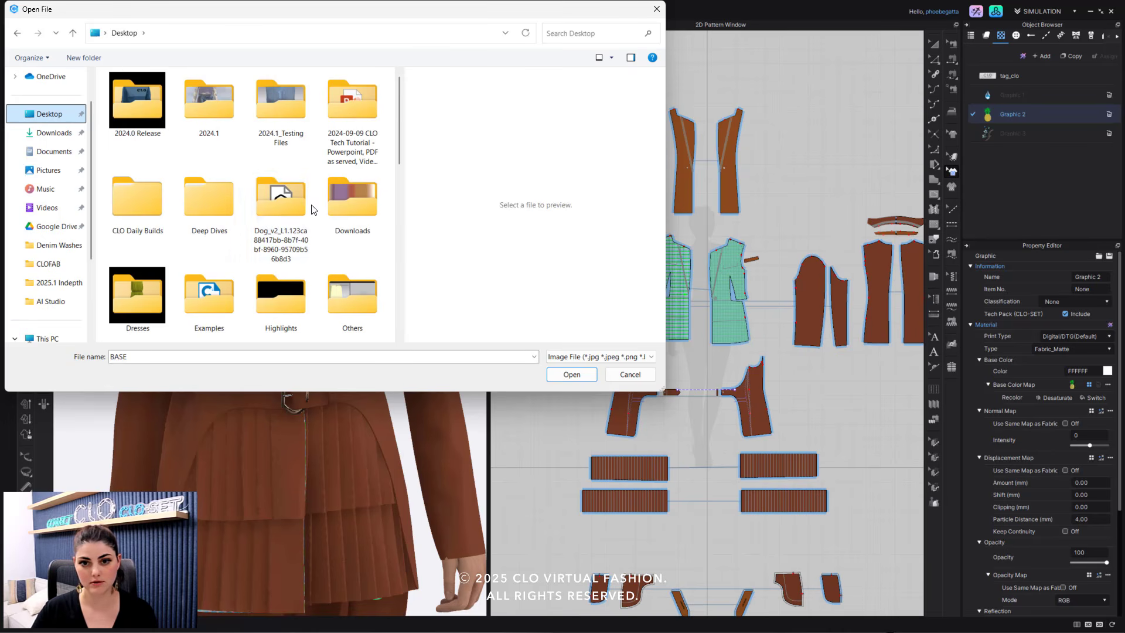
key("ctrl+v")
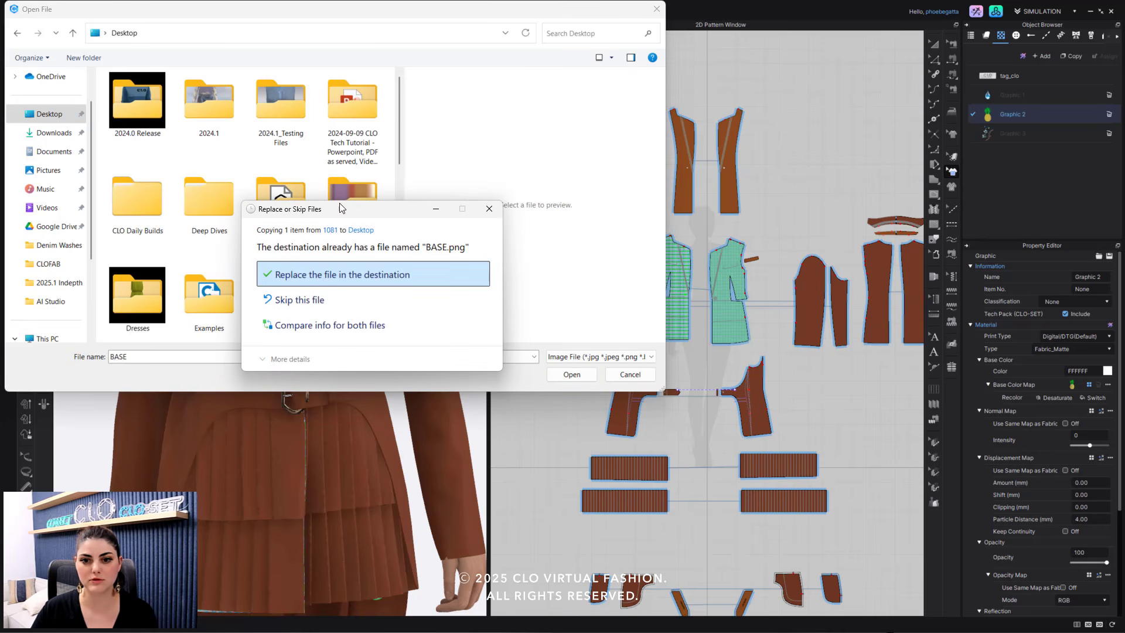
left_click(489, 209)
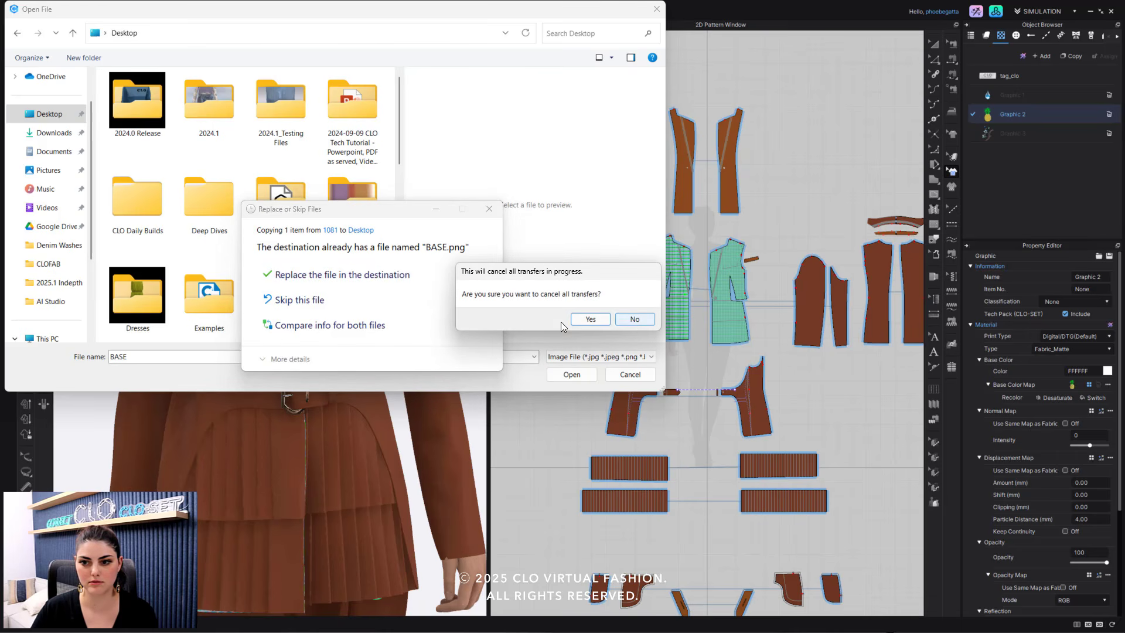
left_click(590, 320)
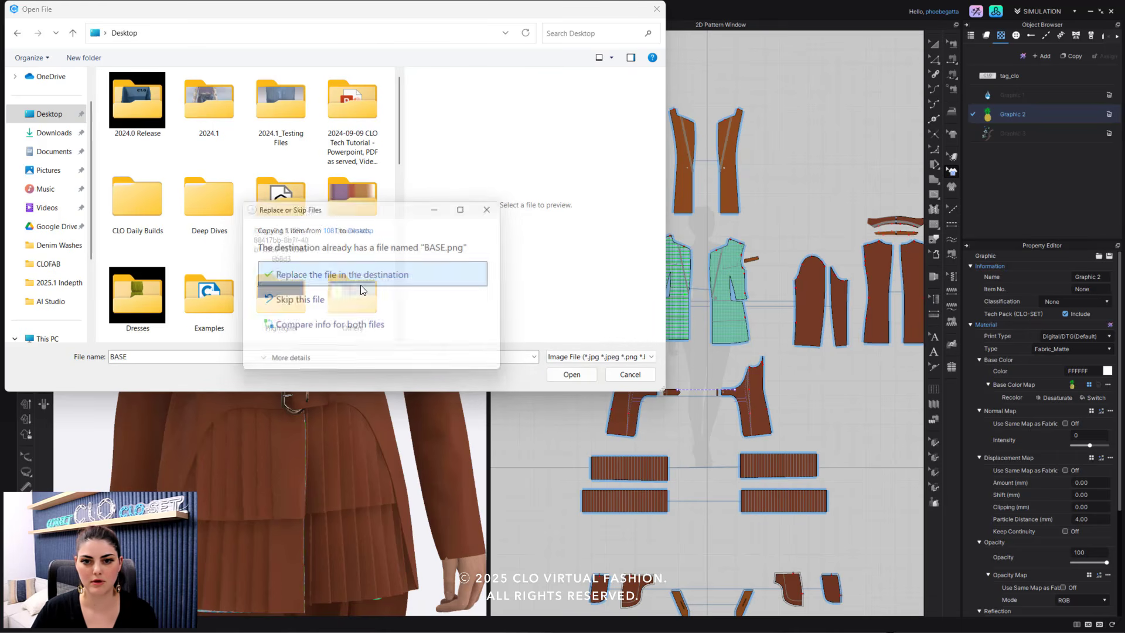
scroll(321, 249, "down", 5)
scroll(322, 249, "down", 3)
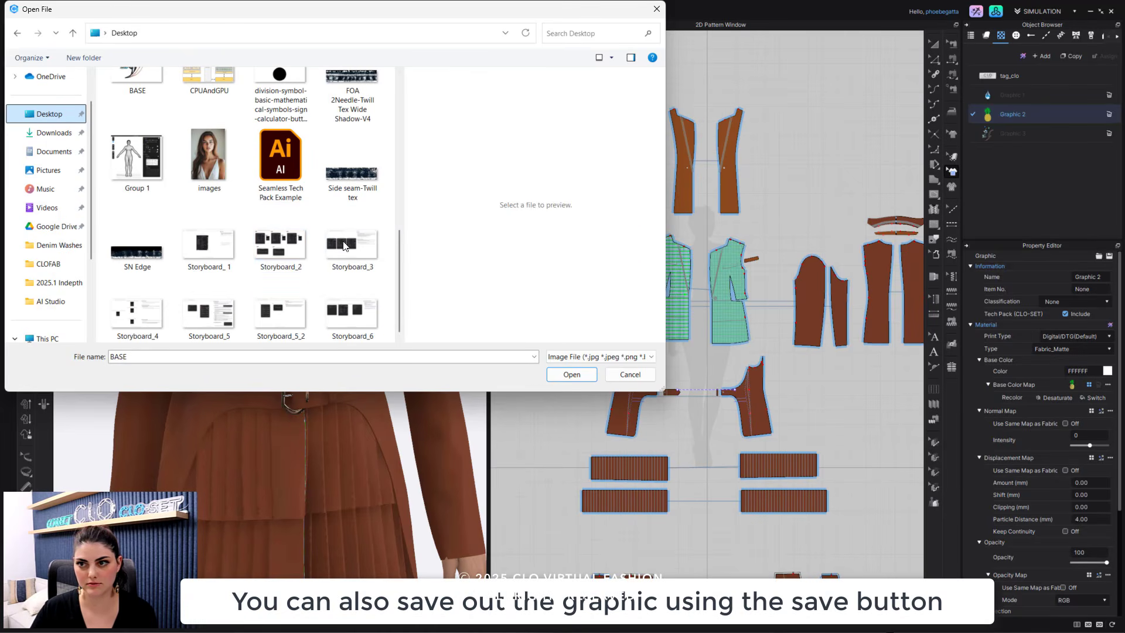
left_click(658, 9)
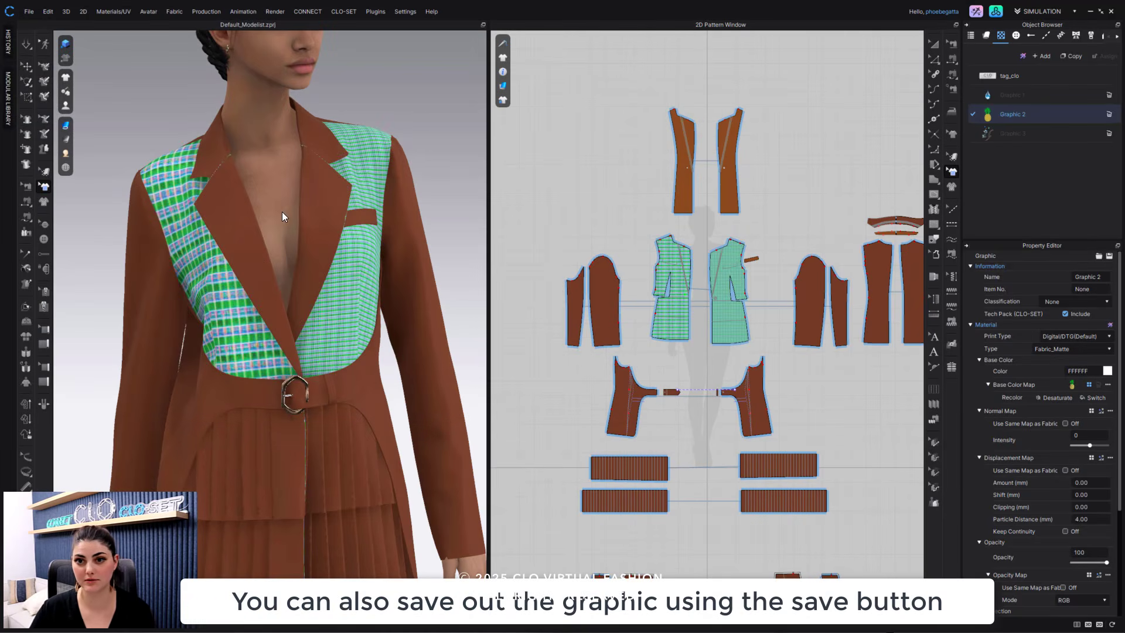
Load the male avatar MV2.1_Leo.avt from the CLO library into the empty scene and close the library.
left_click(380, 116)
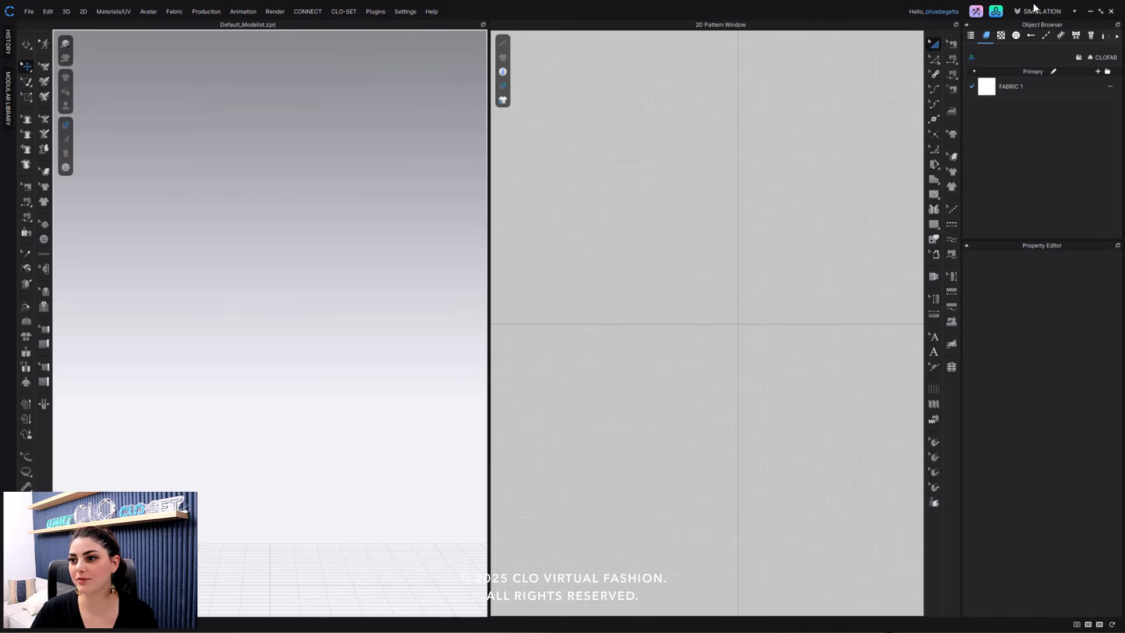
left_click(995, 11)
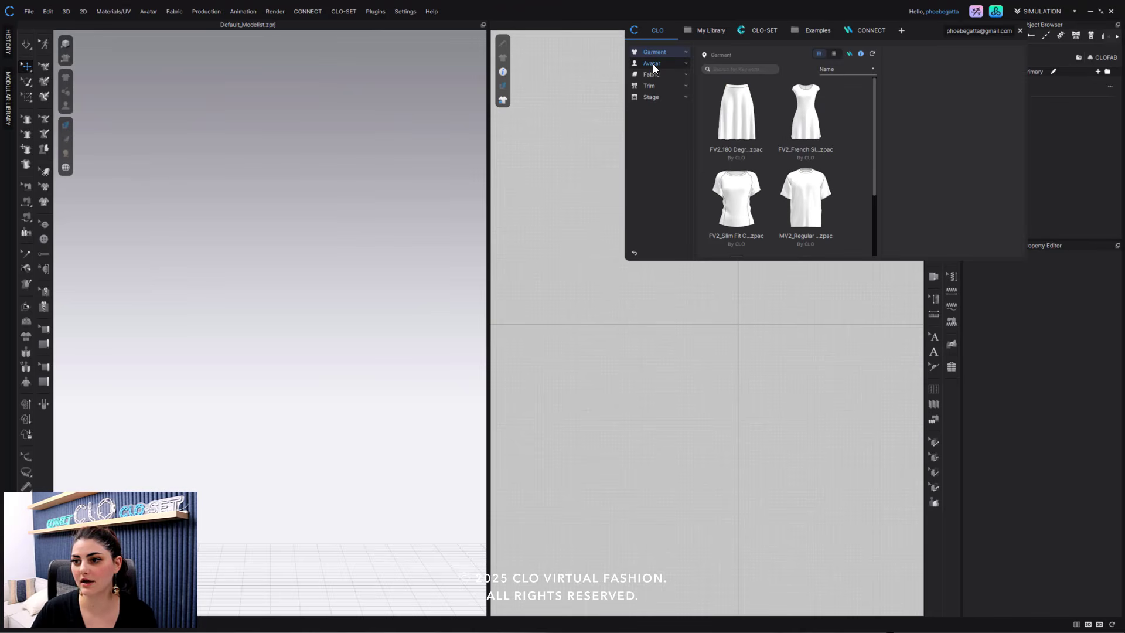
left_click(654, 65)
double_click(777, 197)
scroll(835, 144, "down", 3)
double_click(809, 105)
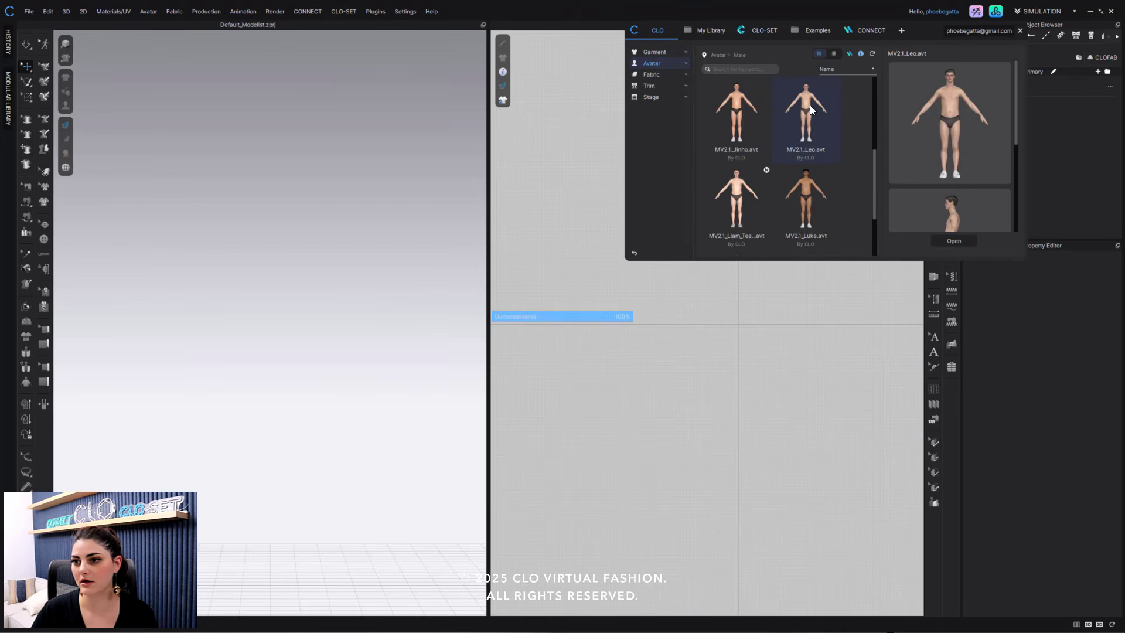
left_click(1020, 30)
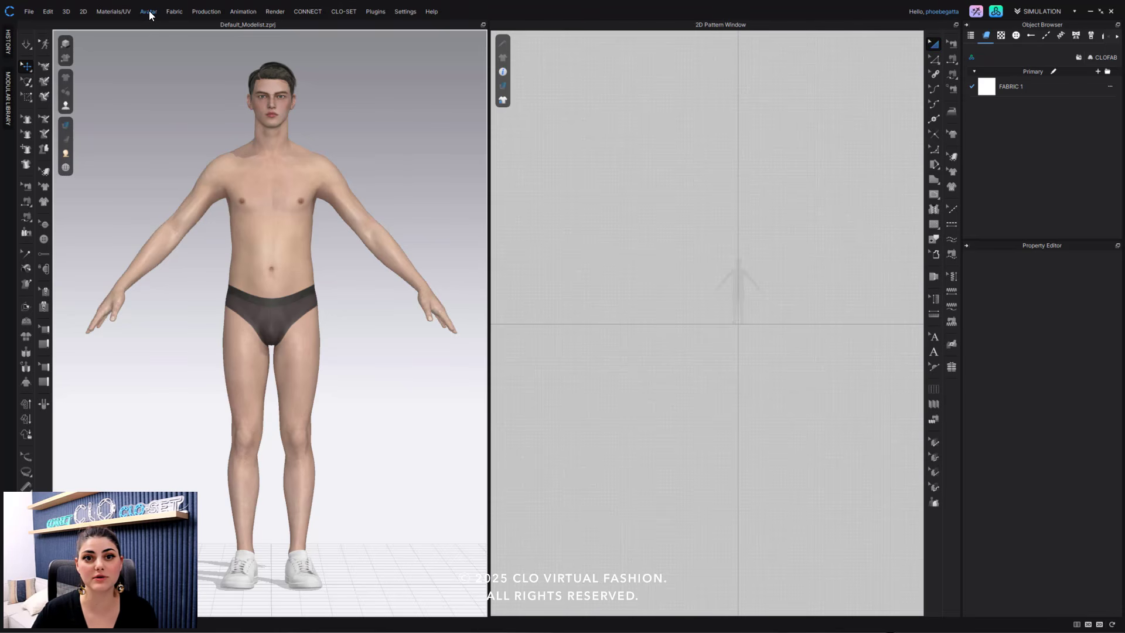
Open the Pattern Drafter and choose the Raglan style for the T-Shirt type.
left_click(84, 12)
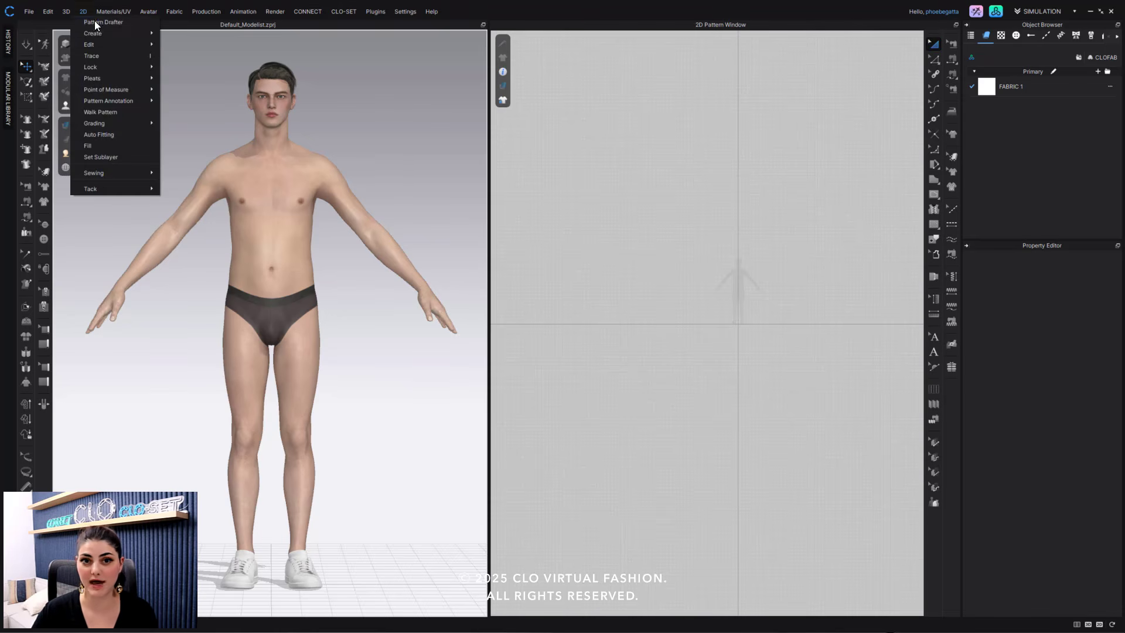
left_click(102, 22)
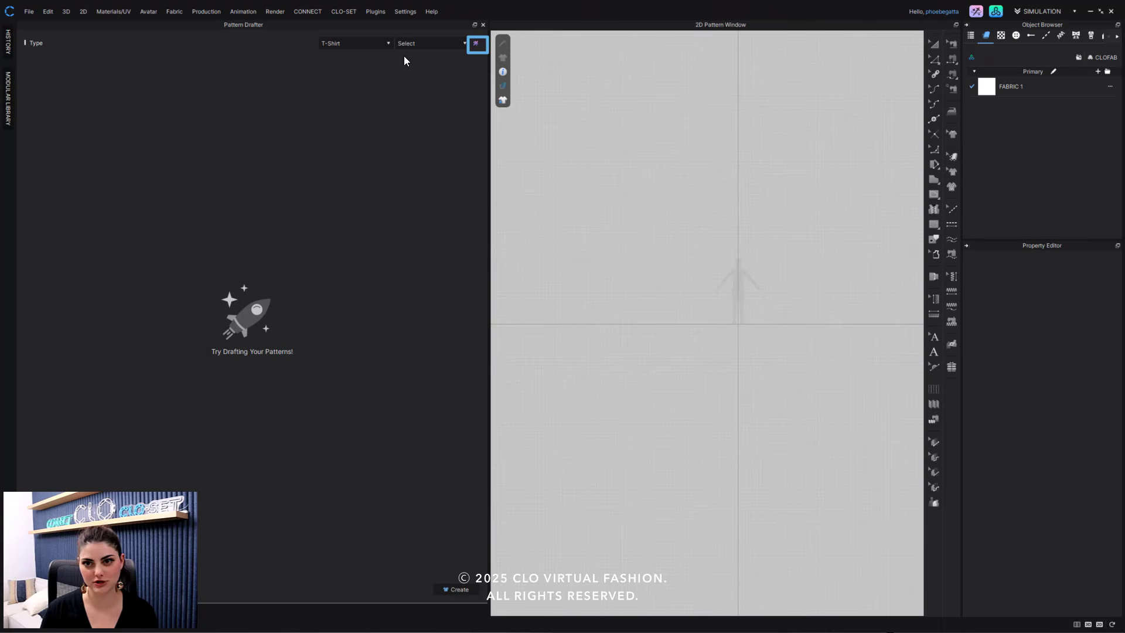
left_click(438, 43)
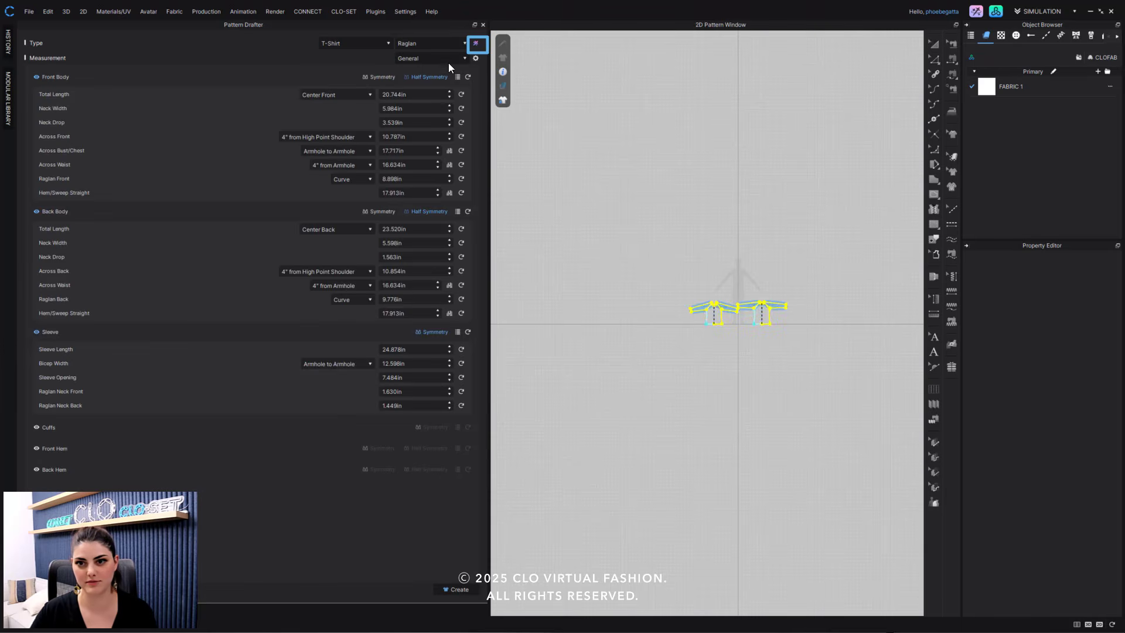
Open the AI Pattern Drafter in image mode and upload "AI I Pattern Drafter I Real Image Input_v2" from the AI Studio folder.
left_click(476, 45)
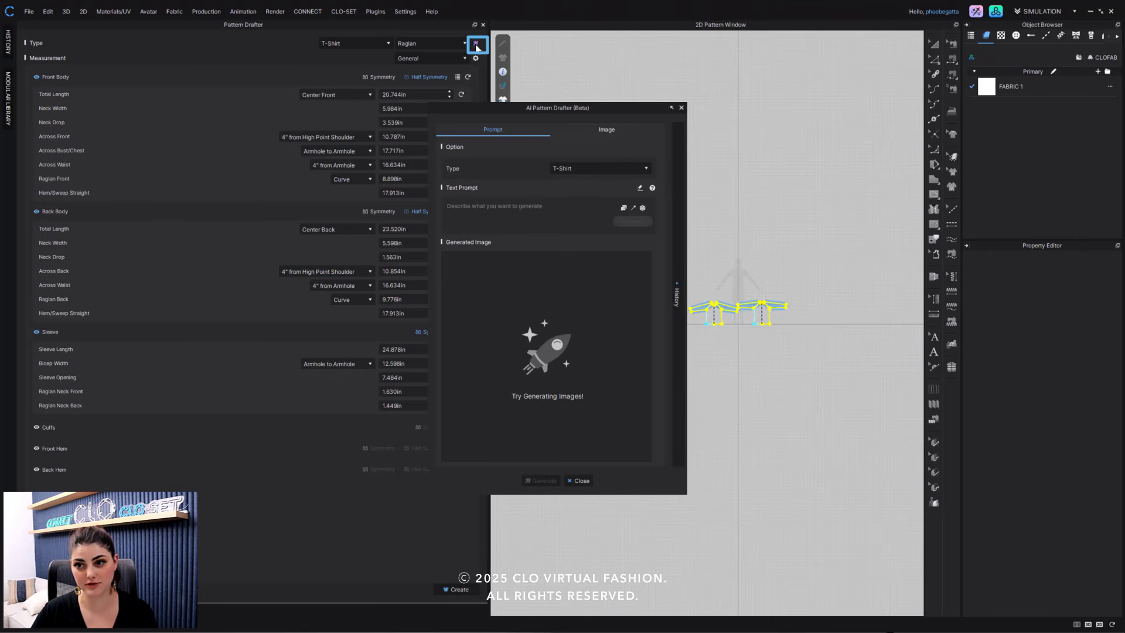
left_click(609, 131)
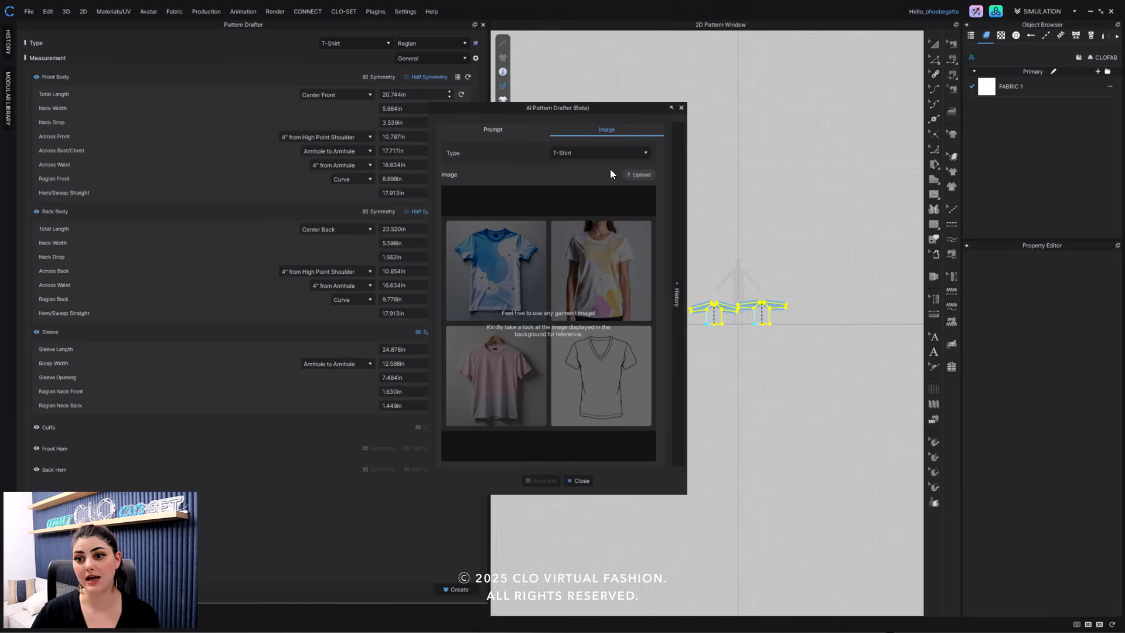
left_click(642, 176)
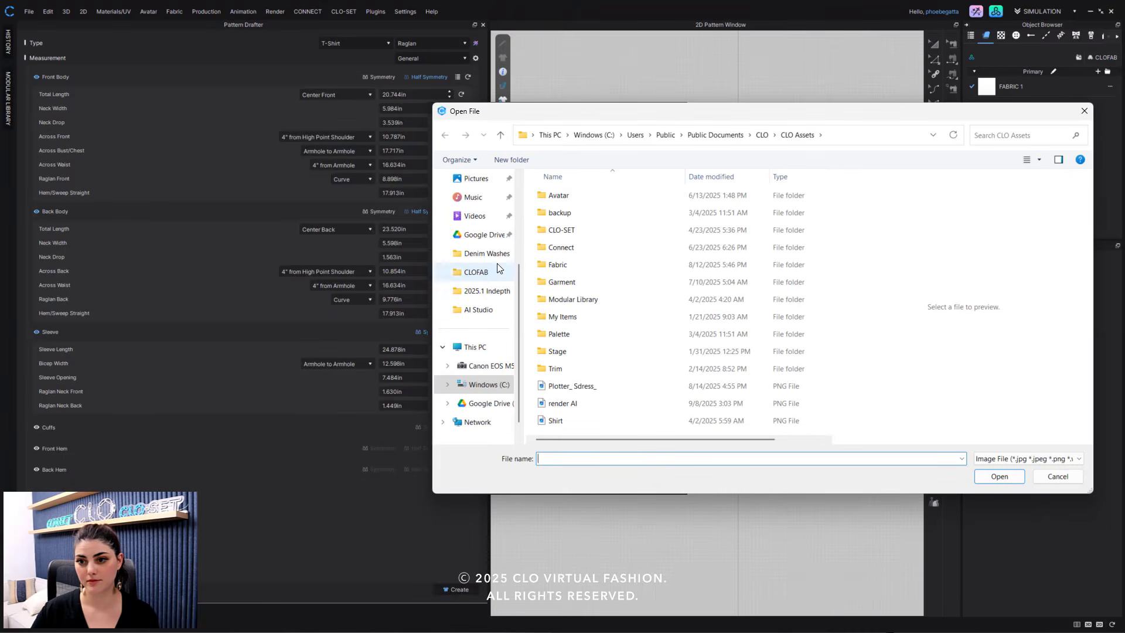
left_click(484, 310)
left_click(781, 205)
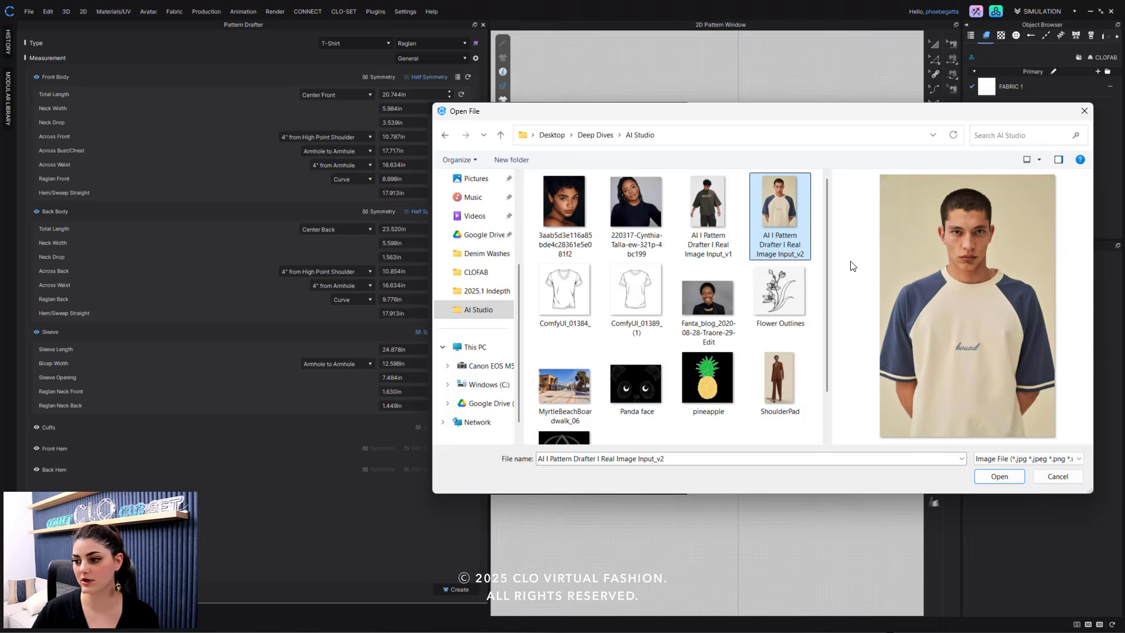
left_click(989, 480)
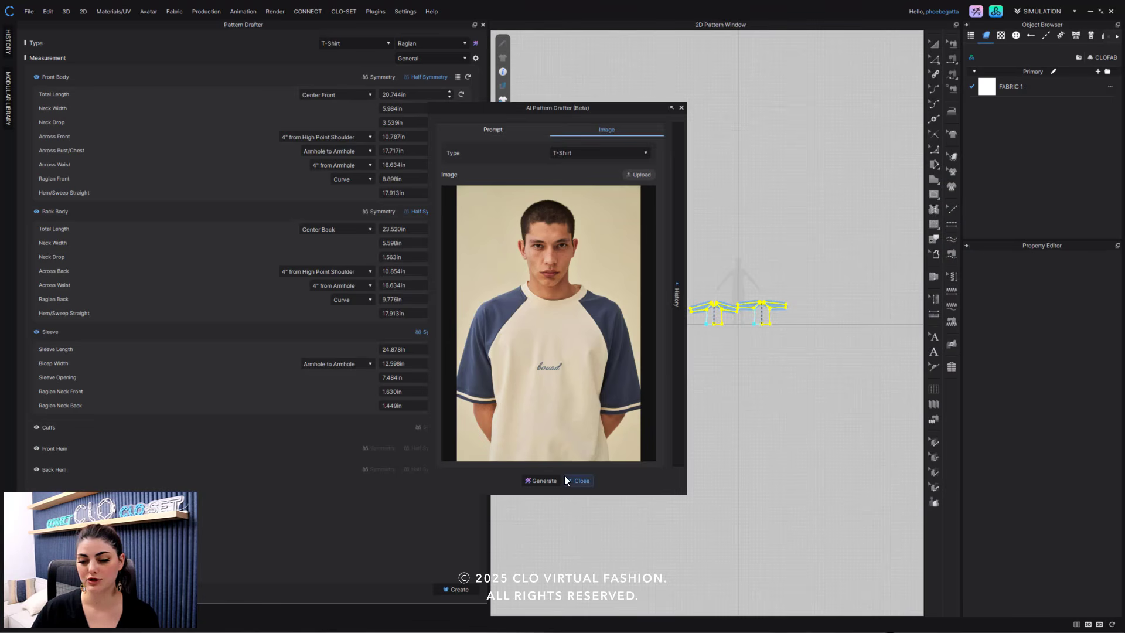
Generate the T-shirt pattern from the uploaded image, collapse the AI Pattern Drafter, and view the drafted pieces up close.
left_click(549, 482)
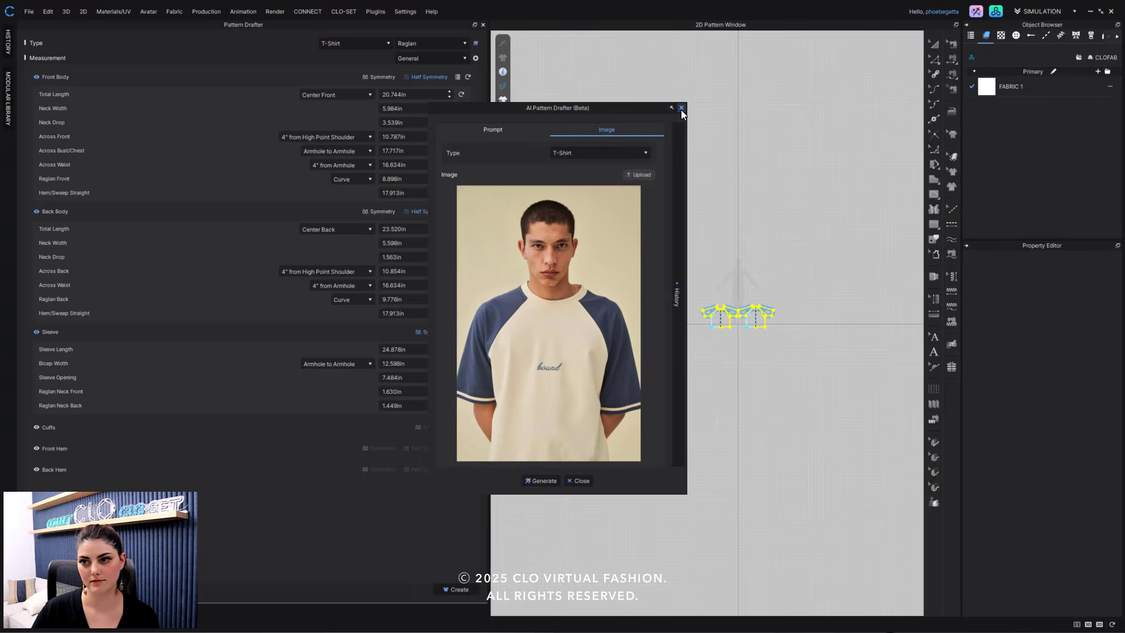
left_click(671, 108)
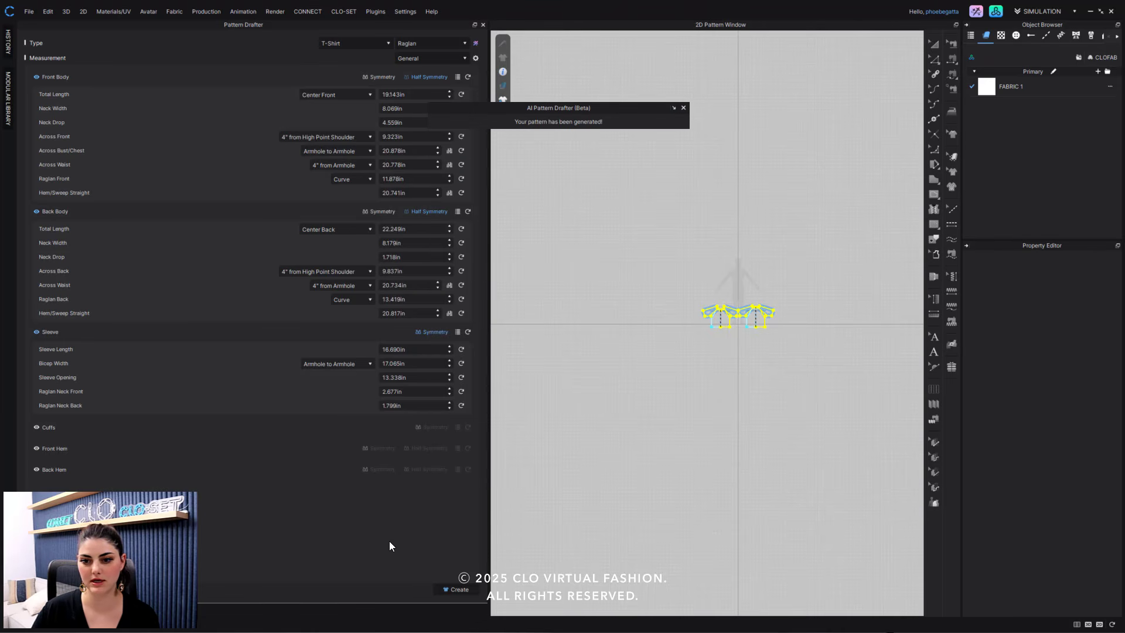
scroll(740, 311, "up", 5)
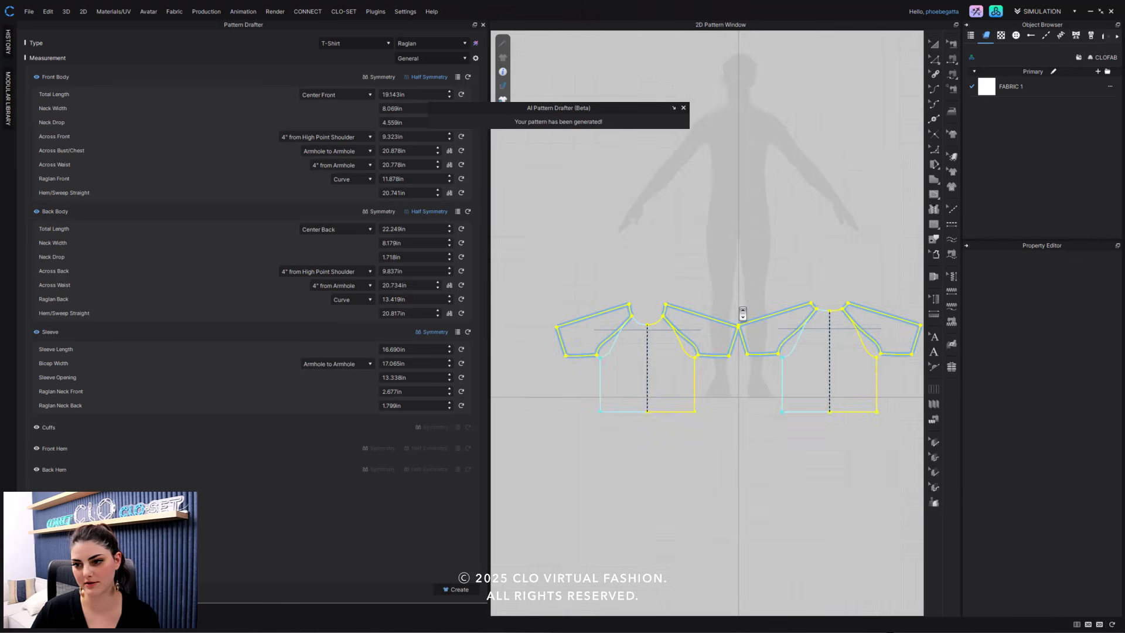
Compare the uploaded reference image with the drafted raglan pieces, keeping the AI Pattern Drafter collapsed clear of the pieces.
right_click_drag(730, 272, 667, 329)
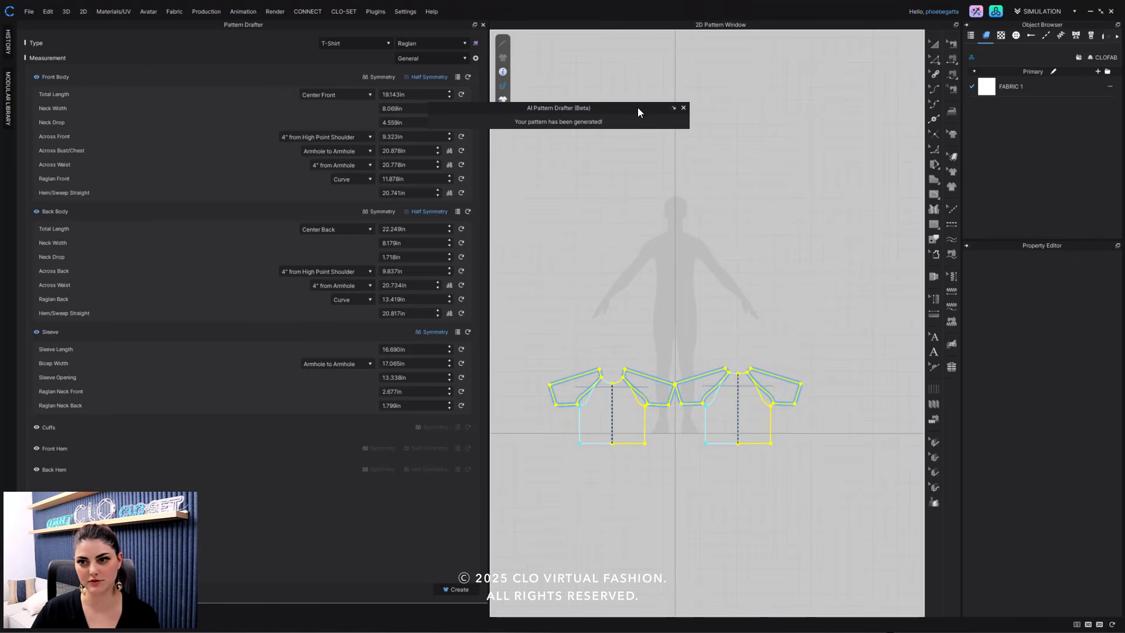
left_click_drag(647, 99, 671, 71)
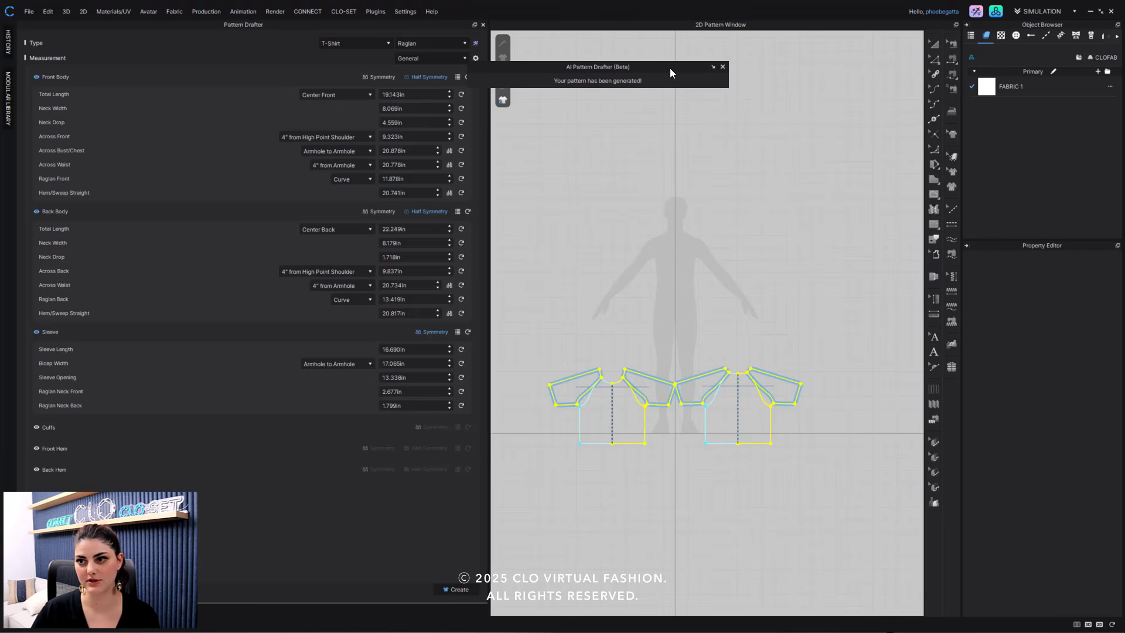
left_click(712, 67)
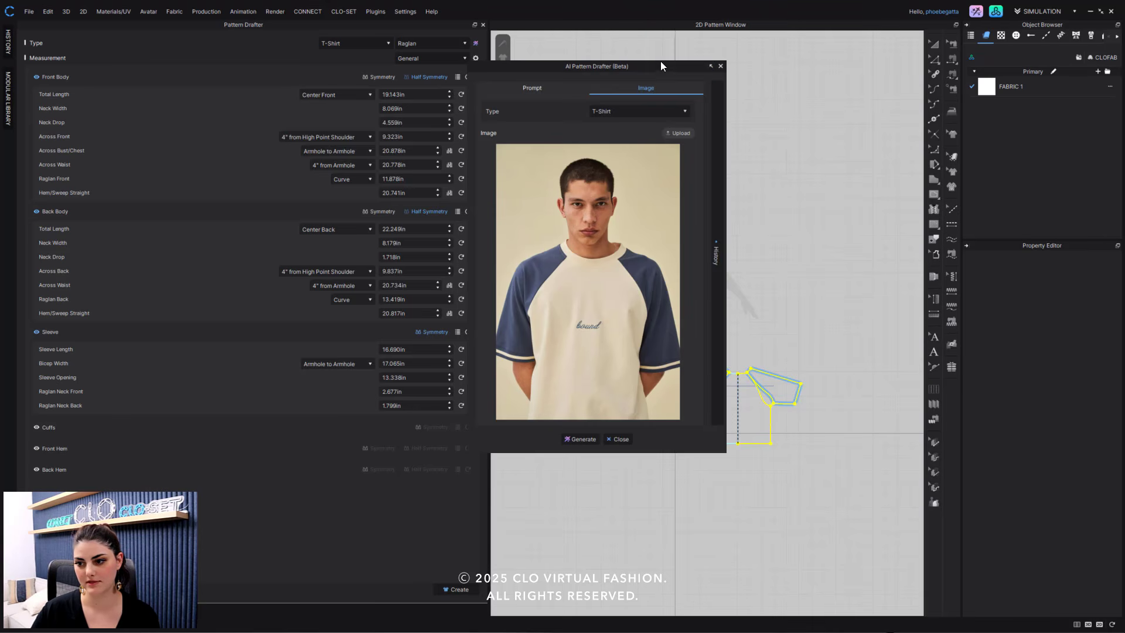
left_click_drag(659, 64, 648, 38)
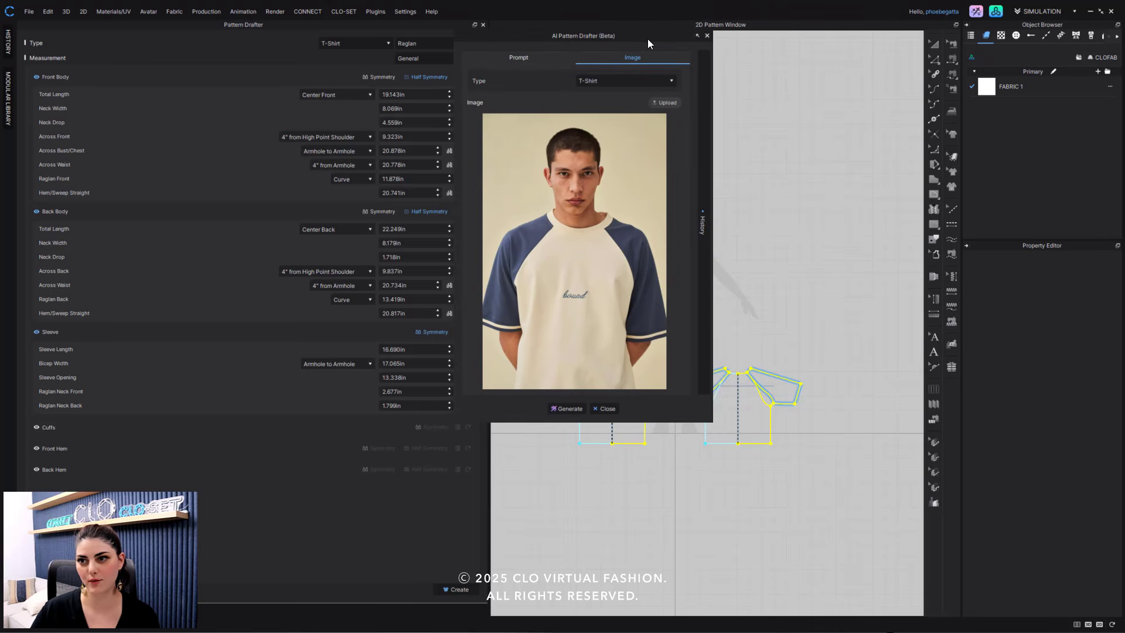
left_click(698, 36)
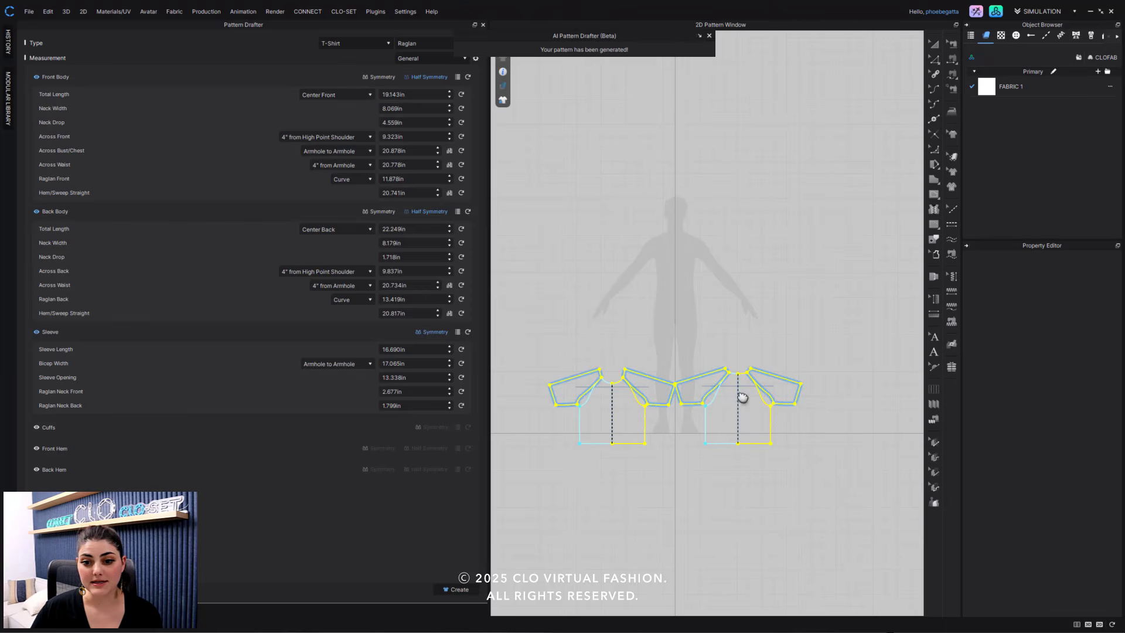
Set the sleeve's bicep width to 19.065 in.
left_click(390, 349)
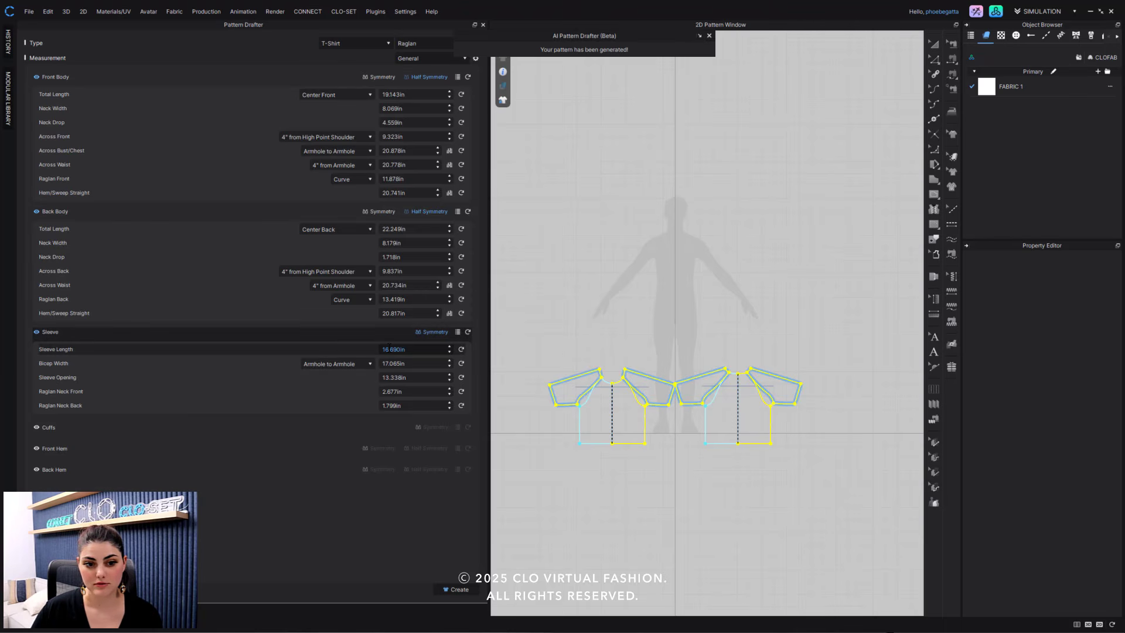
double_click(391, 364)
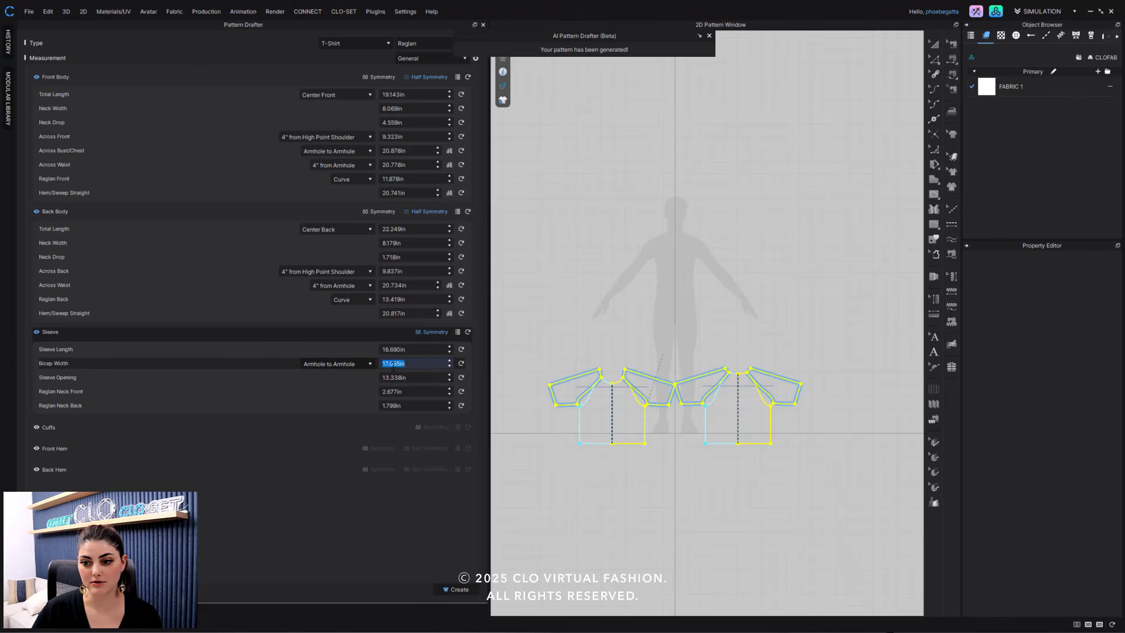
type("19.065")
key("Return")
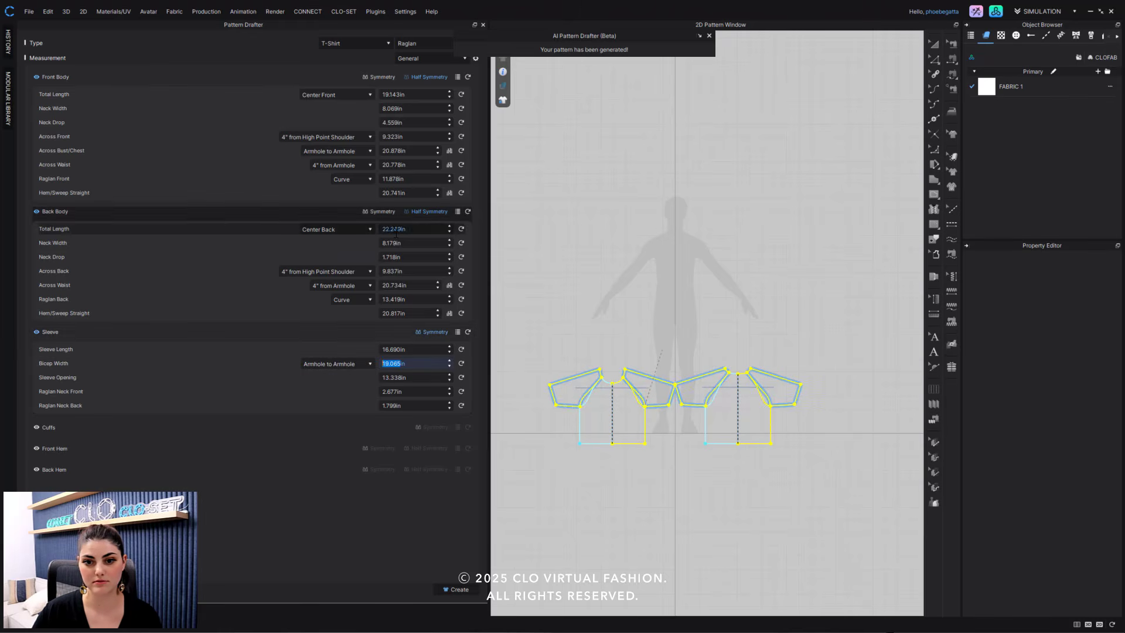
Switch the measurements to the Simple set and set the sleeve opening to 19.338 in.
left_click(412, 59)
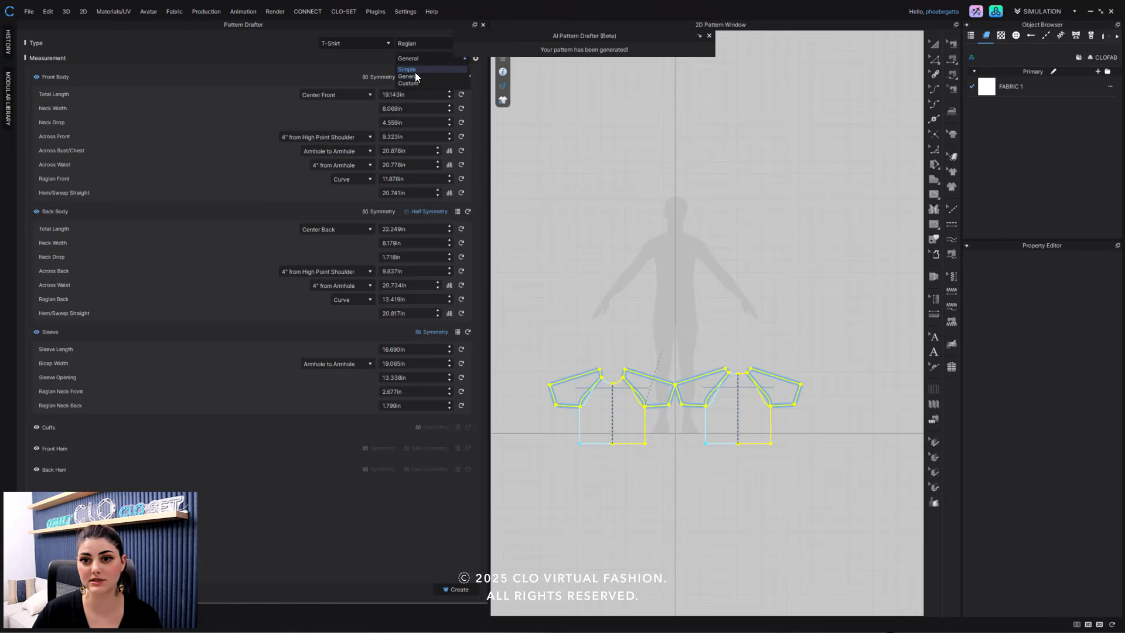
left_click(417, 69)
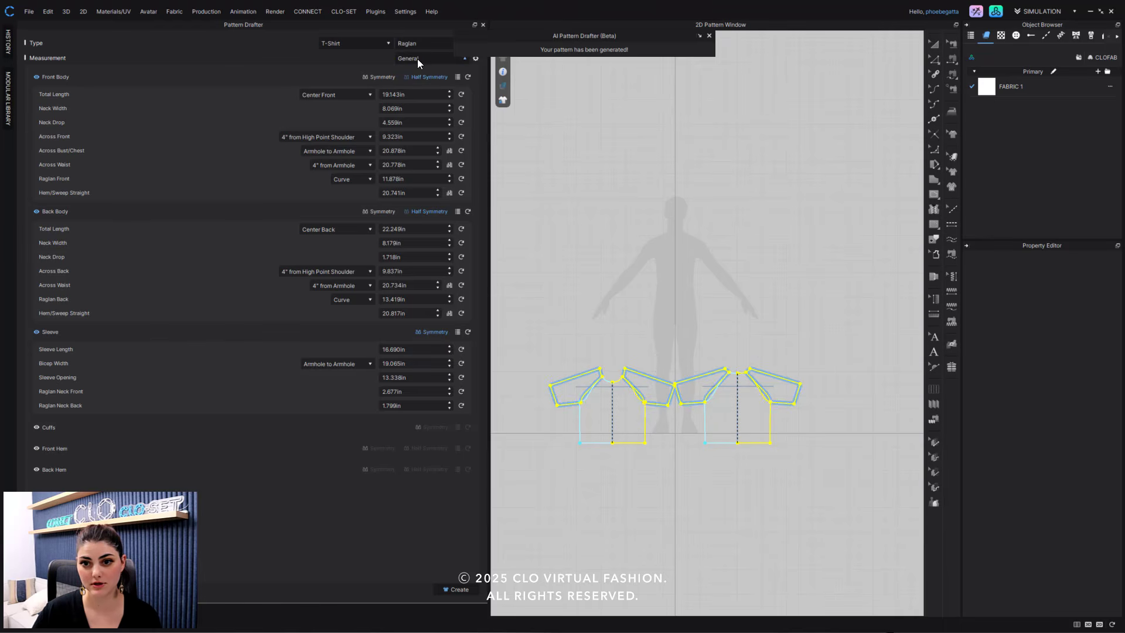
left_click(418, 59)
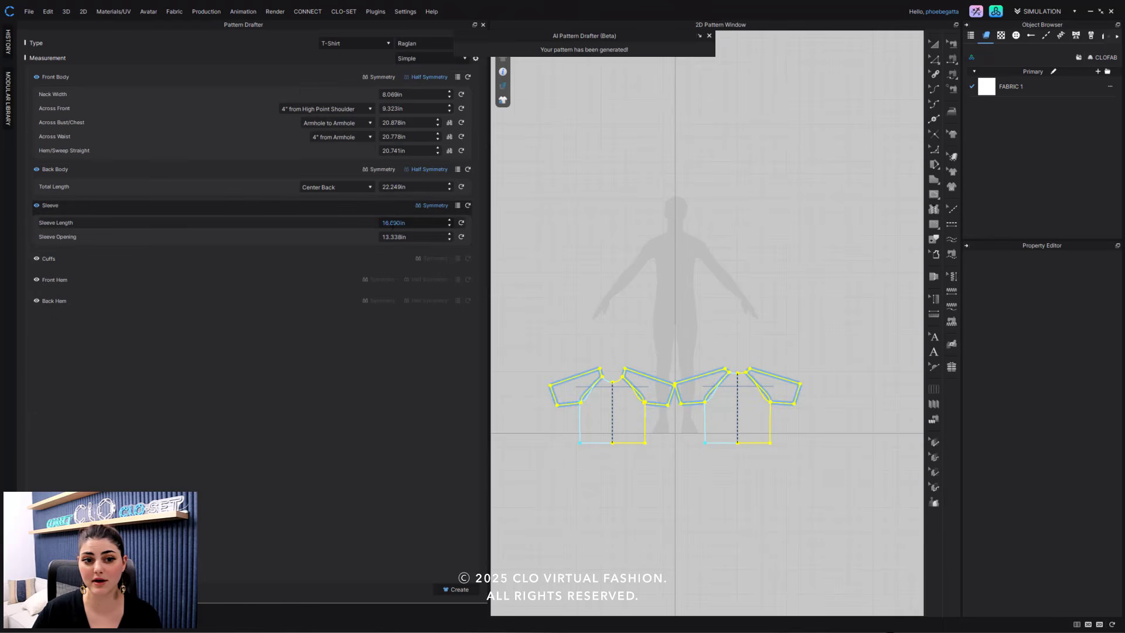
scroll(393, 236, "up", 5)
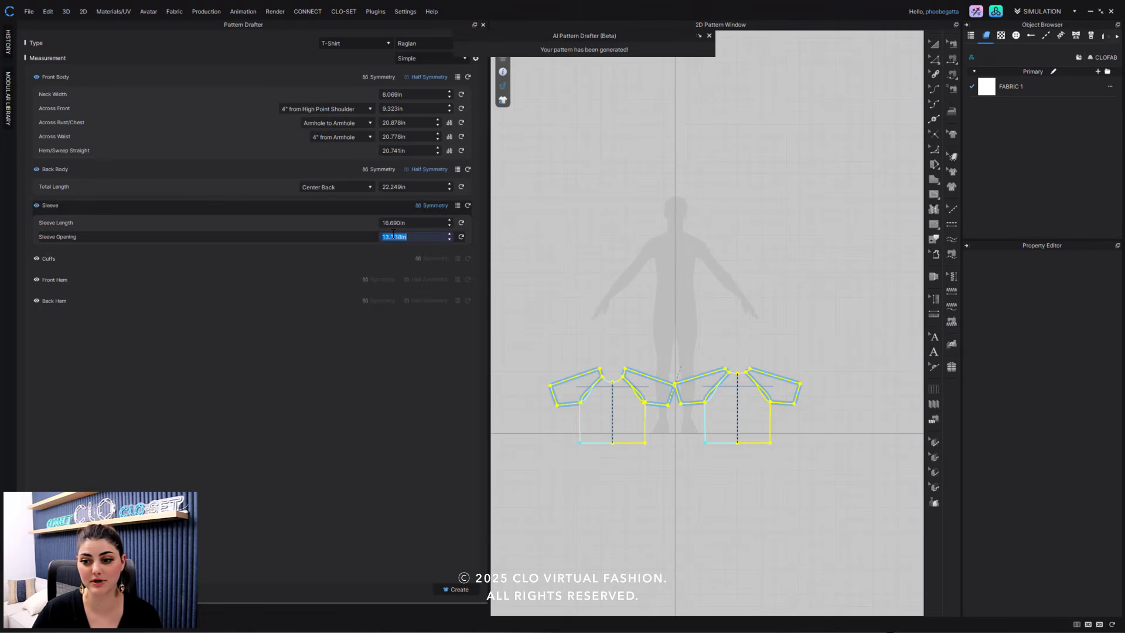
scroll(392, 236, "up", 1)
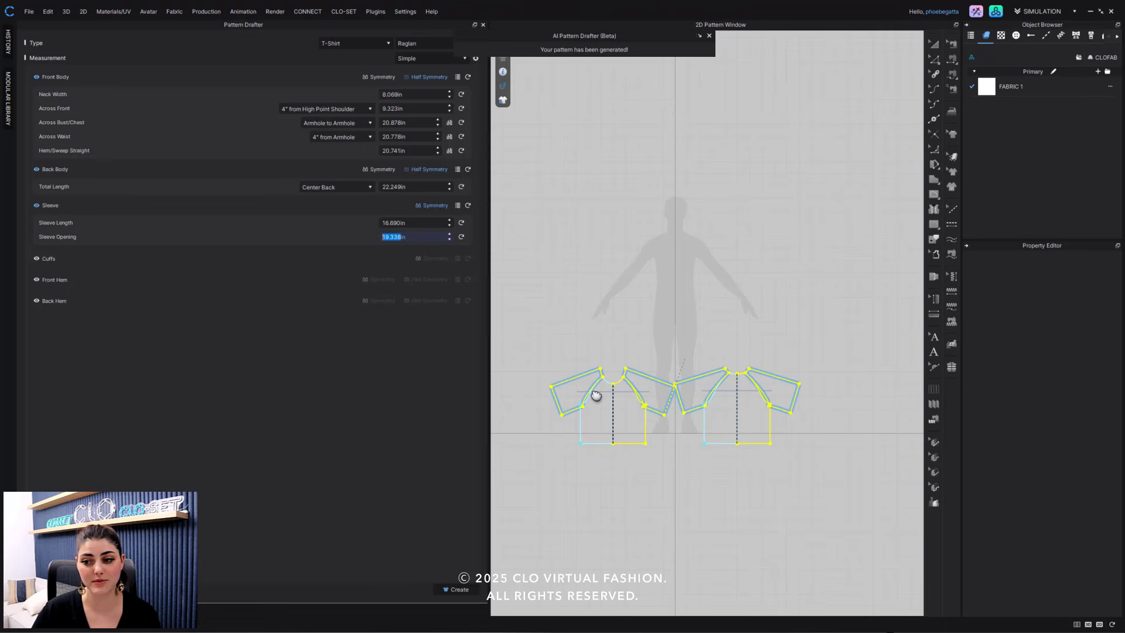
Set the front body's neck width to 10.069 in and its Hem/Sweep Straight to 21.741 in.
left_click(392, 95)
scroll(393, 94, "up", 2)
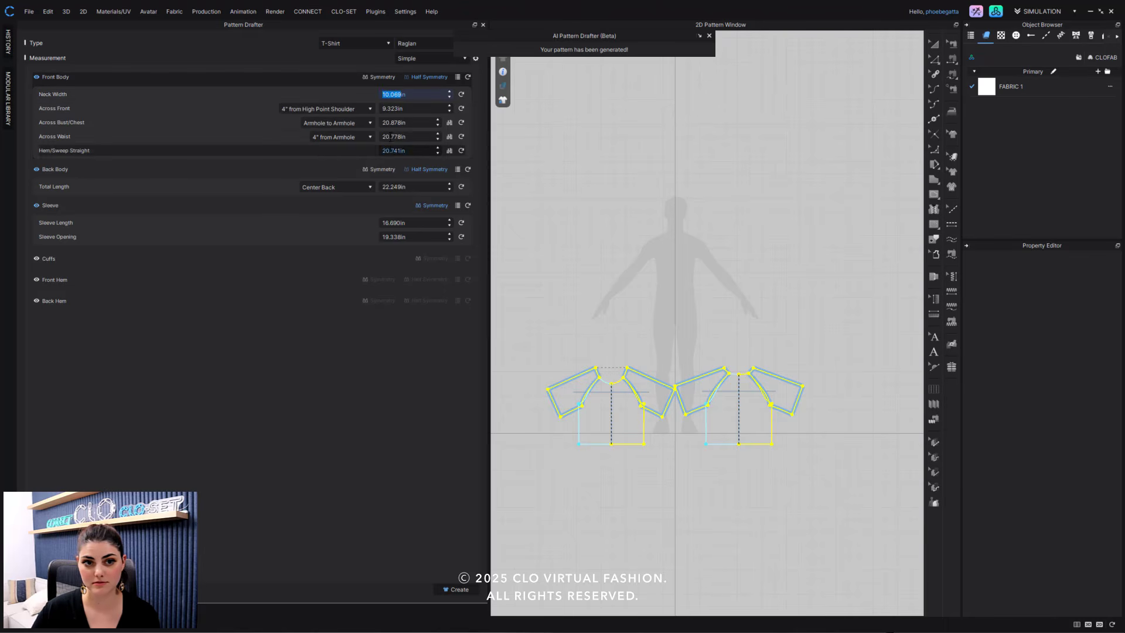
left_click(388, 151)
scroll(388, 151, "up", 1)
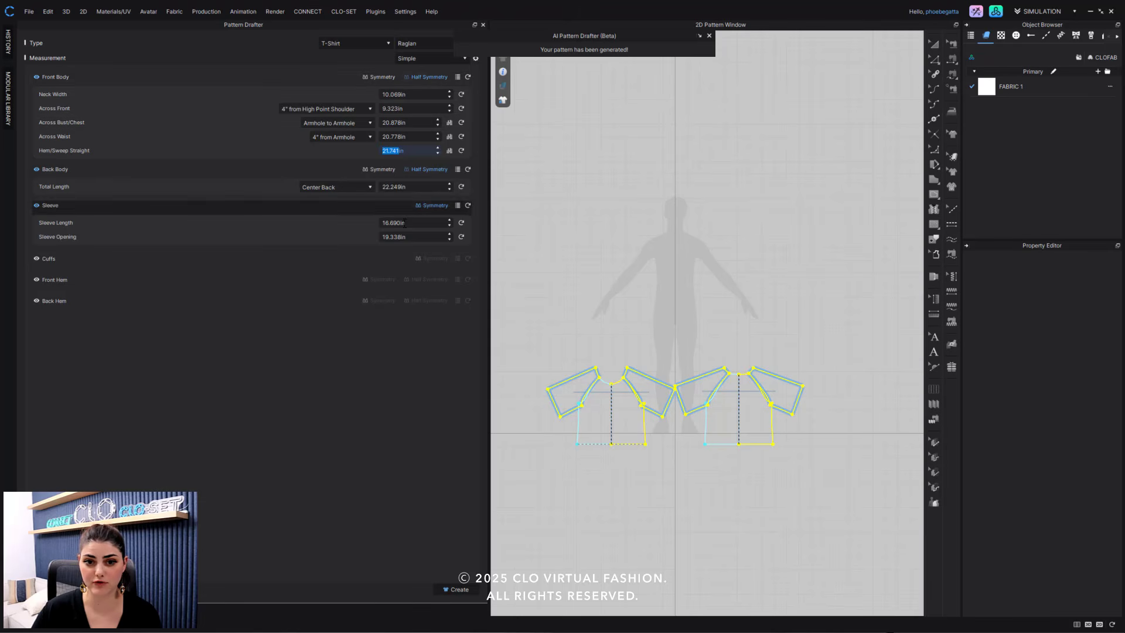
Set the back body's center back total length to 26.249 in and return the measurements to the General set.
left_click(401, 186)
scroll(401, 186, "up", 4)
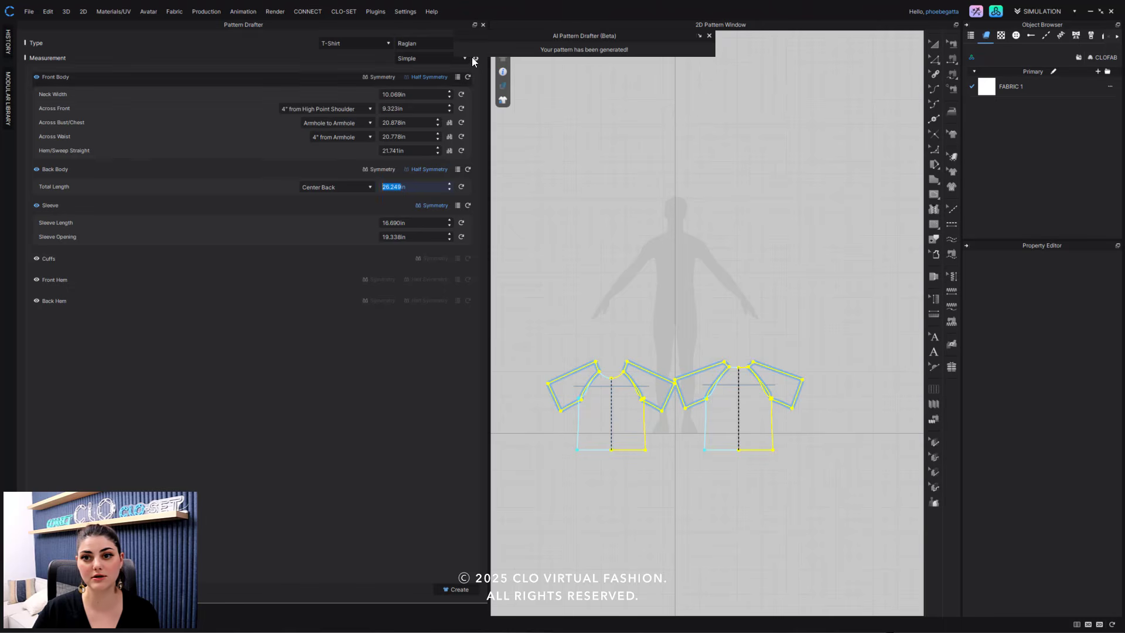
left_click(454, 60)
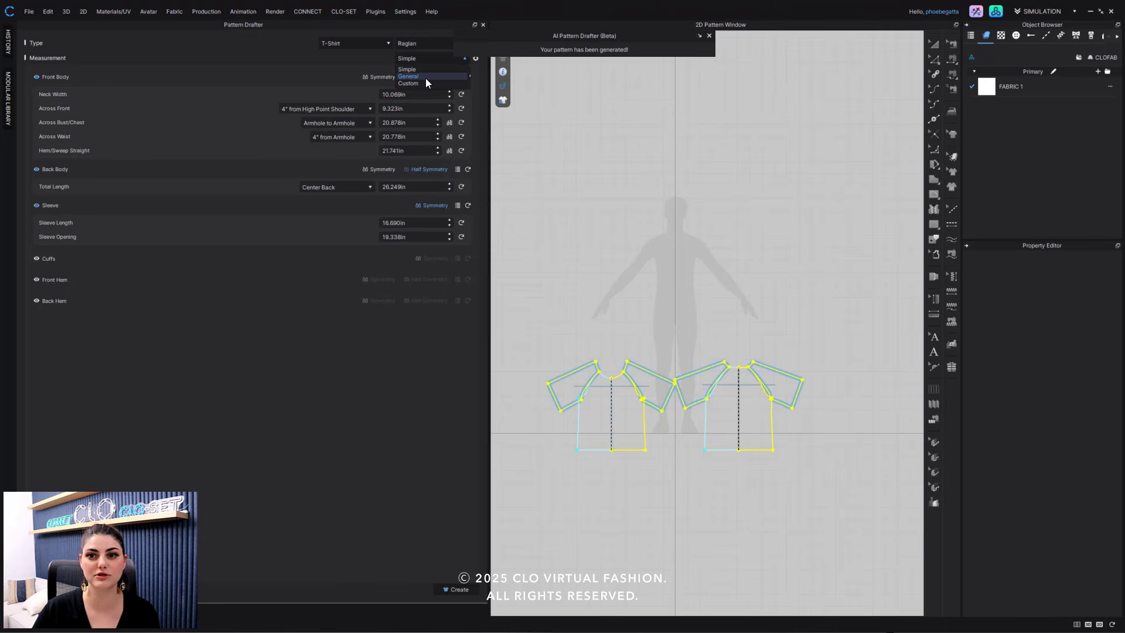
left_click(425, 78)
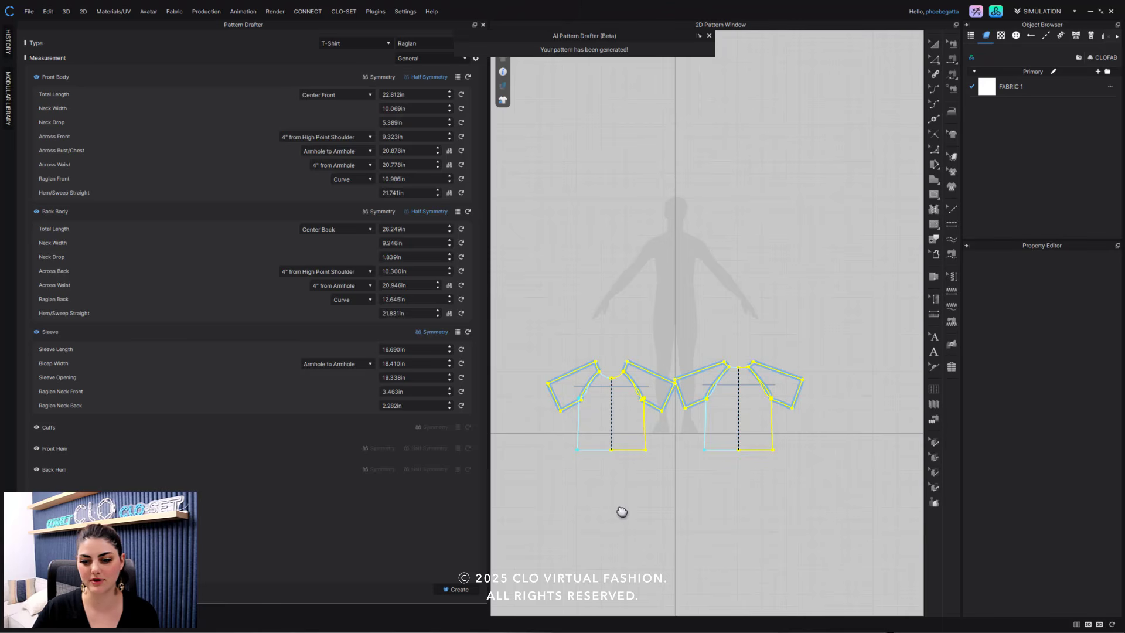
Create the raglan T-shirt from the drafted pattern and start simulating it on the avatar.
left_click(460, 589)
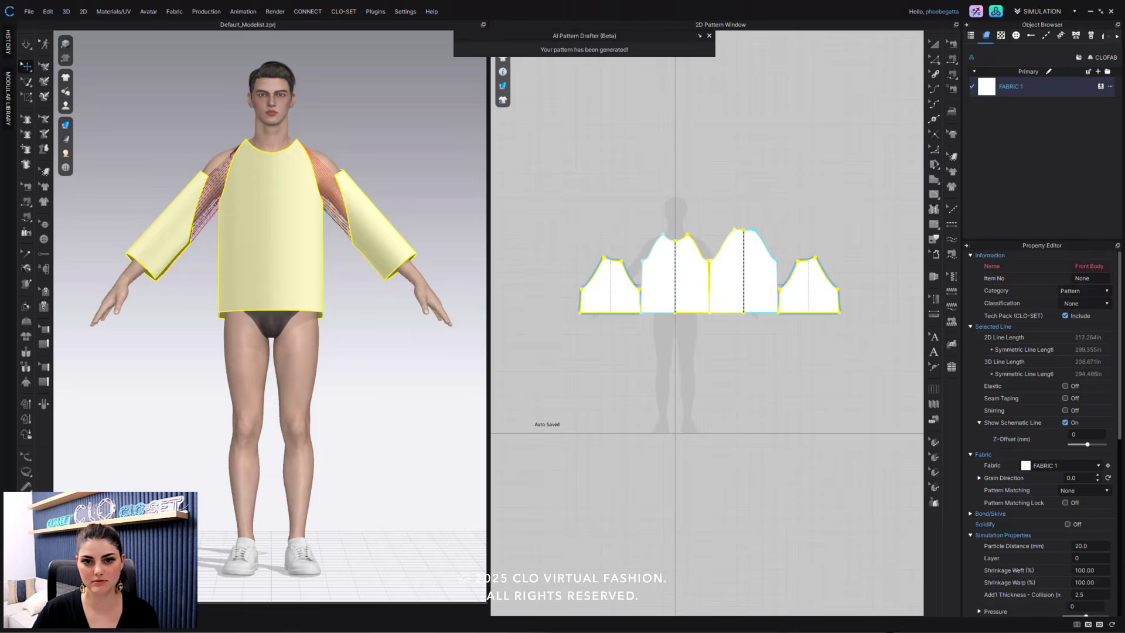
left_click(401, 334)
key("space")
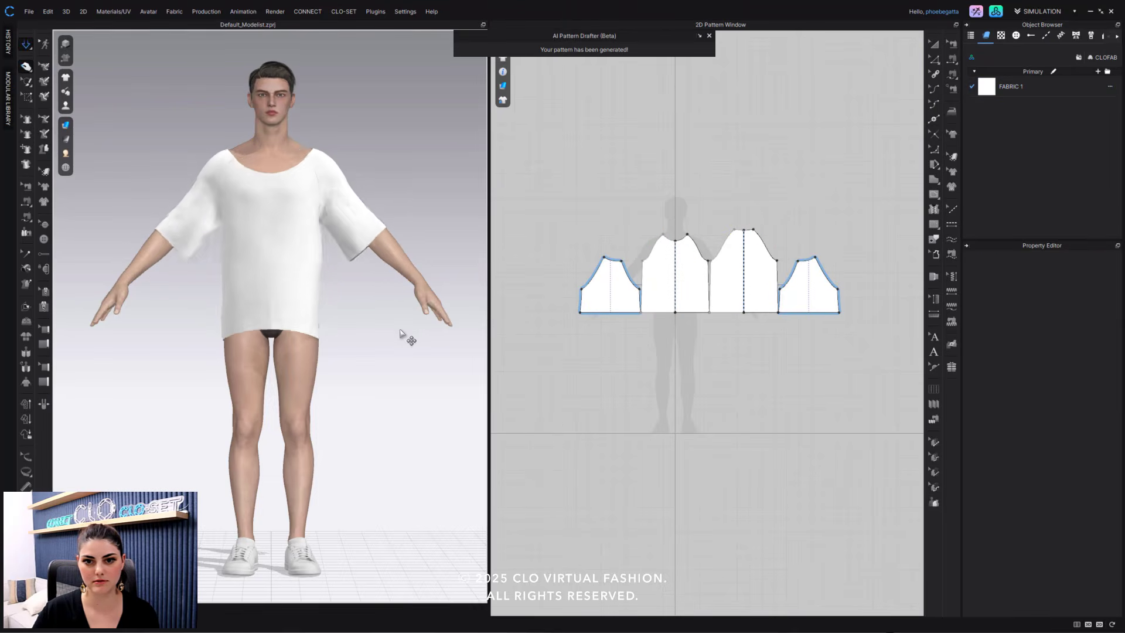
Tug both sleeves near the shoulders to settle the shirt on the avatar during simulation, and stop the simulation.
left_click(227, 157)
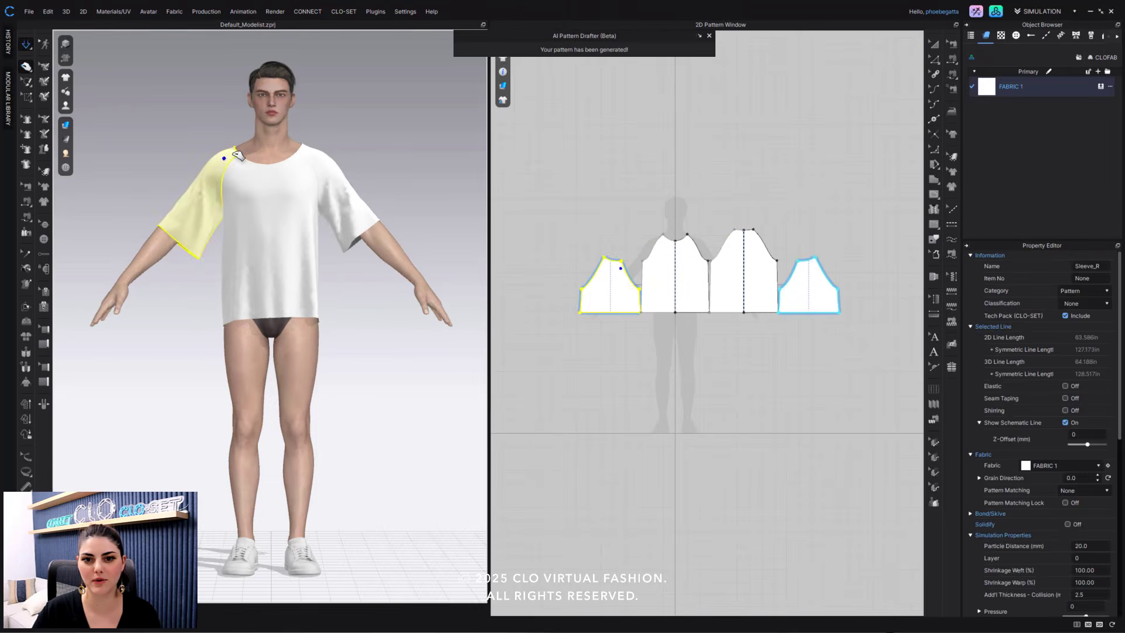
left_click(337, 170)
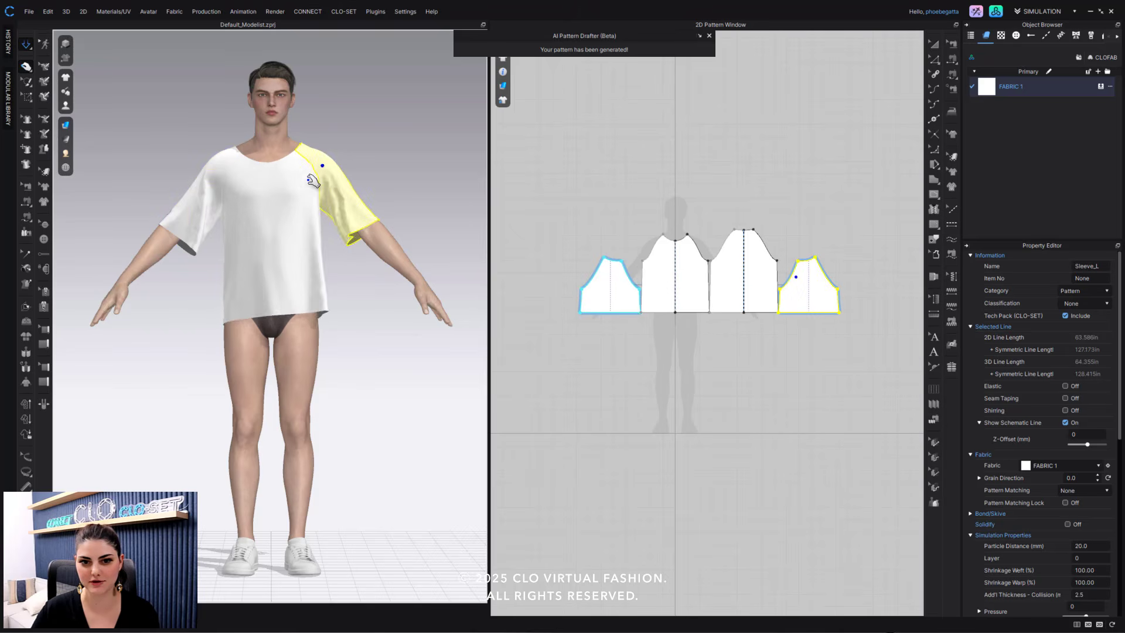
left_click(215, 163)
left_click(386, 136)
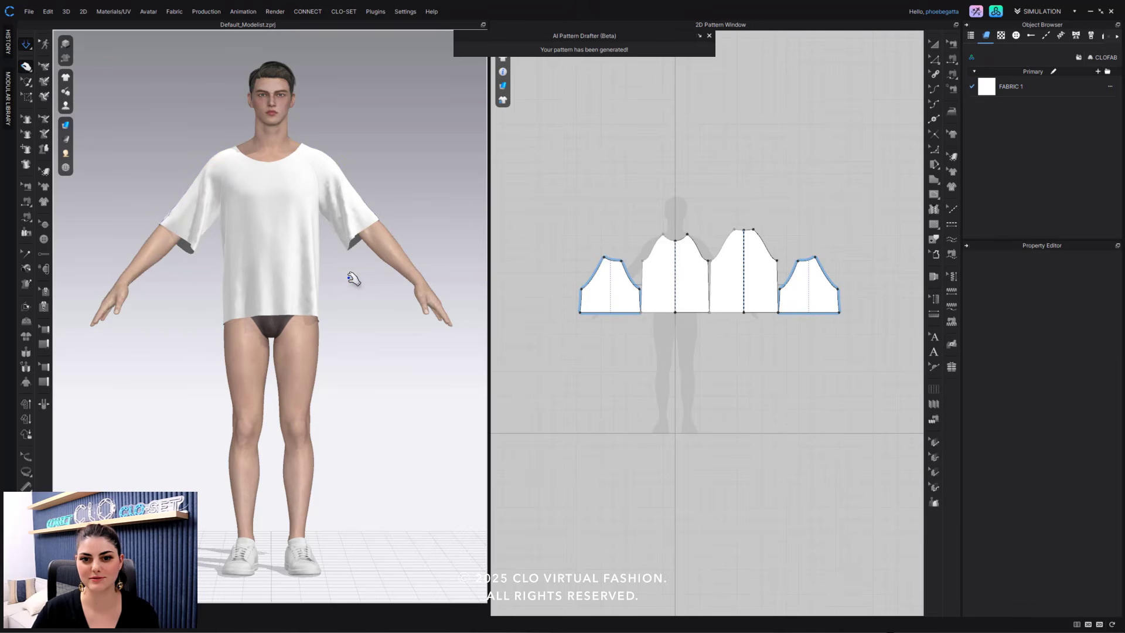
key("space")
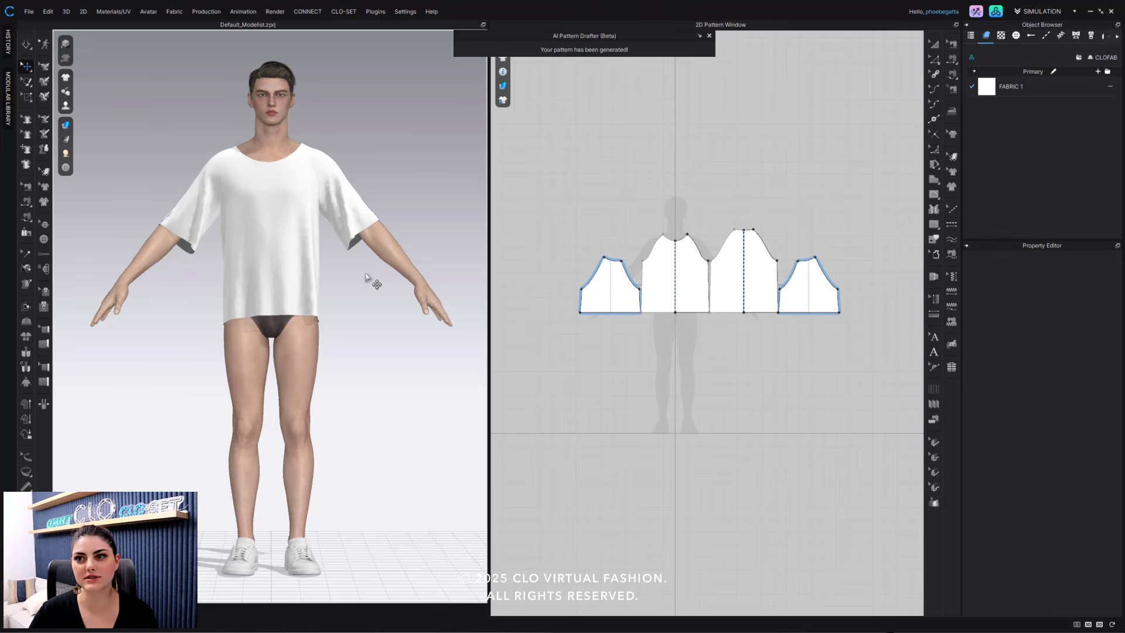
Check the shirt against the reference image, close the AI Pattern Drafter, and open the AI Render Enhancer in AI Studio.
left_click(700, 36)
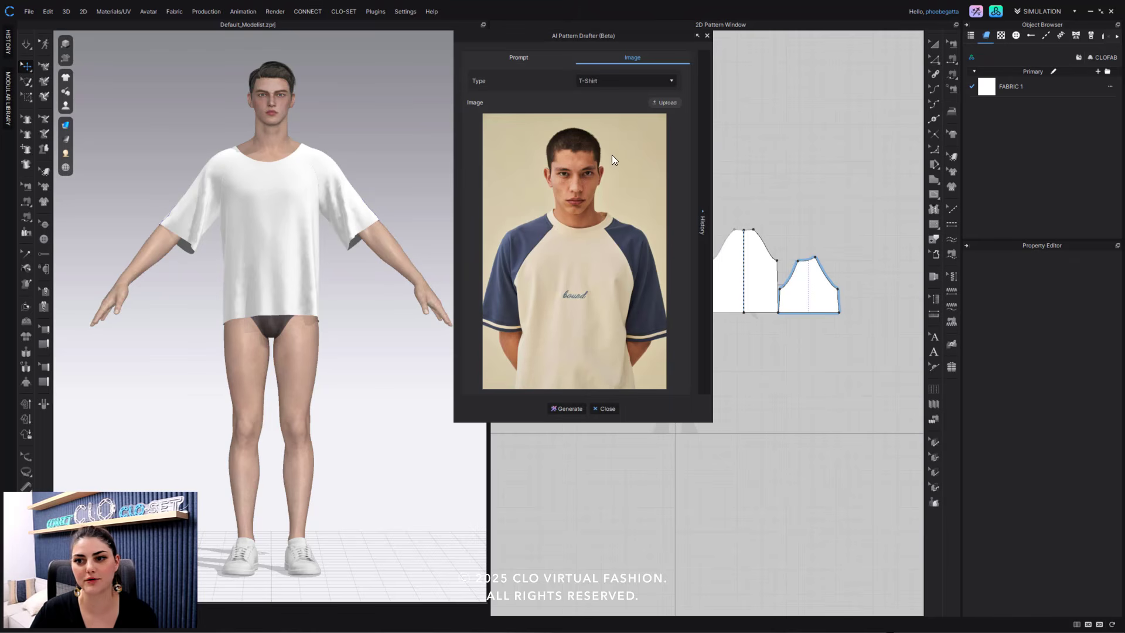
left_click(708, 36)
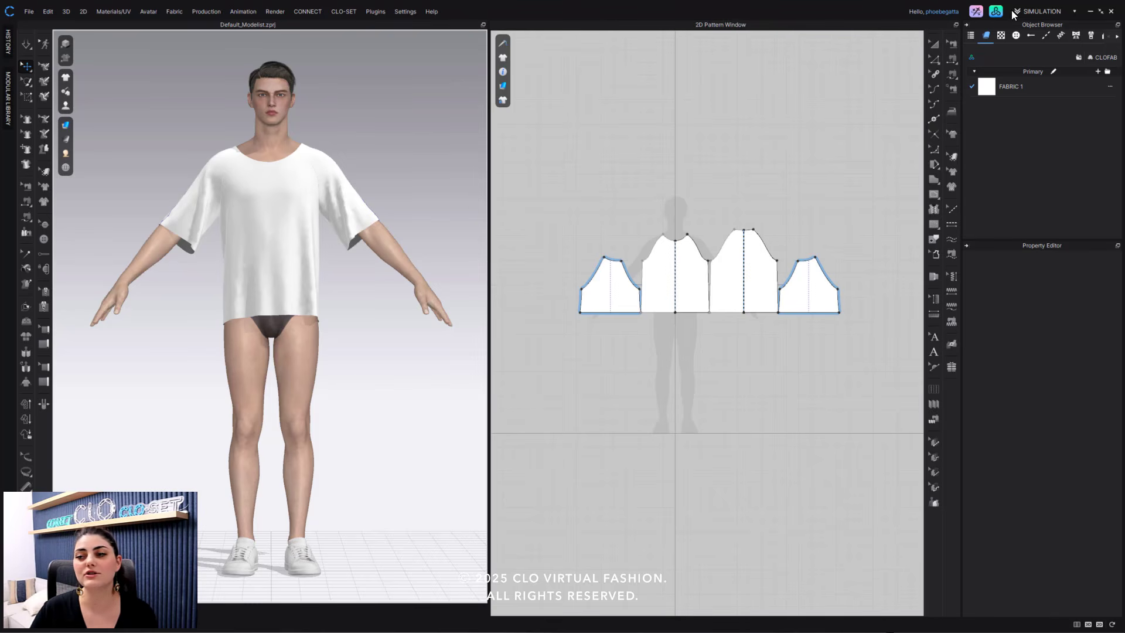
left_click(975, 11)
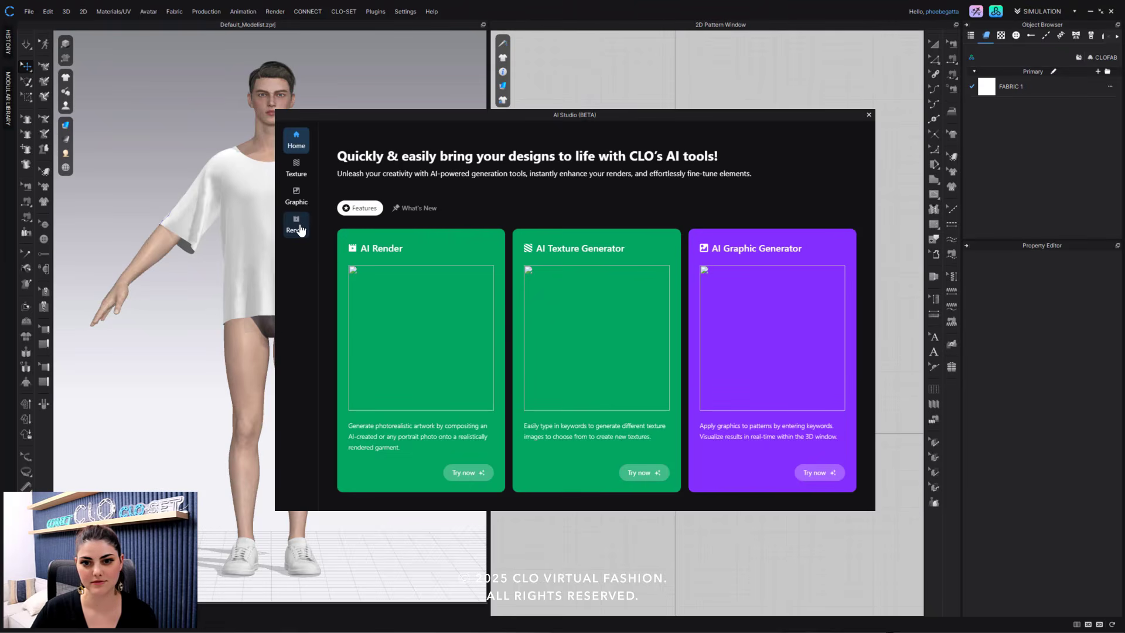
left_click(300, 225)
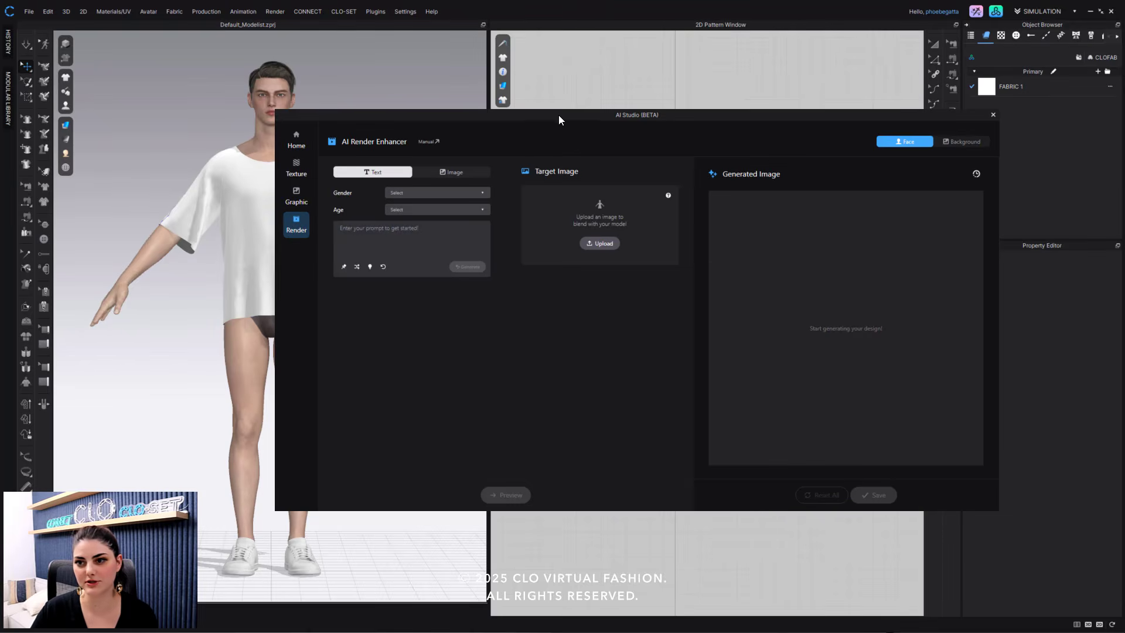
left_click_drag(557, 116, 435, 61)
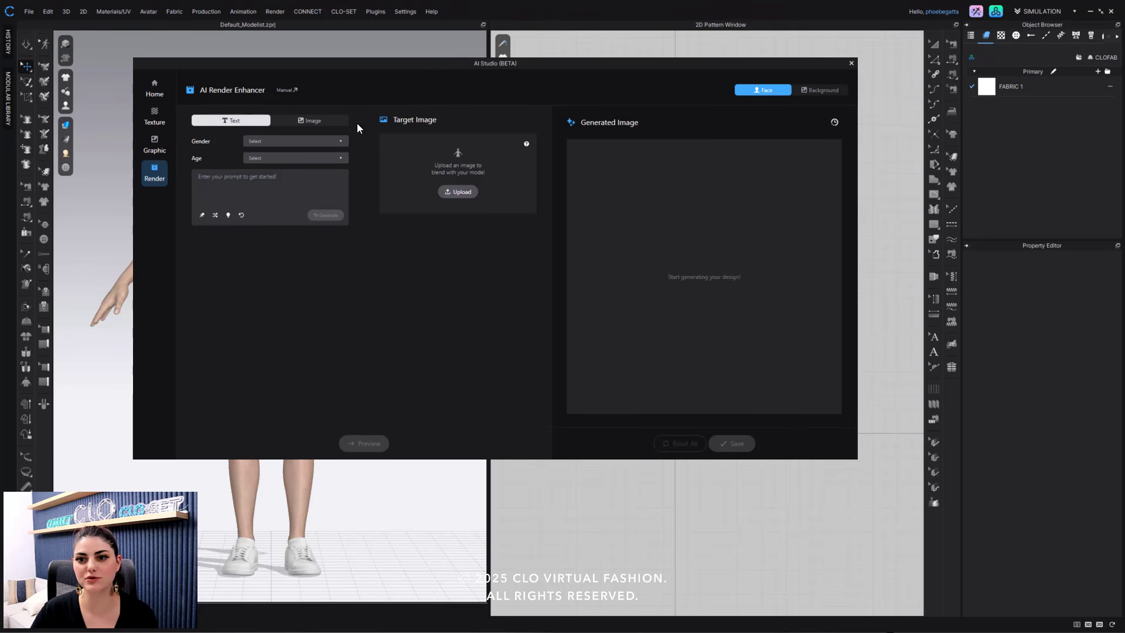
Upload the ShoulderPad image from the AI Studio folder as the target image.
left_click(475, 199)
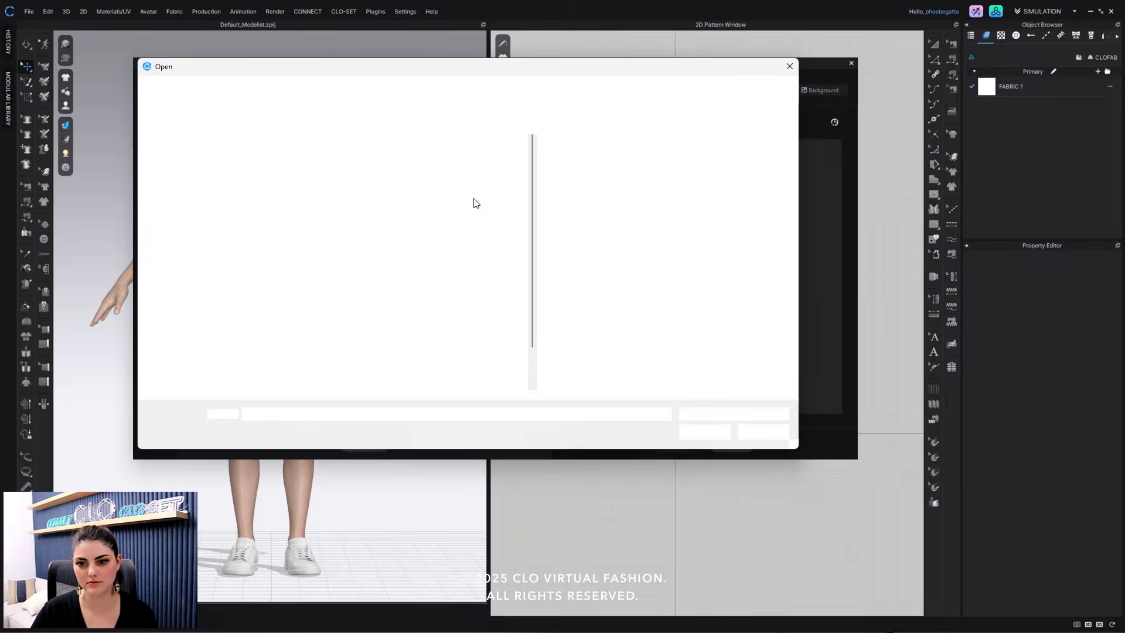
left_click(484, 345)
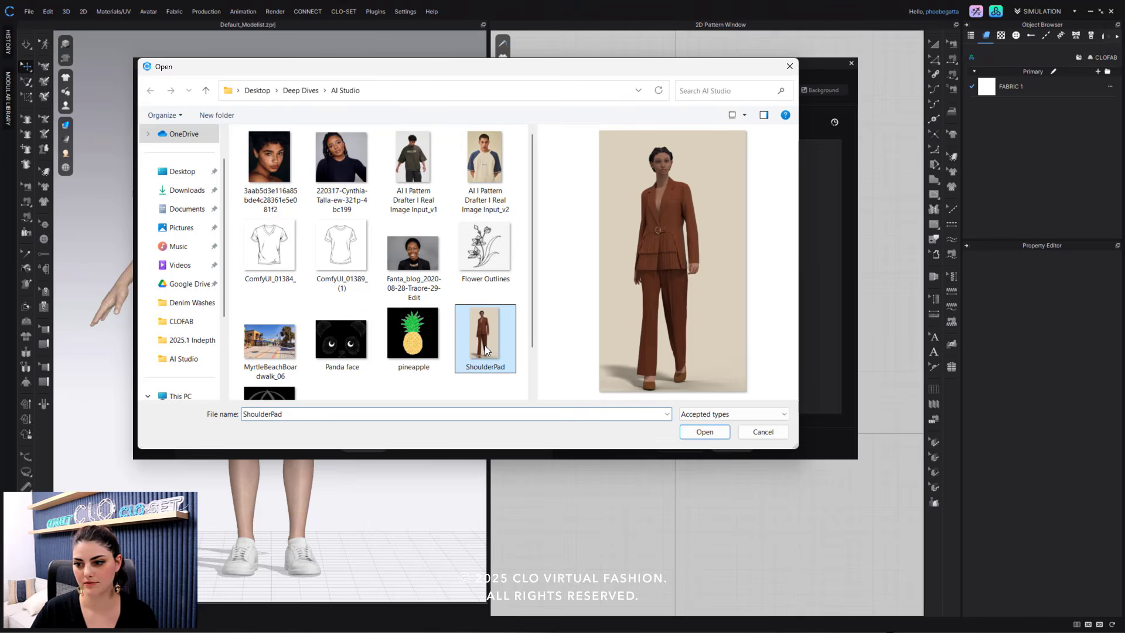
left_click(710, 434)
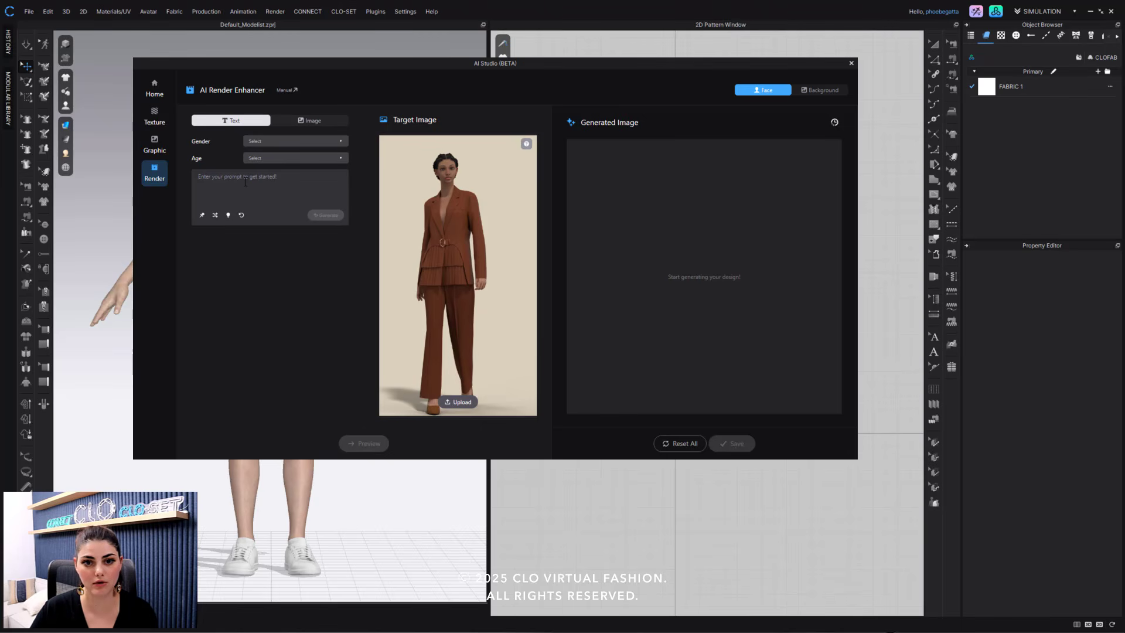
Cycle through random text prompts for the replacement face in the AI Render Enhancer.
left_click(215, 216)
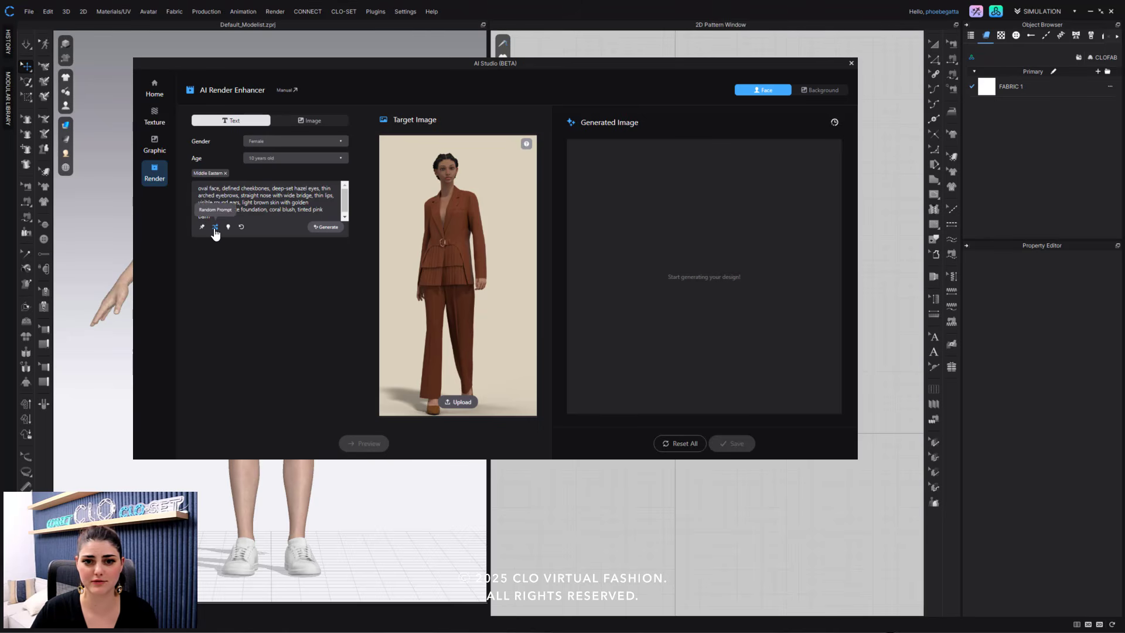
left_click(218, 227)
left_click(217, 227)
left_click(217, 228)
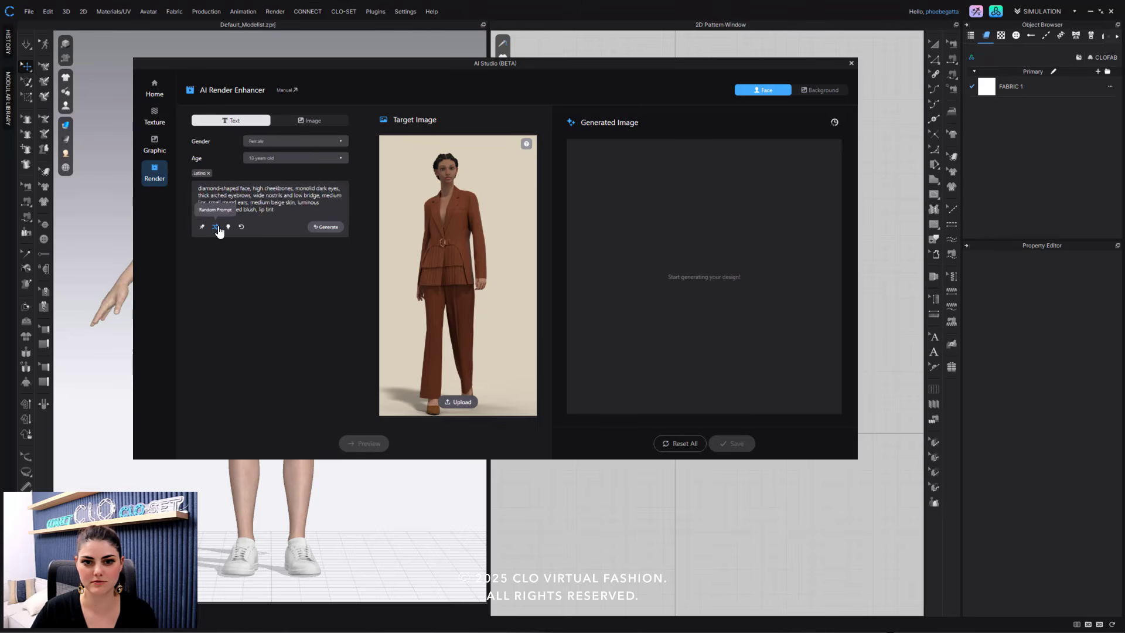
left_click(217, 227)
left_click(217, 228)
left_click(217, 229)
left_click(216, 228)
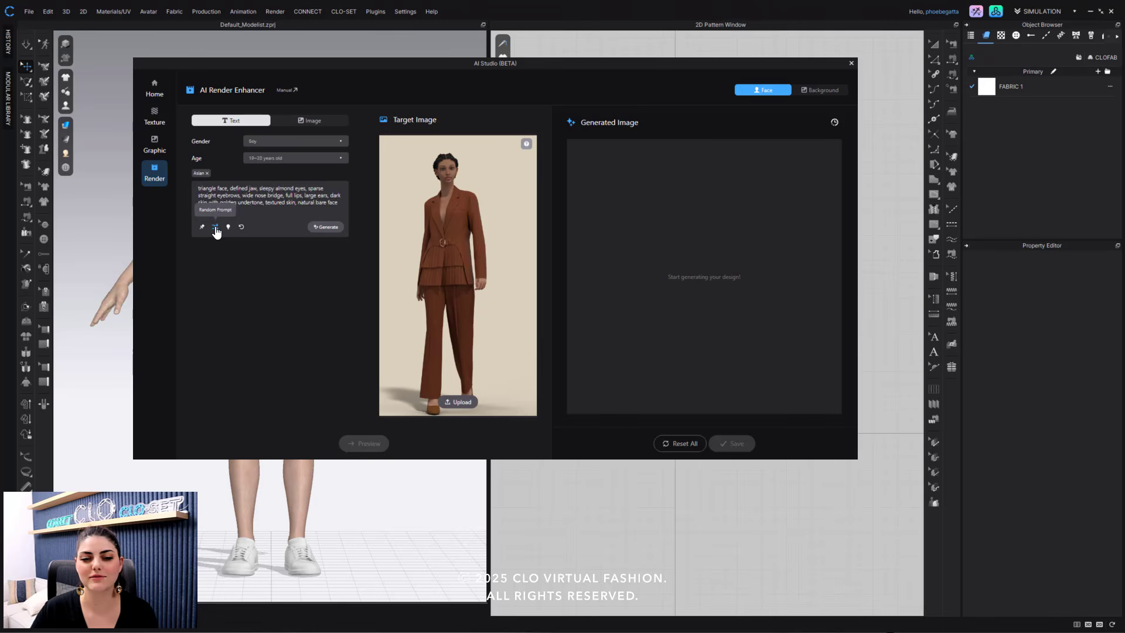
Keep randomizing the face prompt until it describes a female African face with deep brown skin.
left_click(216, 228)
left_click(216, 228)
left_click(216, 228)
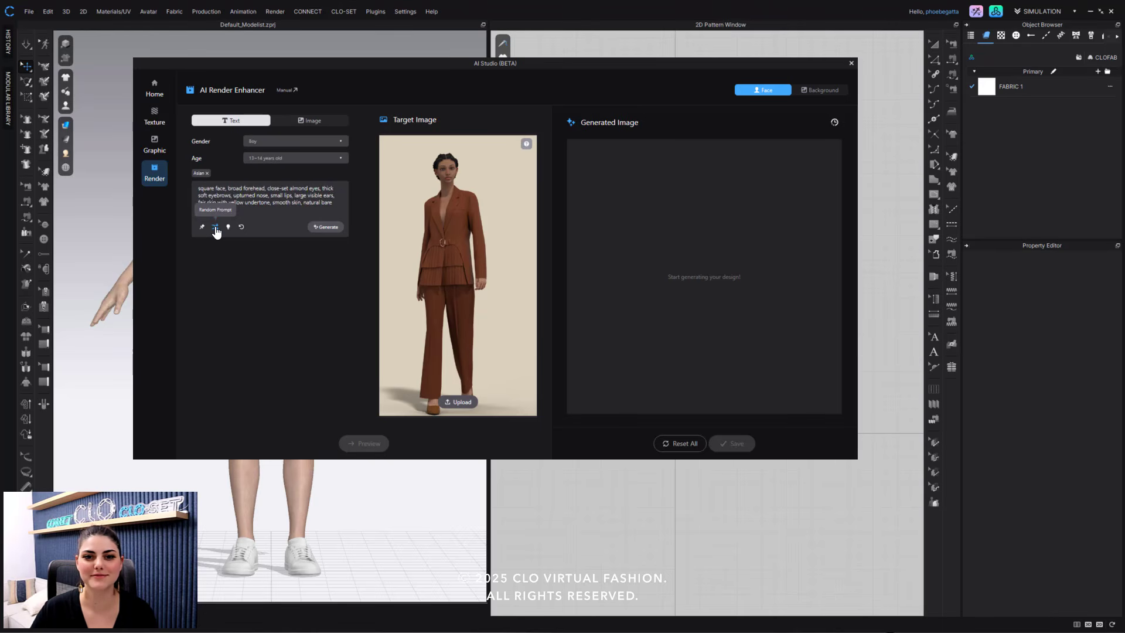
left_click(216, 228)
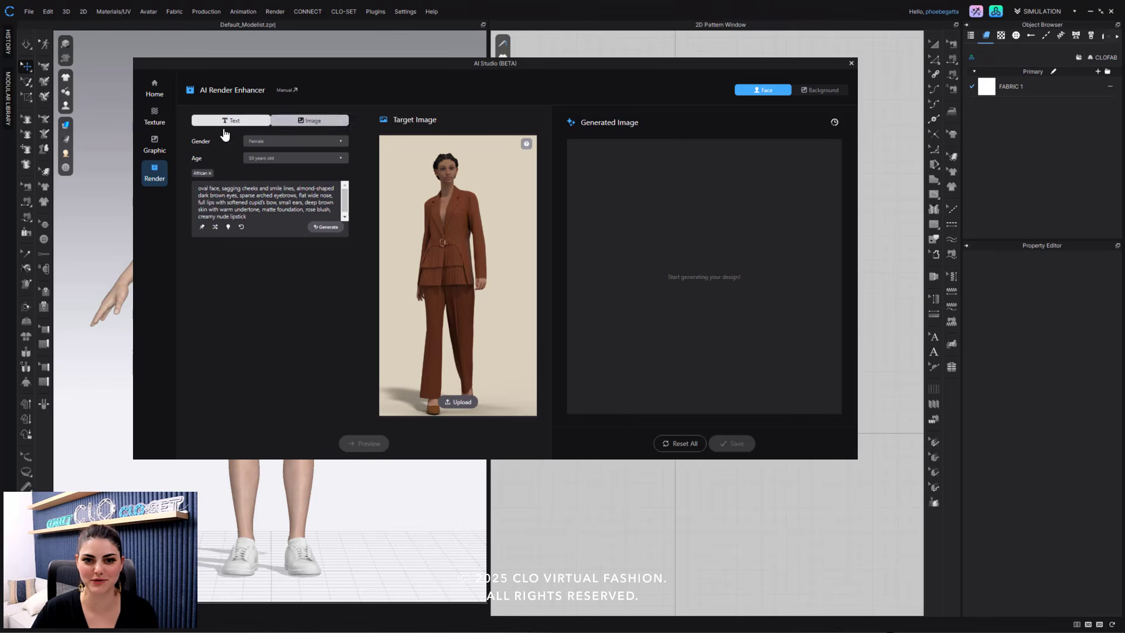
Set the age to 30 years old, generate the face, and preview it on the target image.
left_click(322, 162)
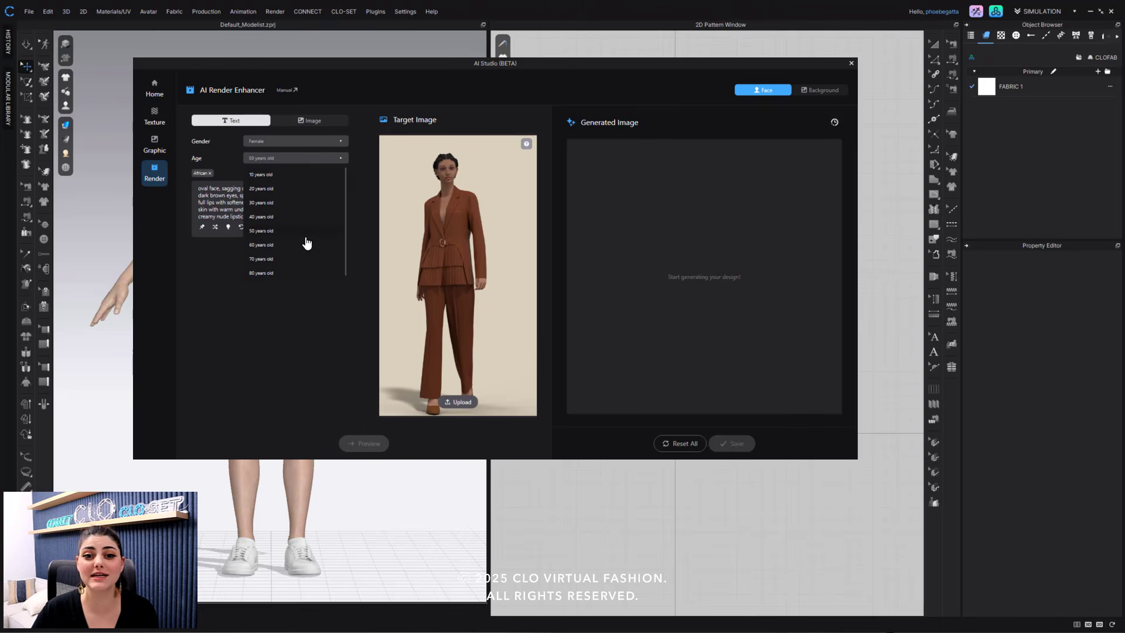
left_click(292, 203)
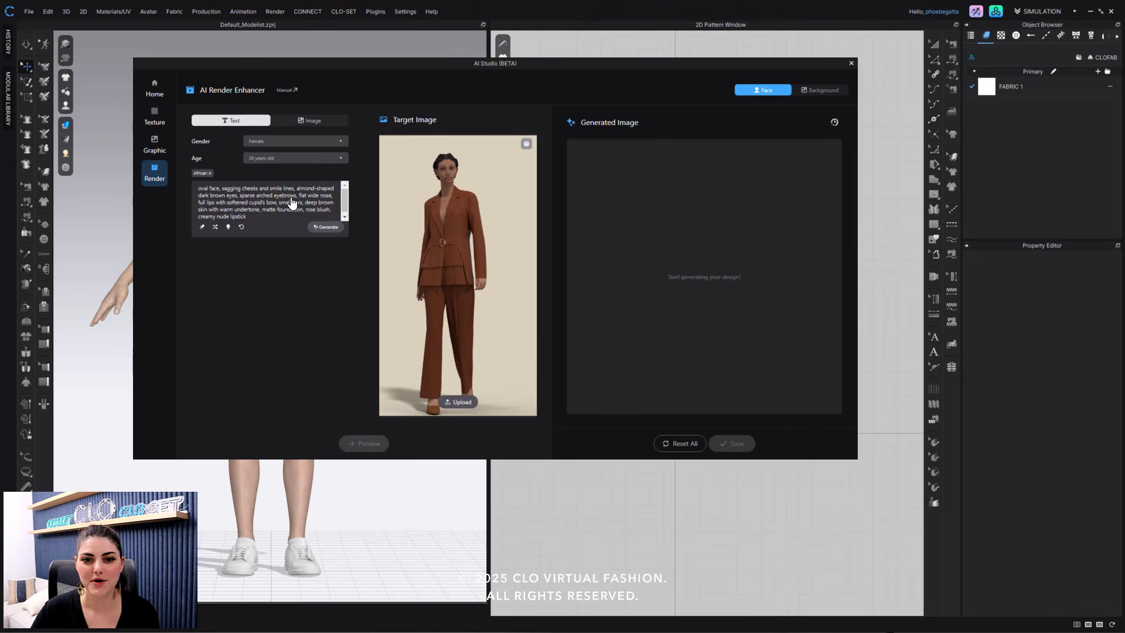
left_click(324, 227)
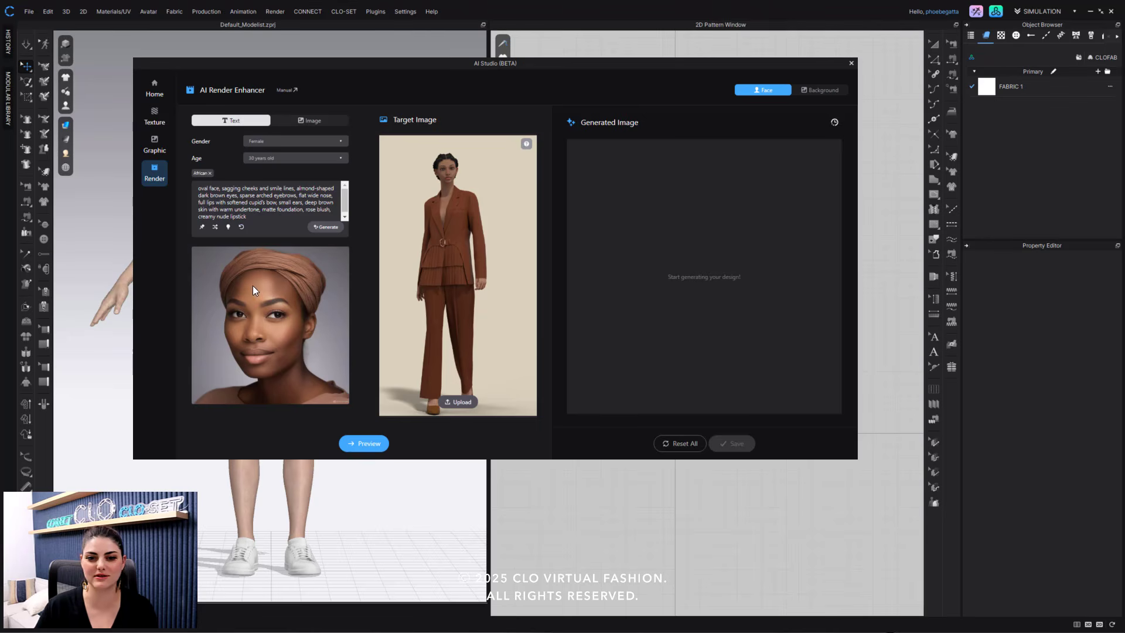
left_click(375, 446)
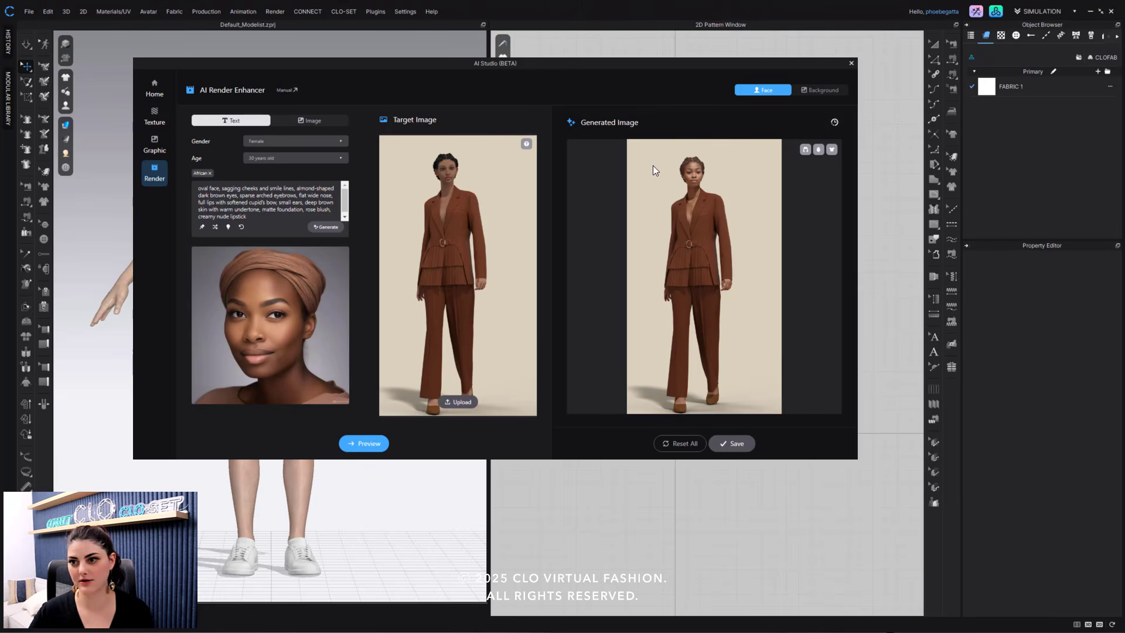
Try the refinement options on the generated image and apply Refine Garment at maximum strength.
left_click(806, 152)
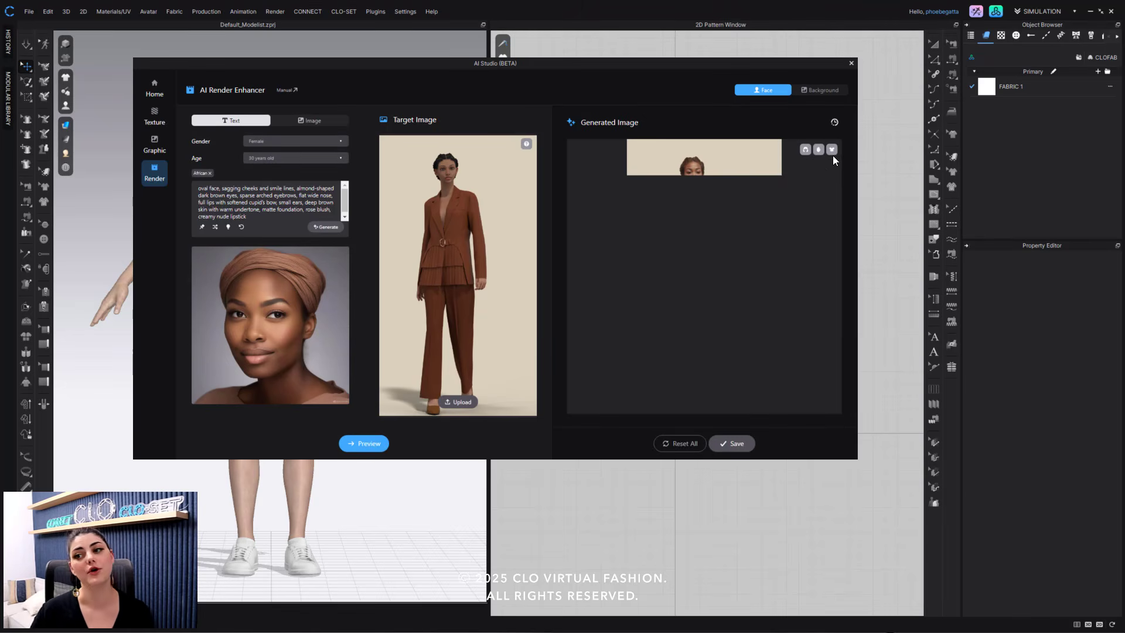
left_click(832, 150)
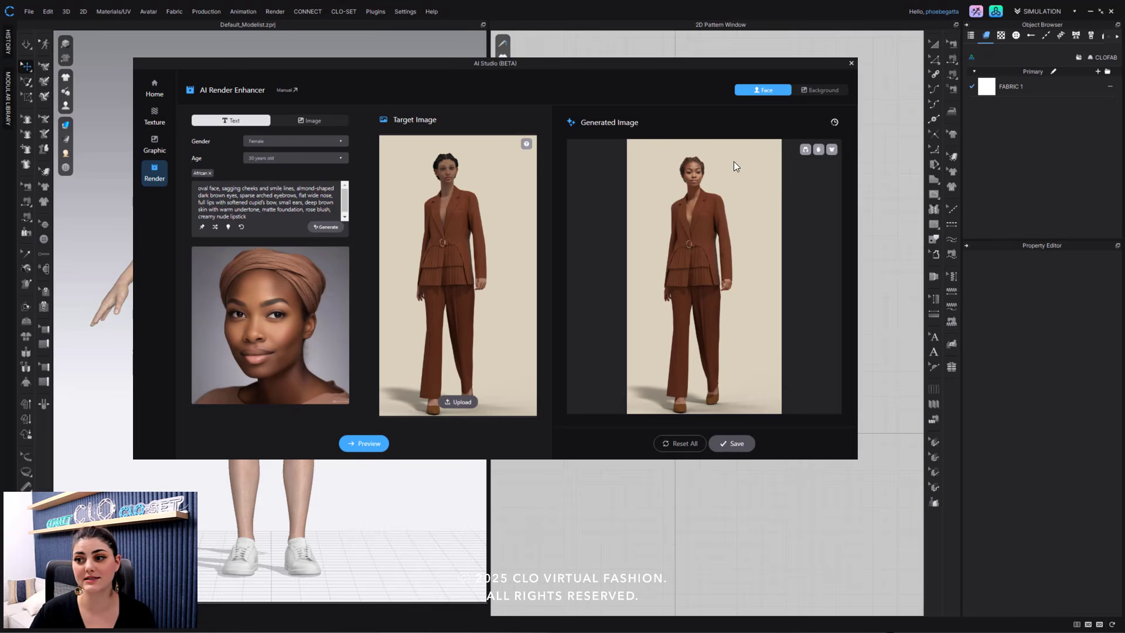
left_click(819, 150)
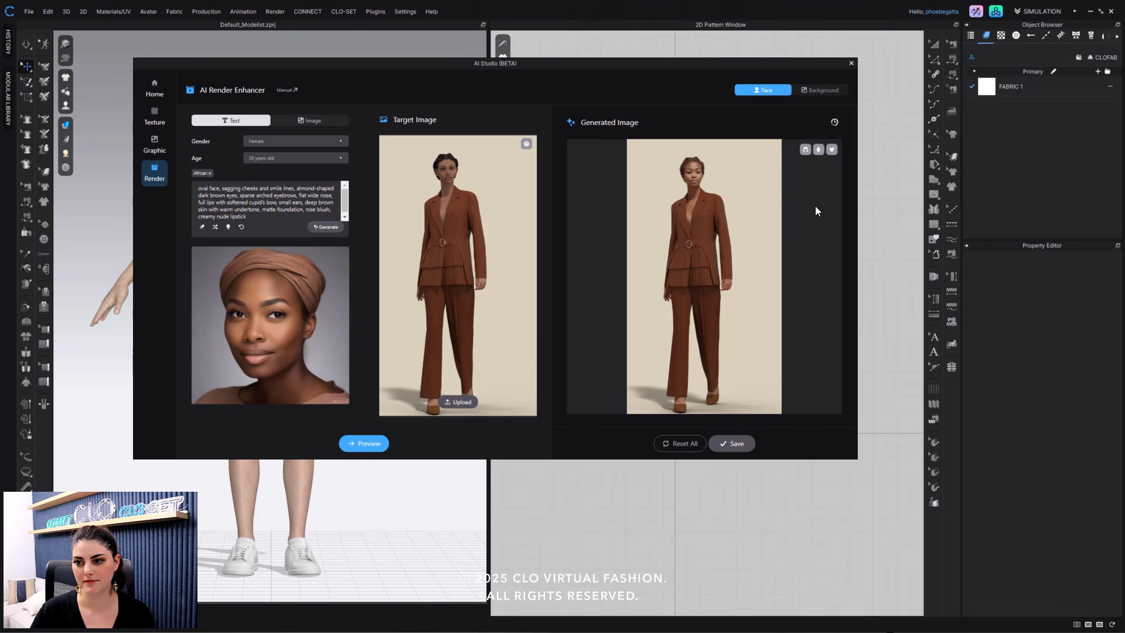
left_click(833, 151)
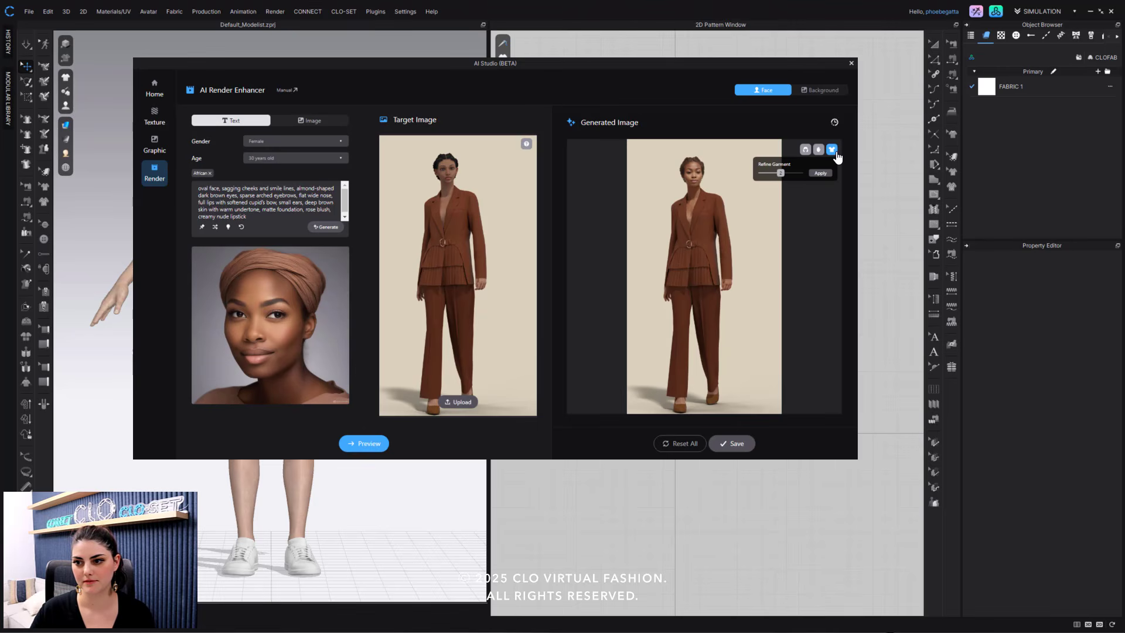
left_click(786, 173)
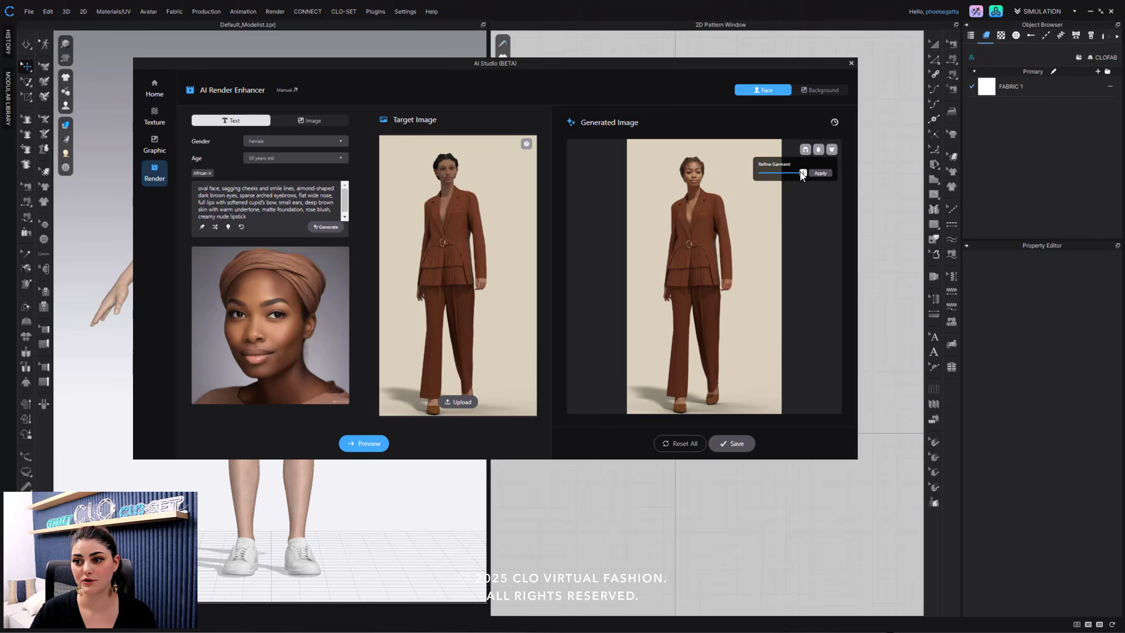
left_click(826, 174)
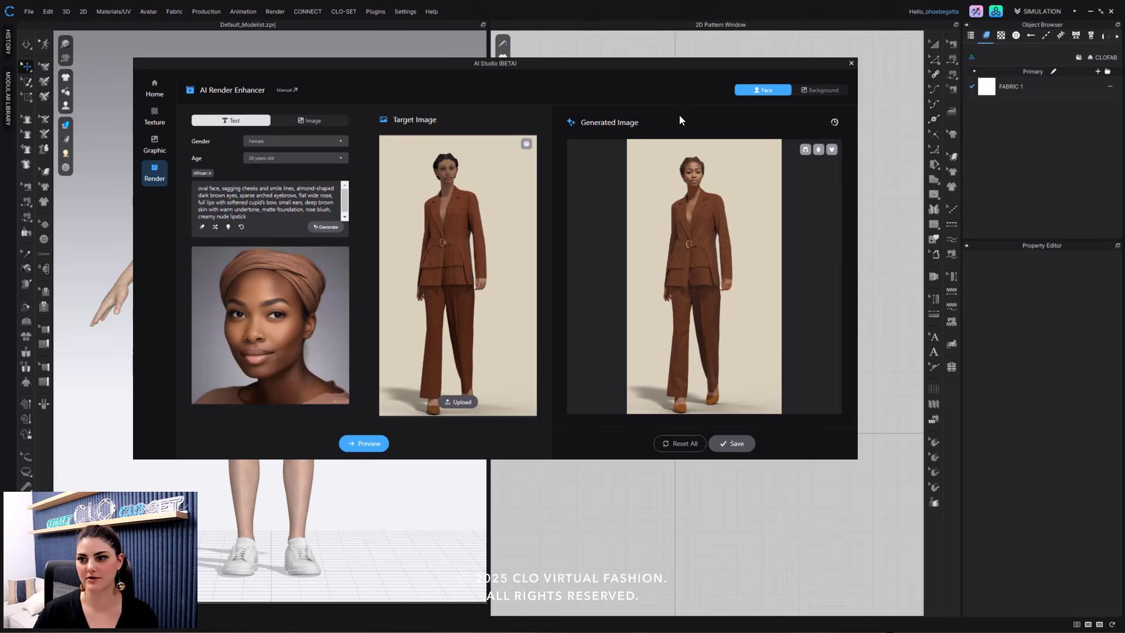
Switch the enhancer to Background mode and save the generated image as a PNG named AI FACE in the AI Studio folder.
left_click(823, 91)
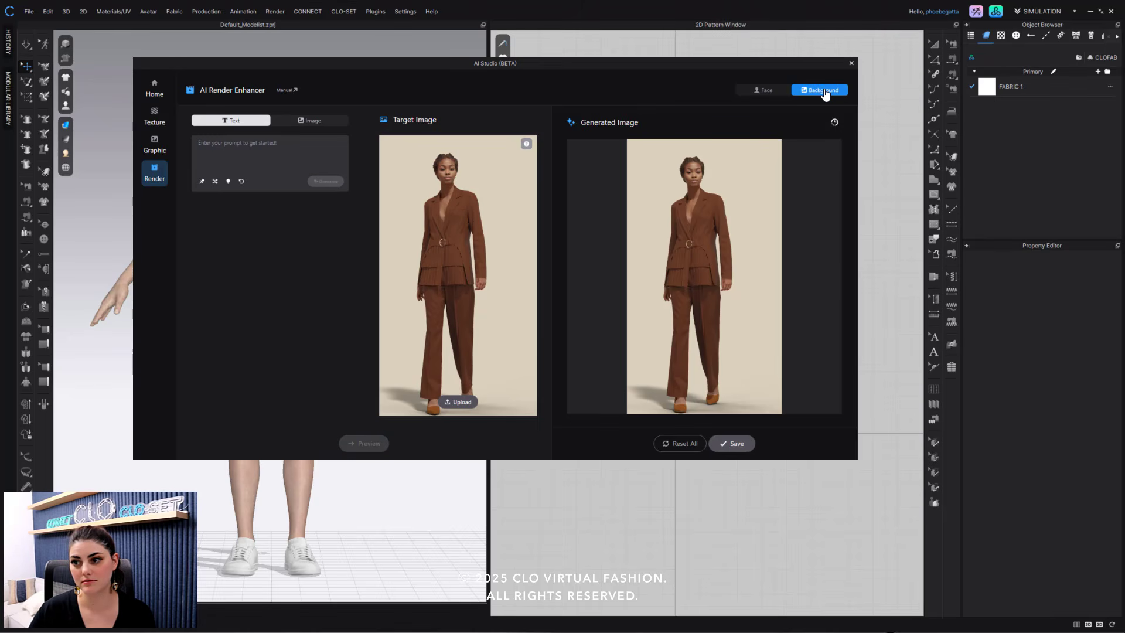
left_click(730, 447)
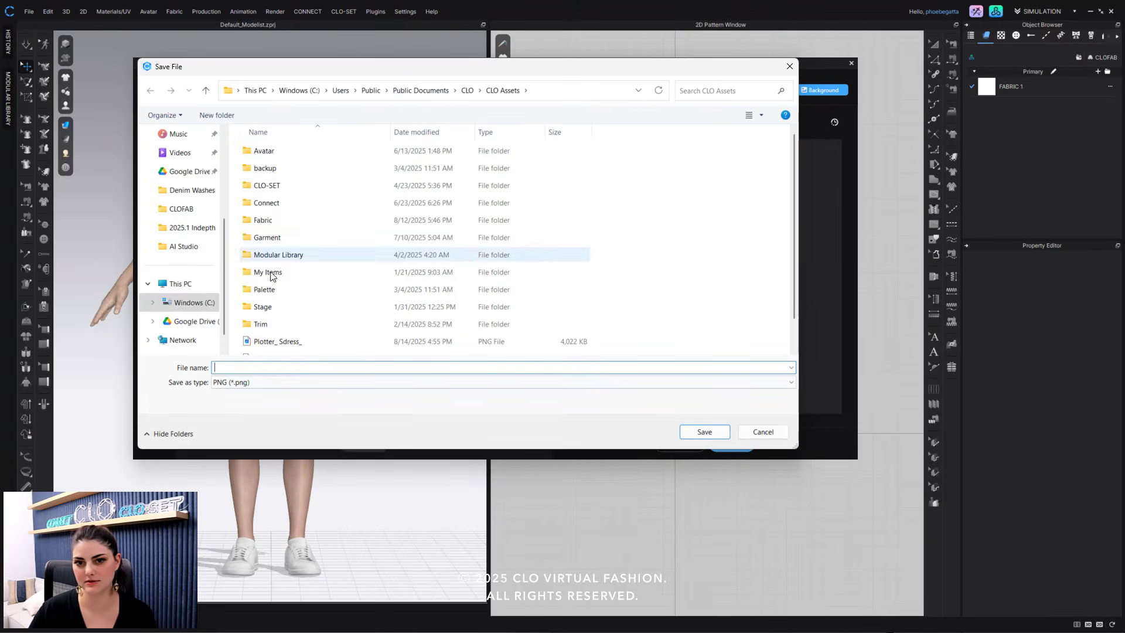
left_click(183, 246)
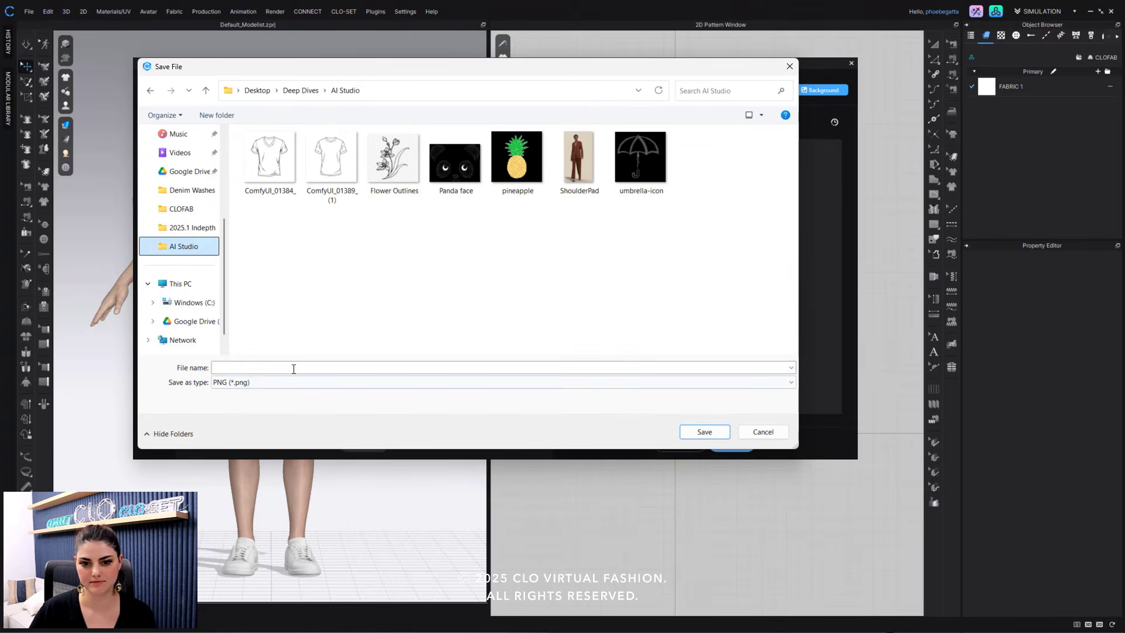
left_click(293, 367)
type("AI ")
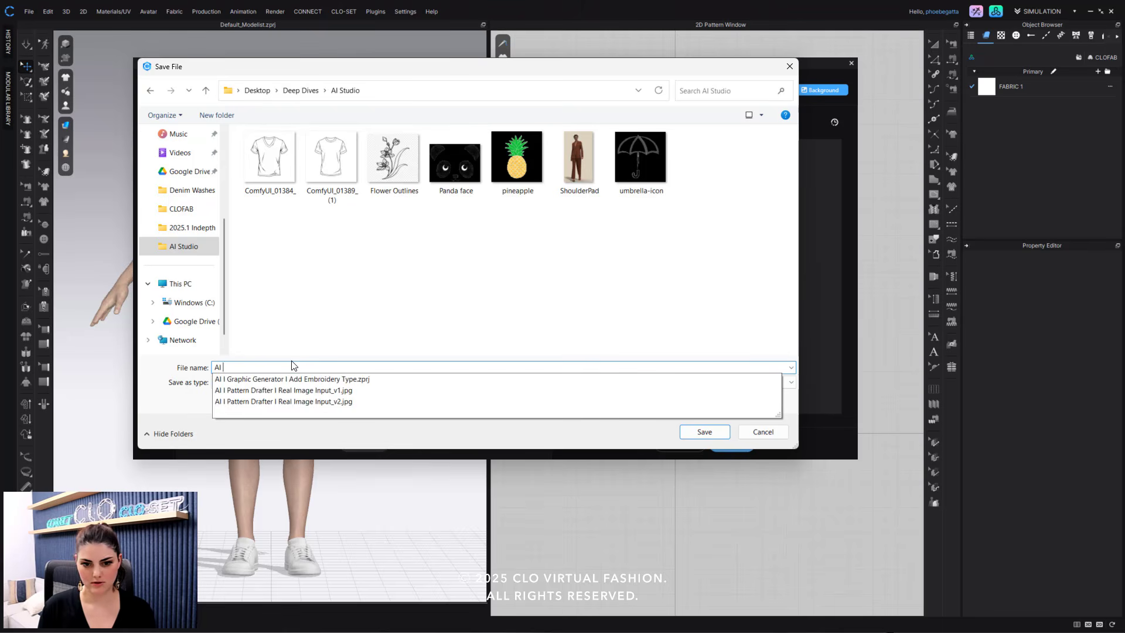
type("FACE")
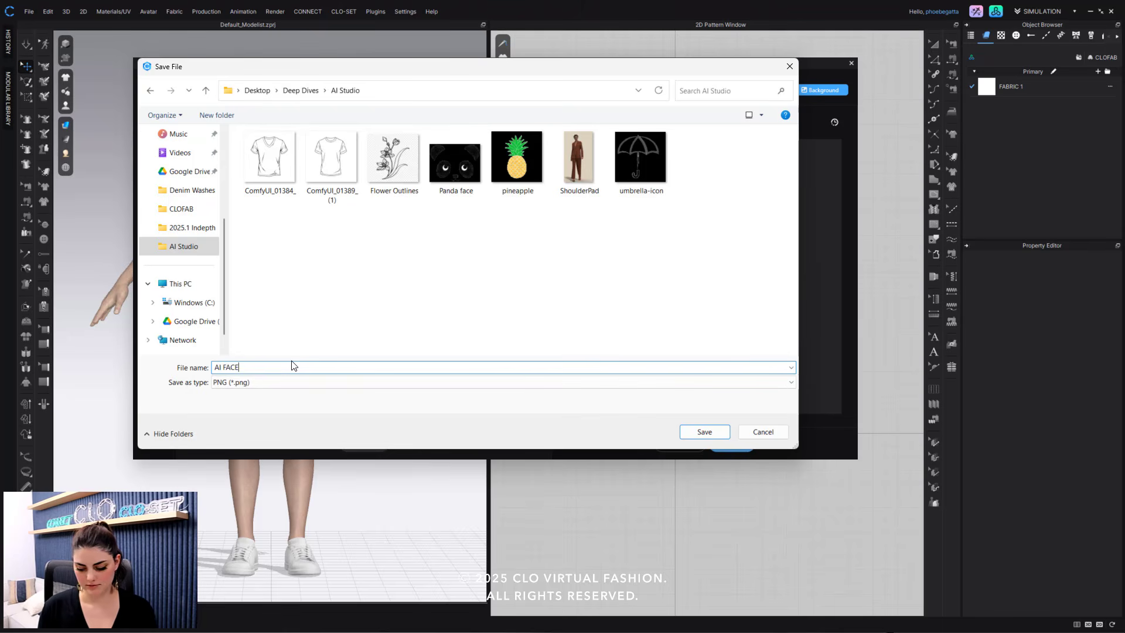
key("Return")
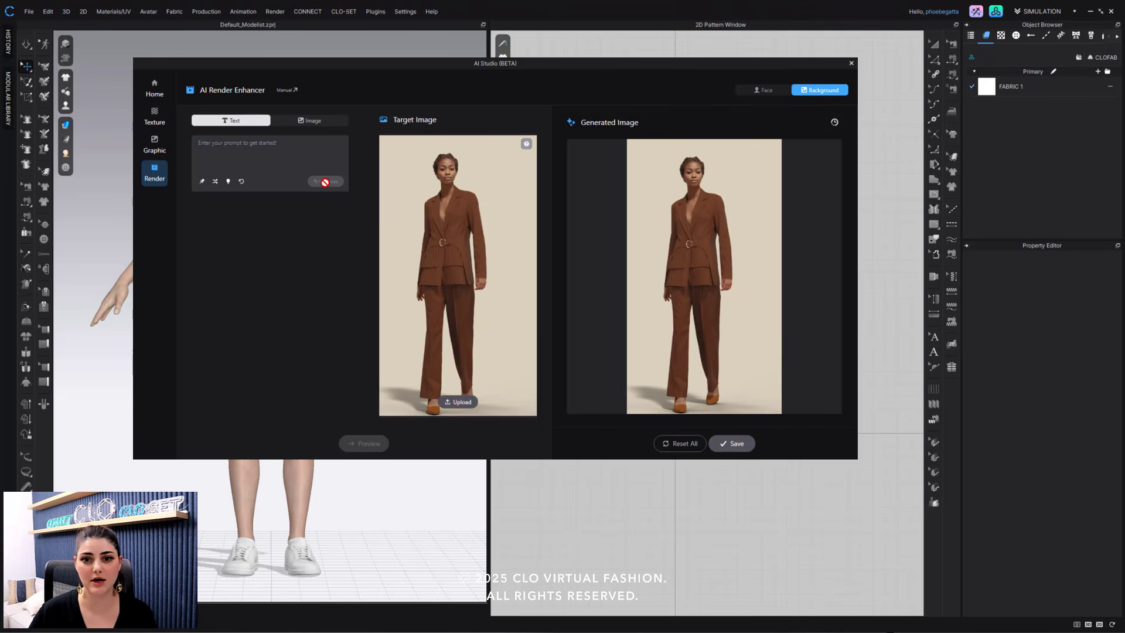
Generate a background with the Concept Studio place and Mystical theme keywords and preview it behind the model.
left_click(228, 183)
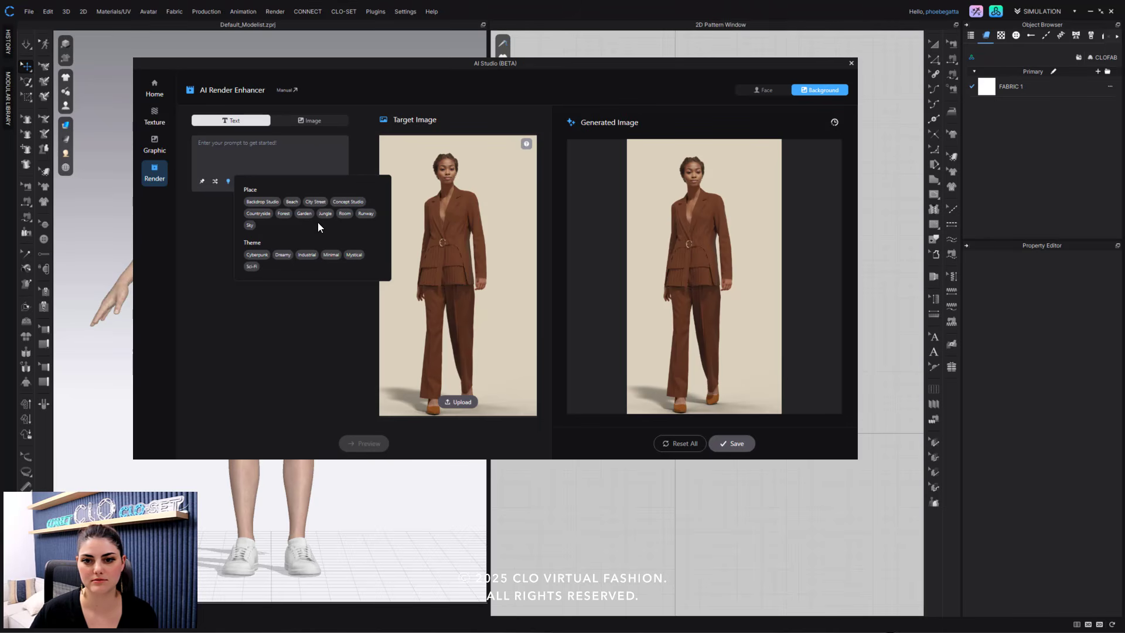
left_click(348, 201)
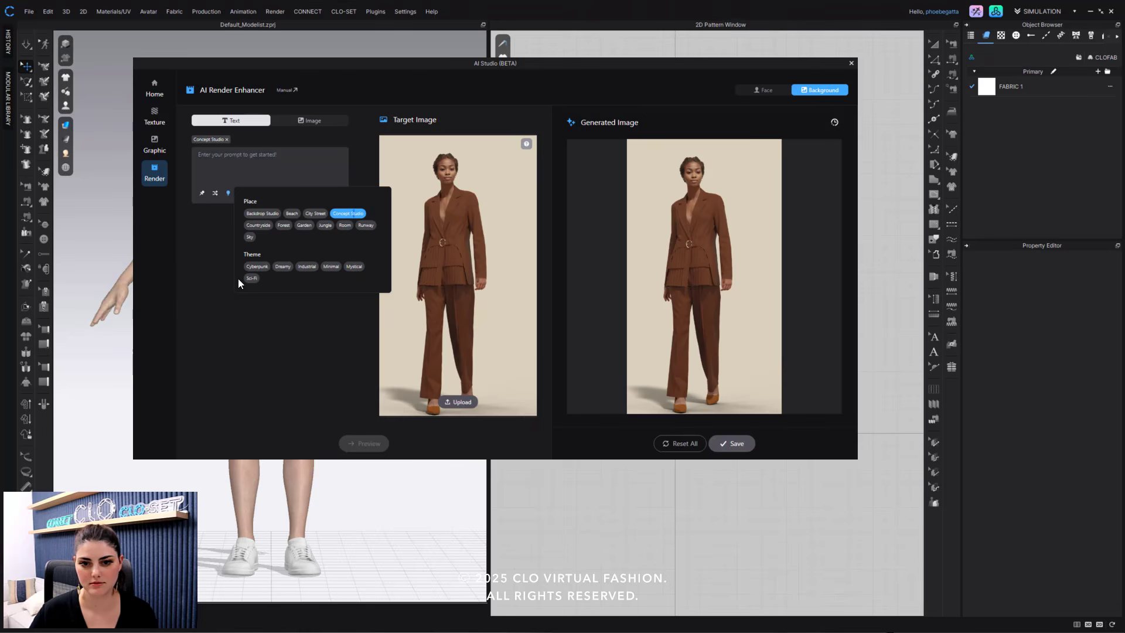
left_click(356, 268)
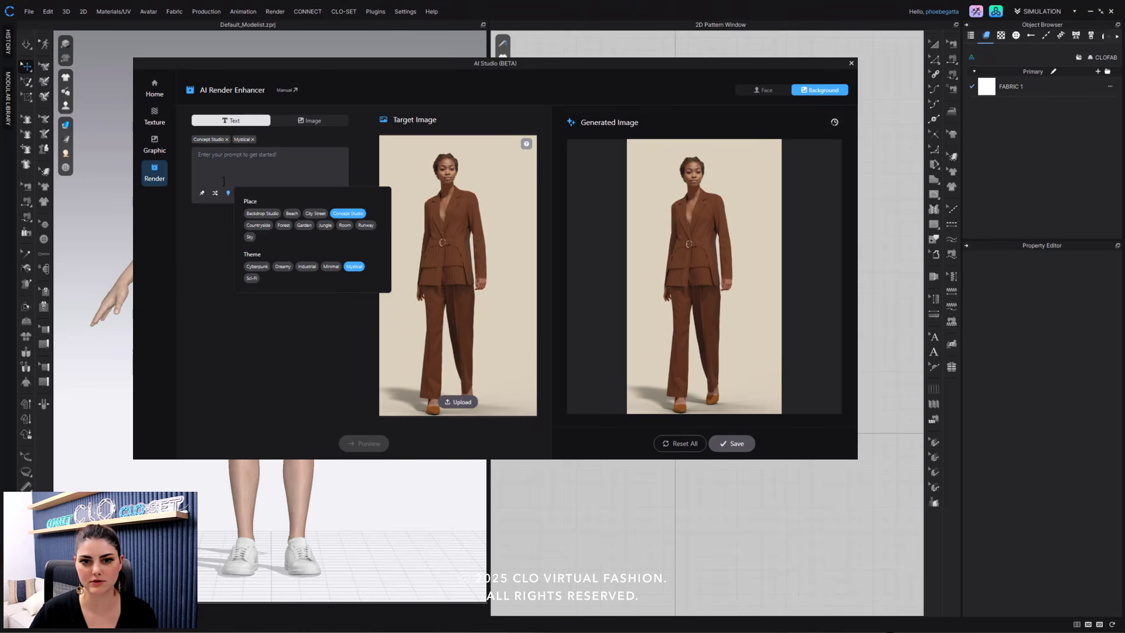
left_click(213, 230)
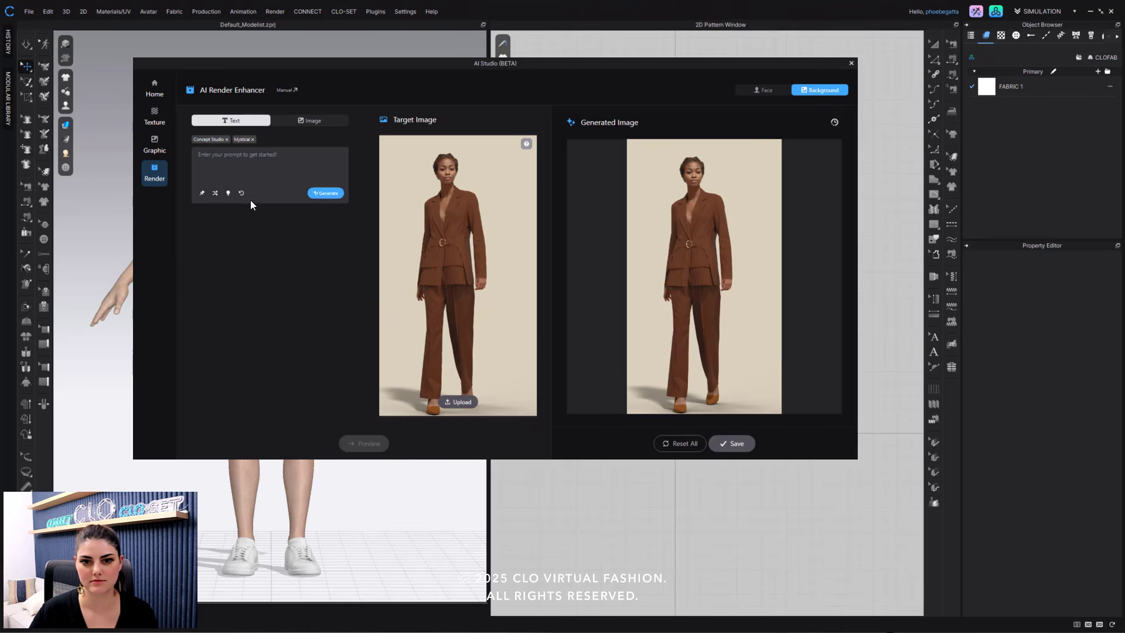
left_click(326, 193)
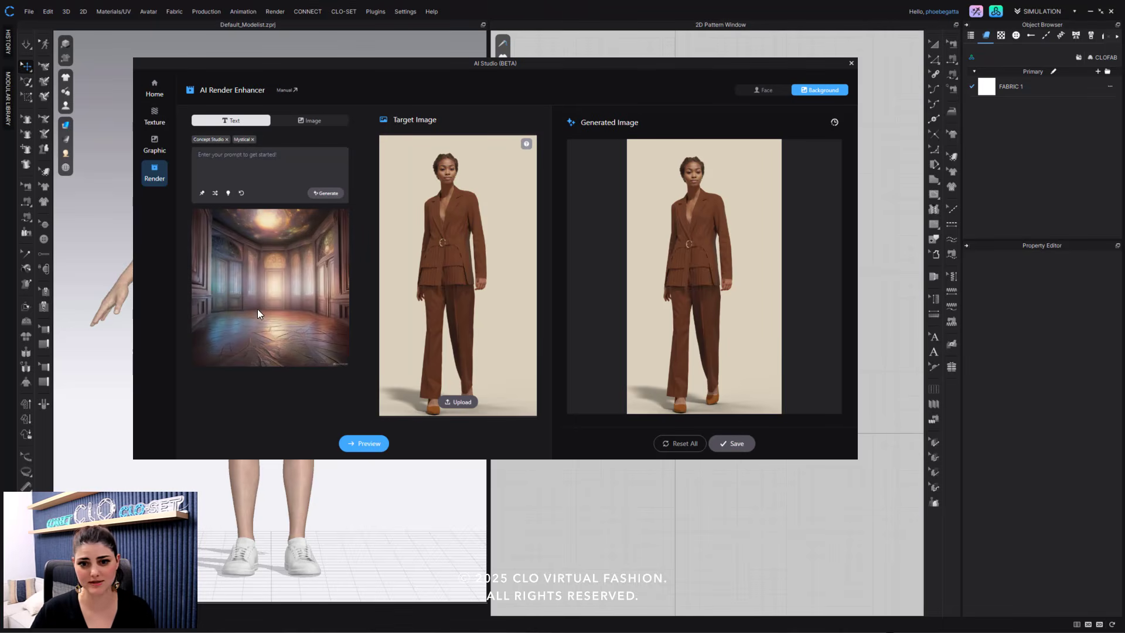
left_click(372, 444)
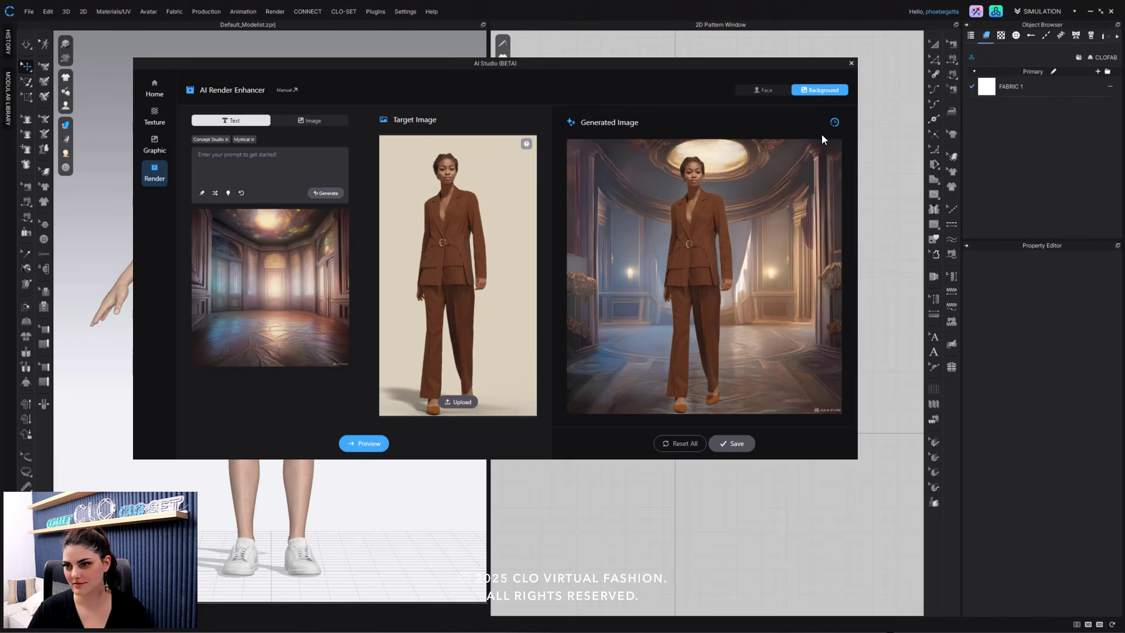
Save the image with the new background as a PNG named AI Background in the AI Studio folder.
left_click(745, 446)
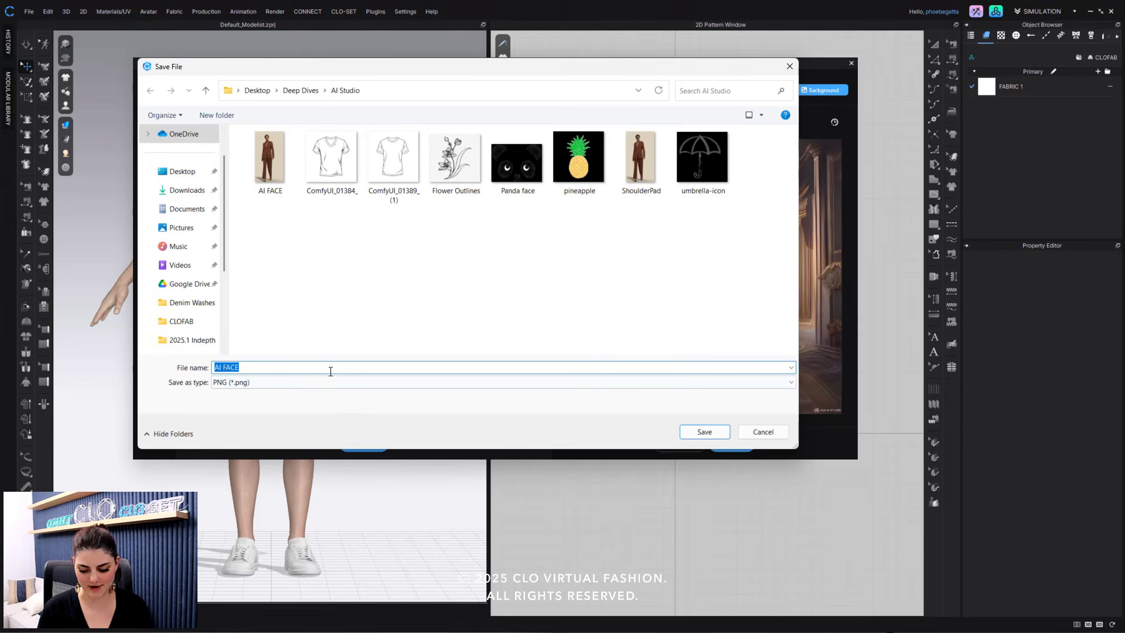
left_click(330, 371)
key("BackSpace")
key("BackSpace")
key("BackSpace")
key("BackSpace")
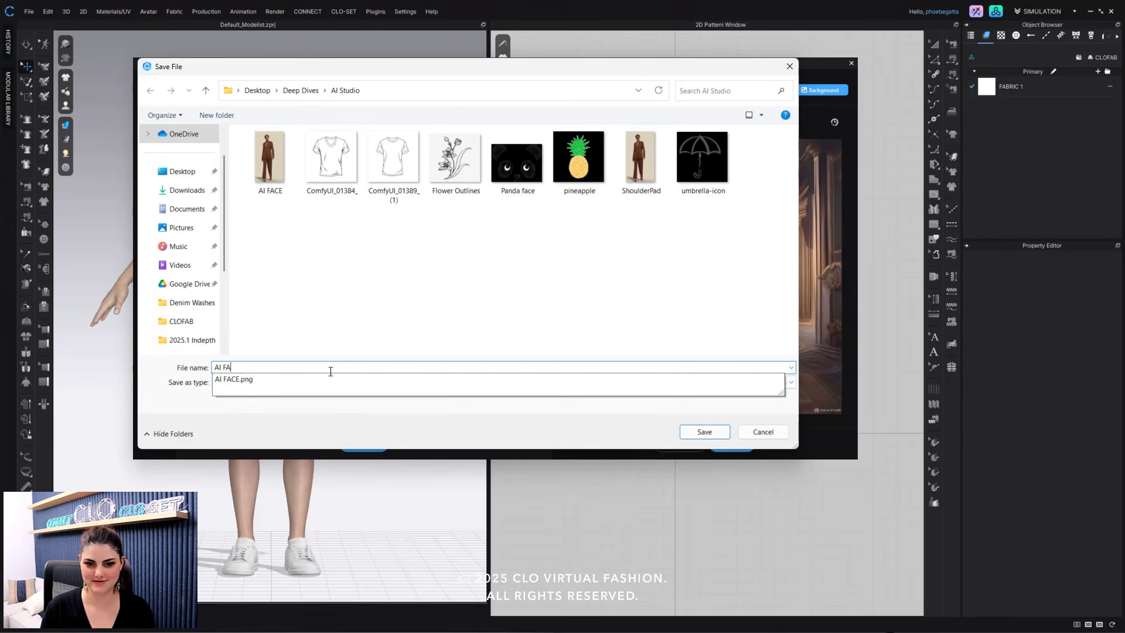
type("Background")
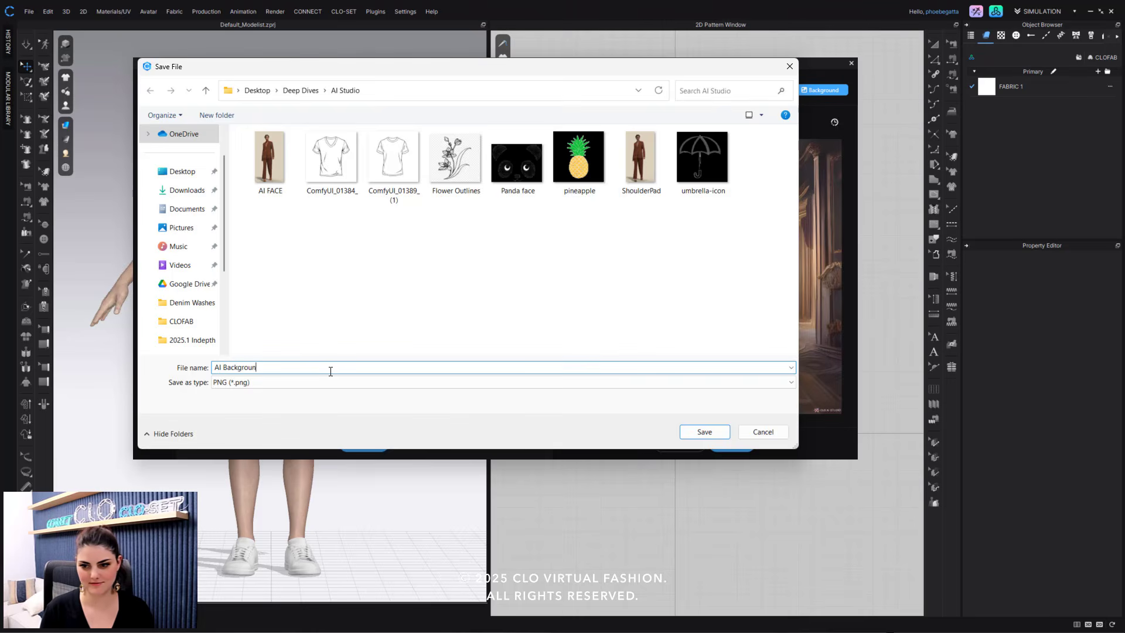
key("Return")
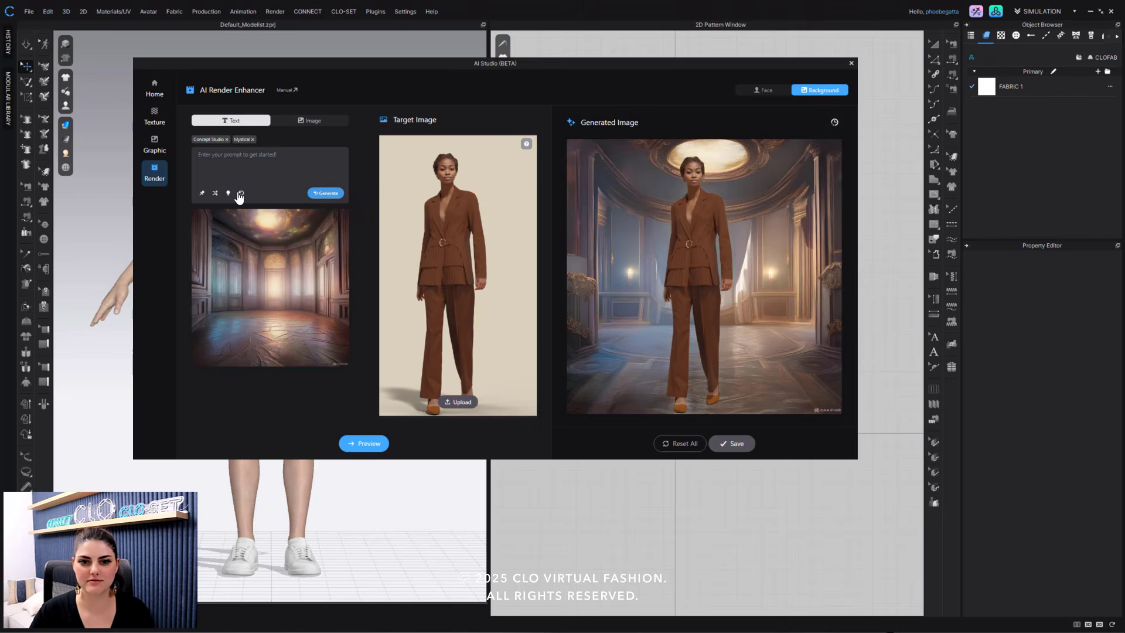
Generate a background from a random alien jungle prompt with City Street and Industrial keywords, clear the prompt text, and preview the result.
left_click(215, 193)
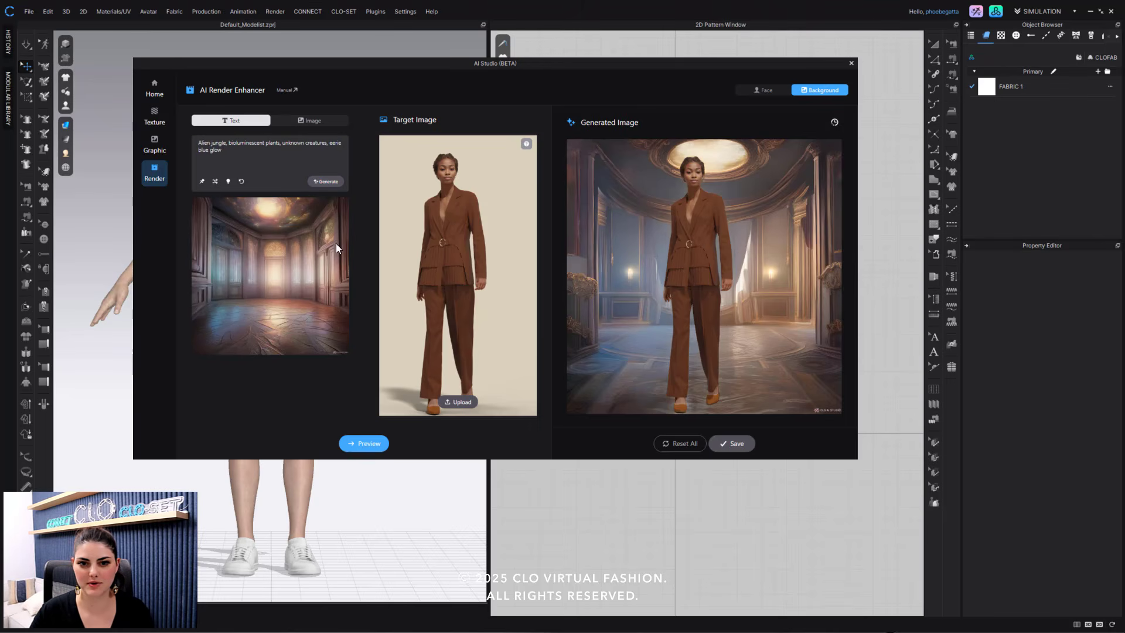
left_click(228, 182)
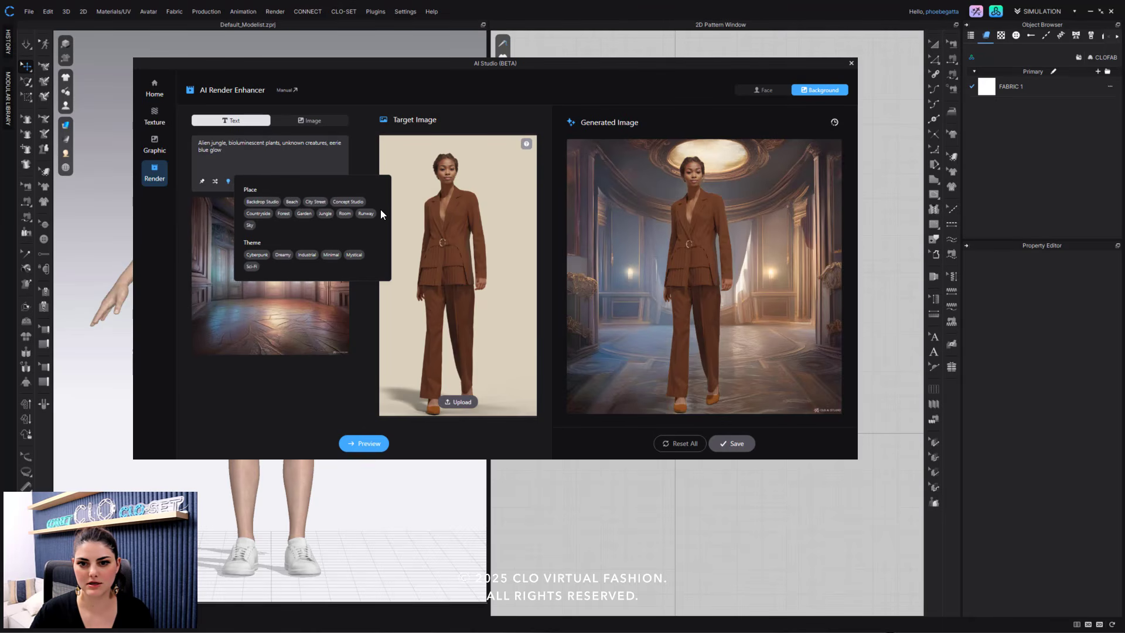
left_click(316, 203)
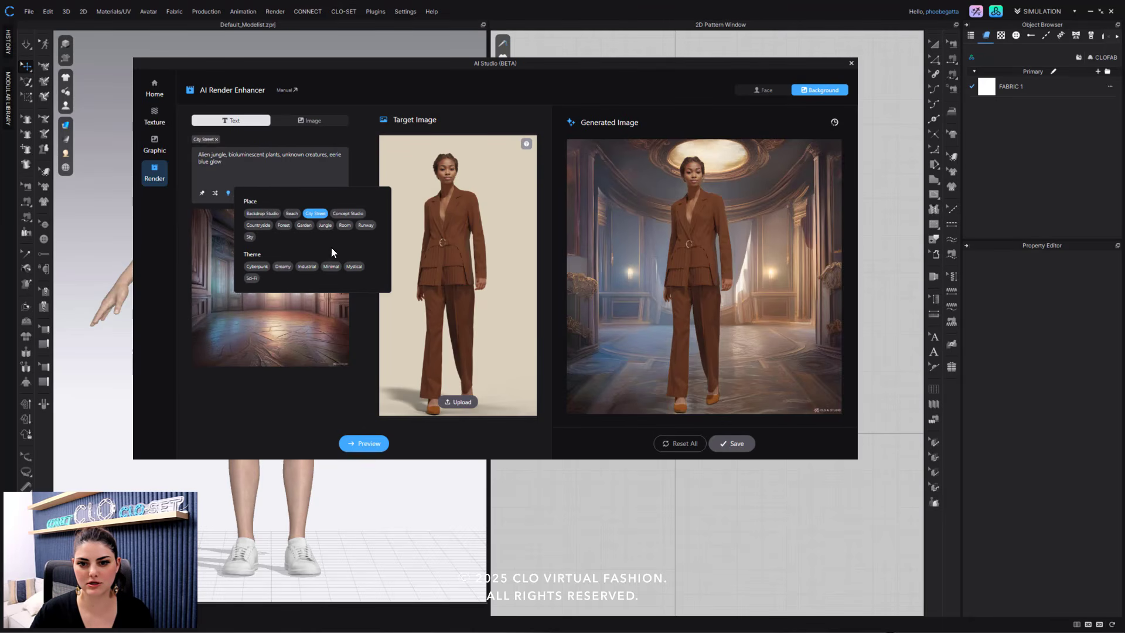
left_click(306, 266)
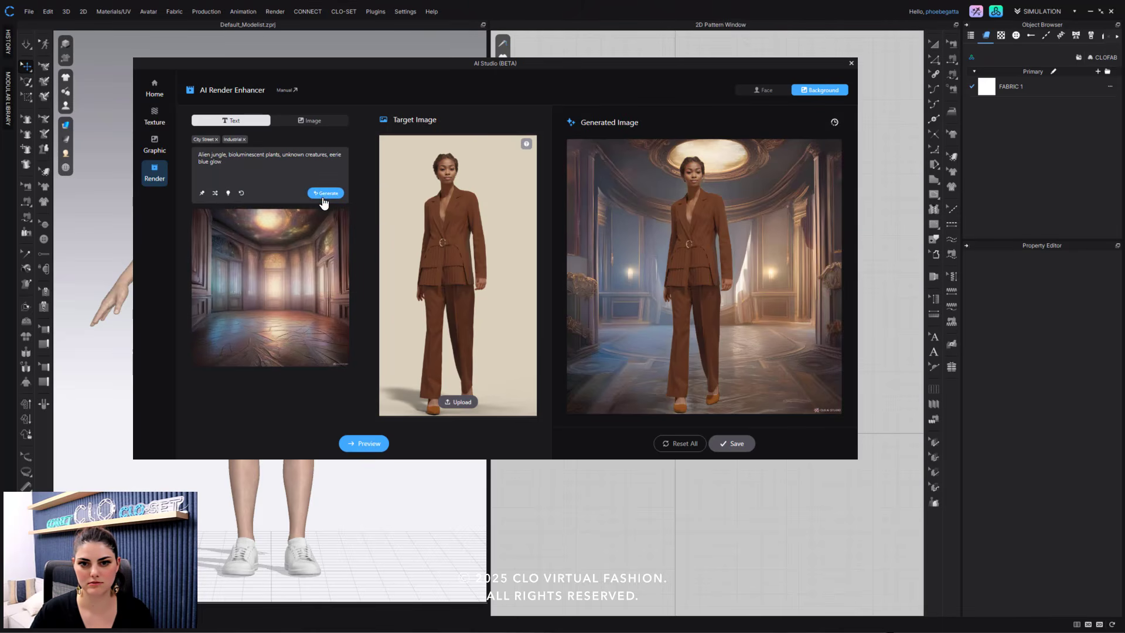
left_click(326, 194)
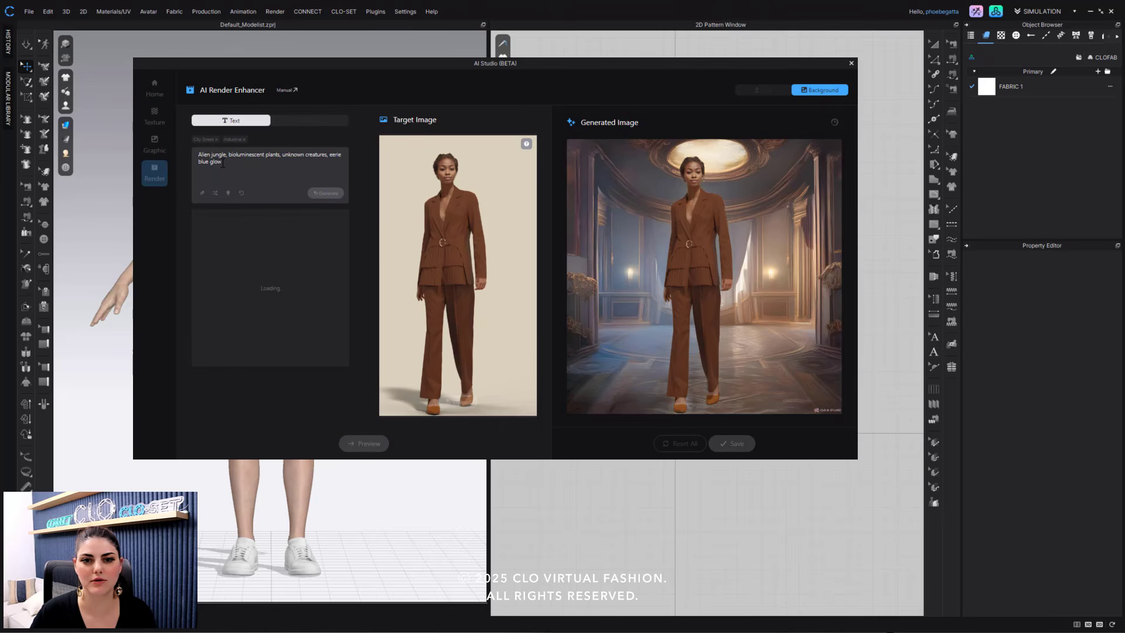
key("ctrl+a")
key("BackSpace")
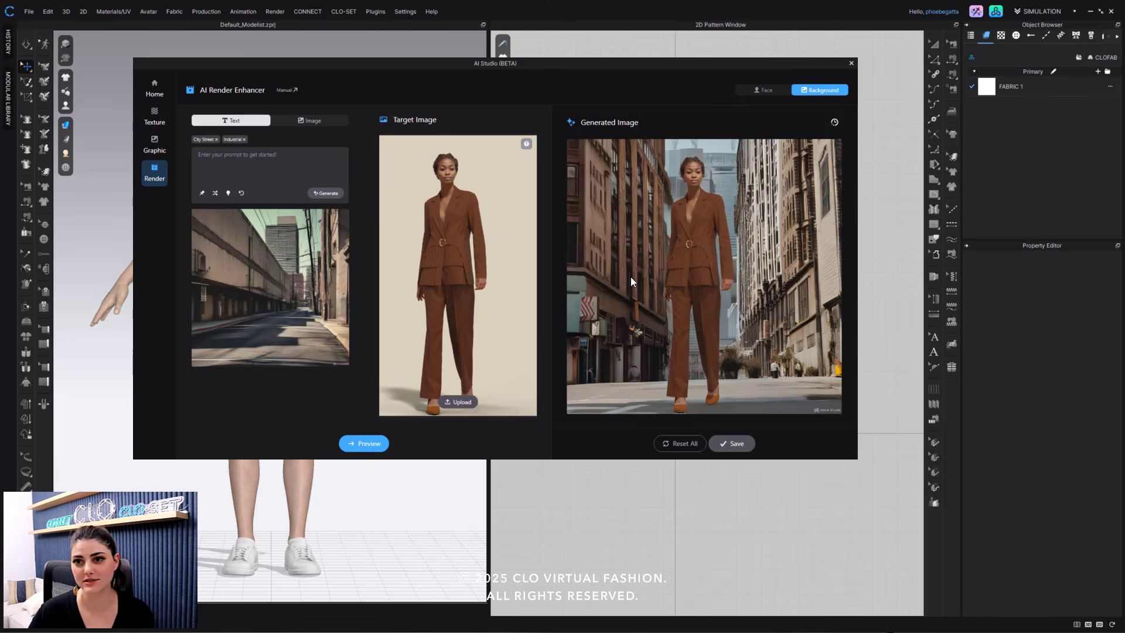
Download all three generated face and background entries from the enhancer's history into the Deep Dives folder, and close the history.
left_click(834, 121)
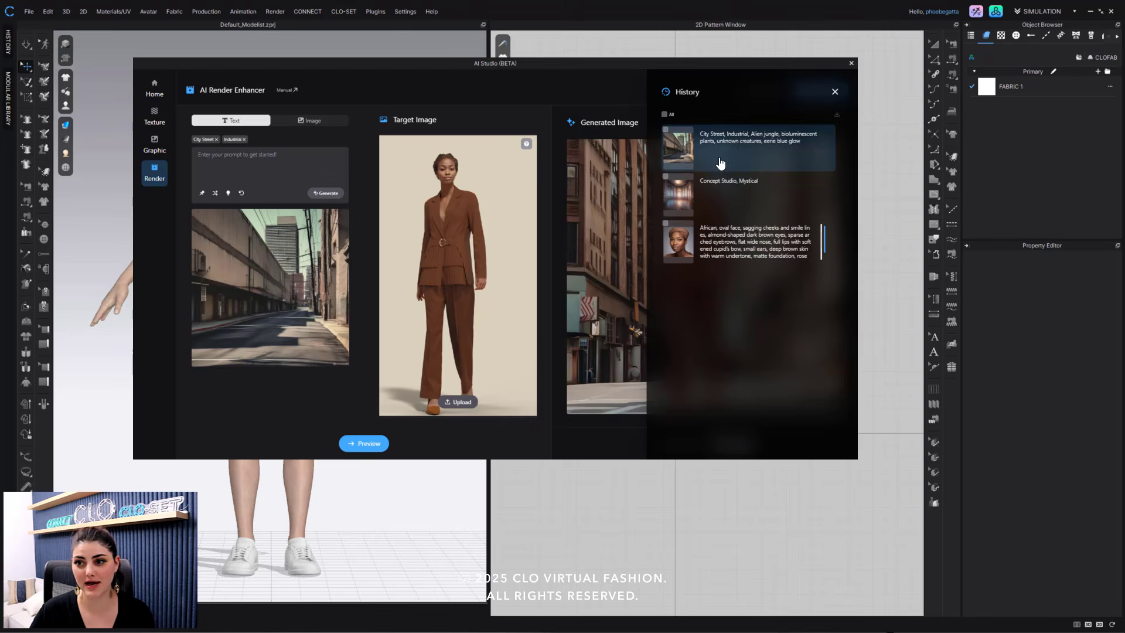
left_click(665, 222)
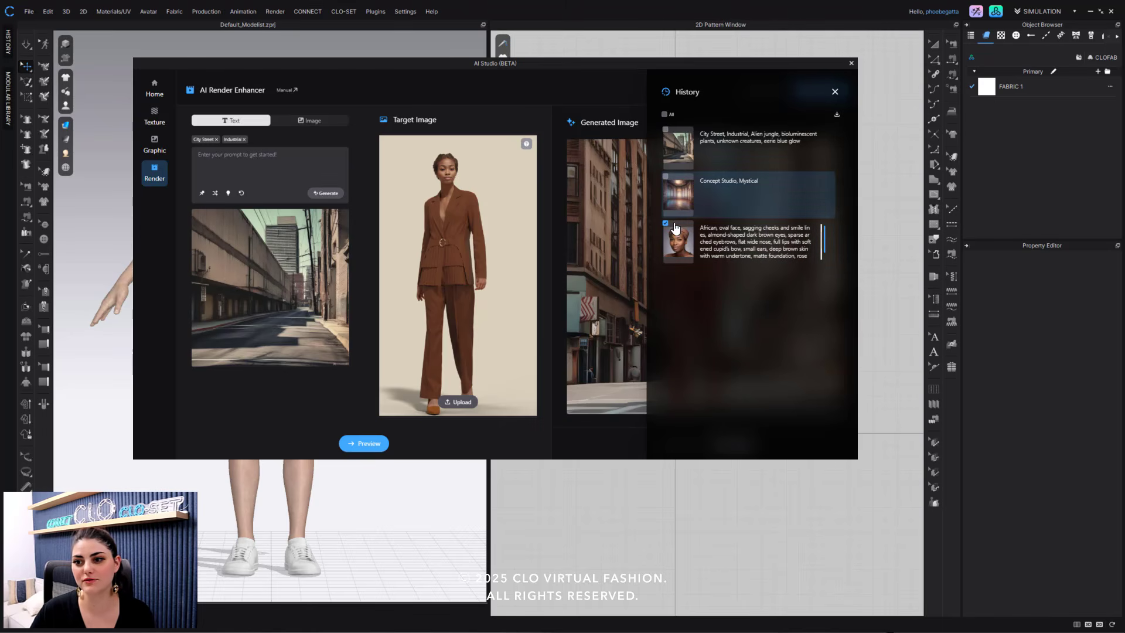
left_click(665, 177)
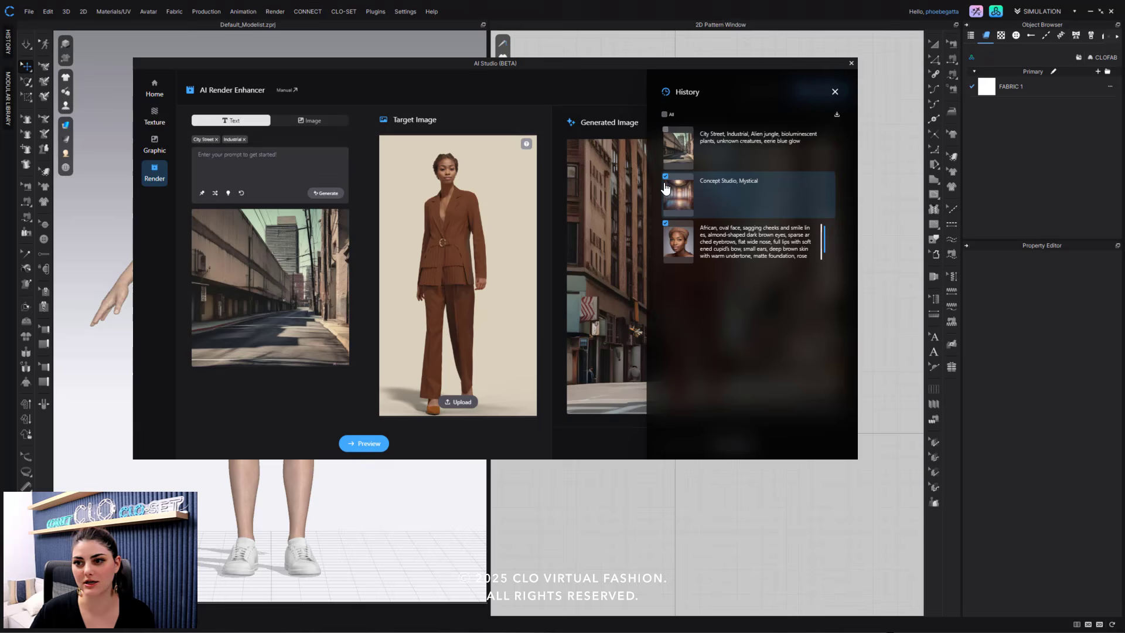
left_click(665, 130)
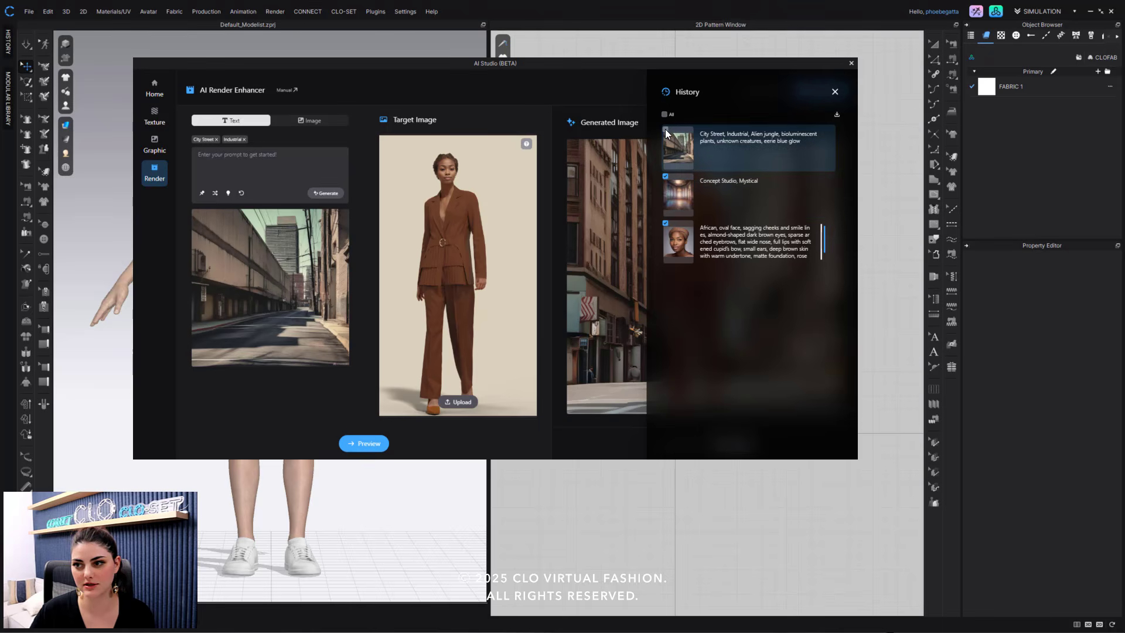
left_click(836, 114)
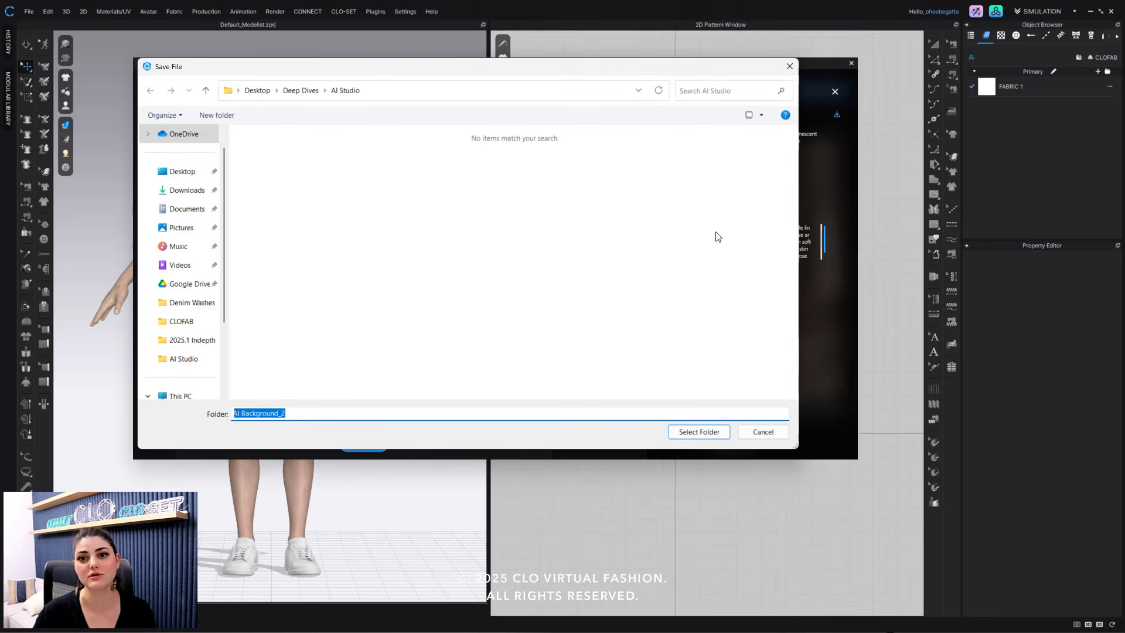
left_click(701, 435)
left_click(623, 324)
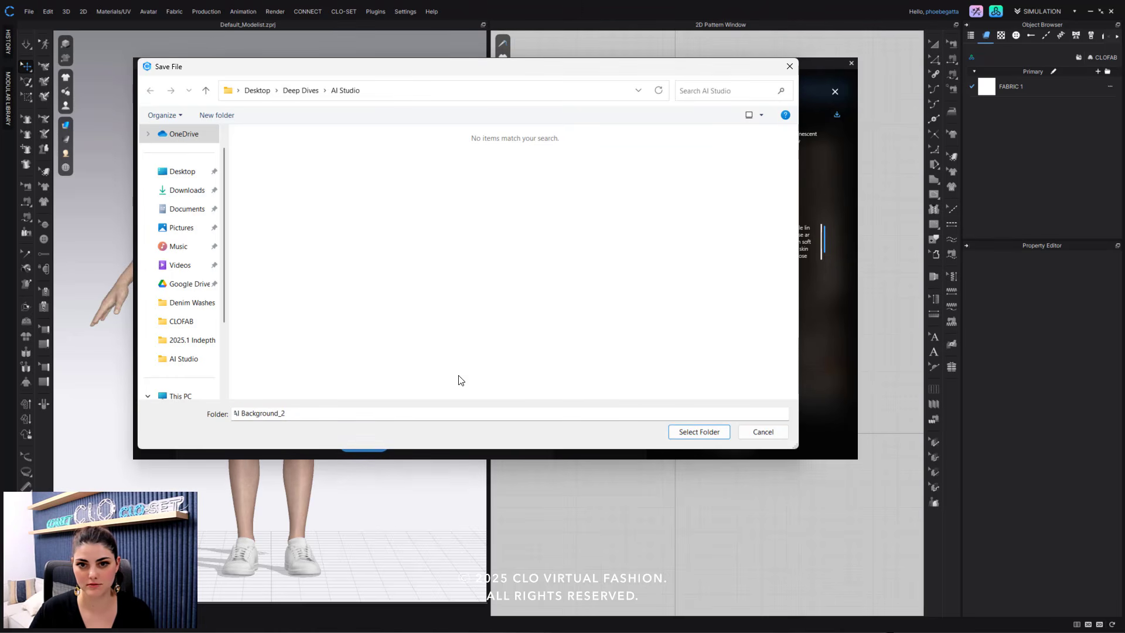
left_click(301, 90)
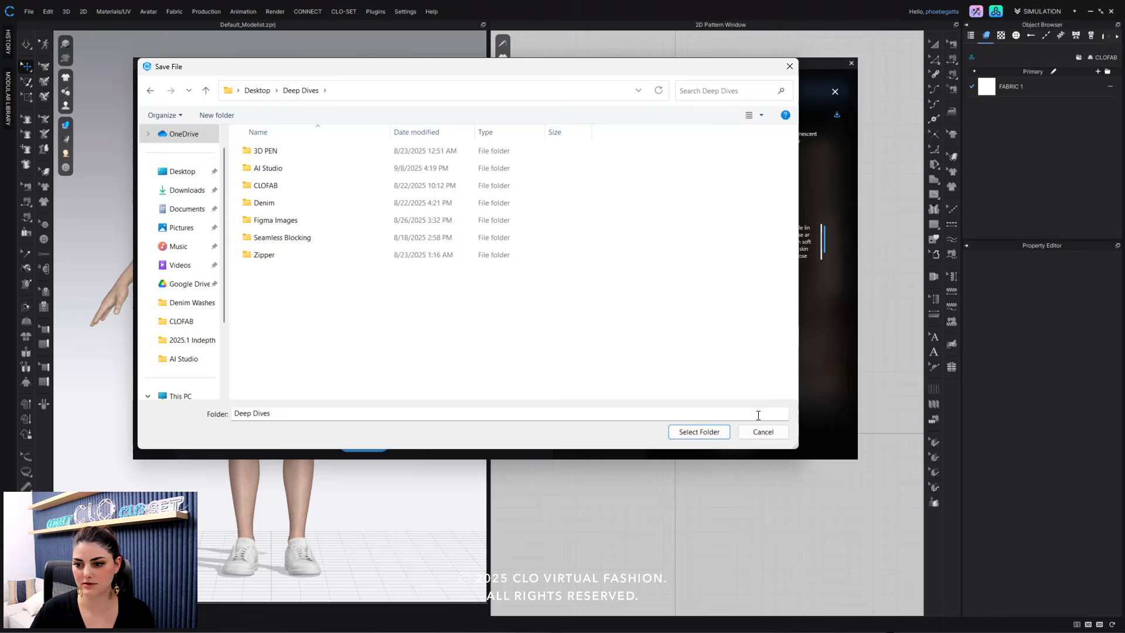
left_click(700, 431)
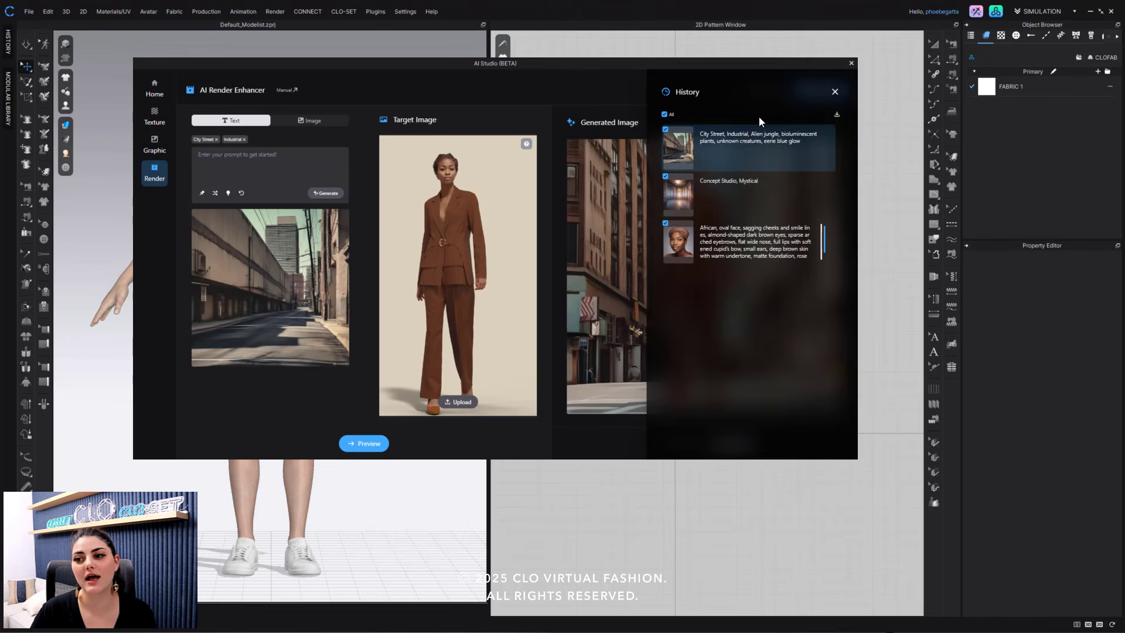
left_click(834, 92)
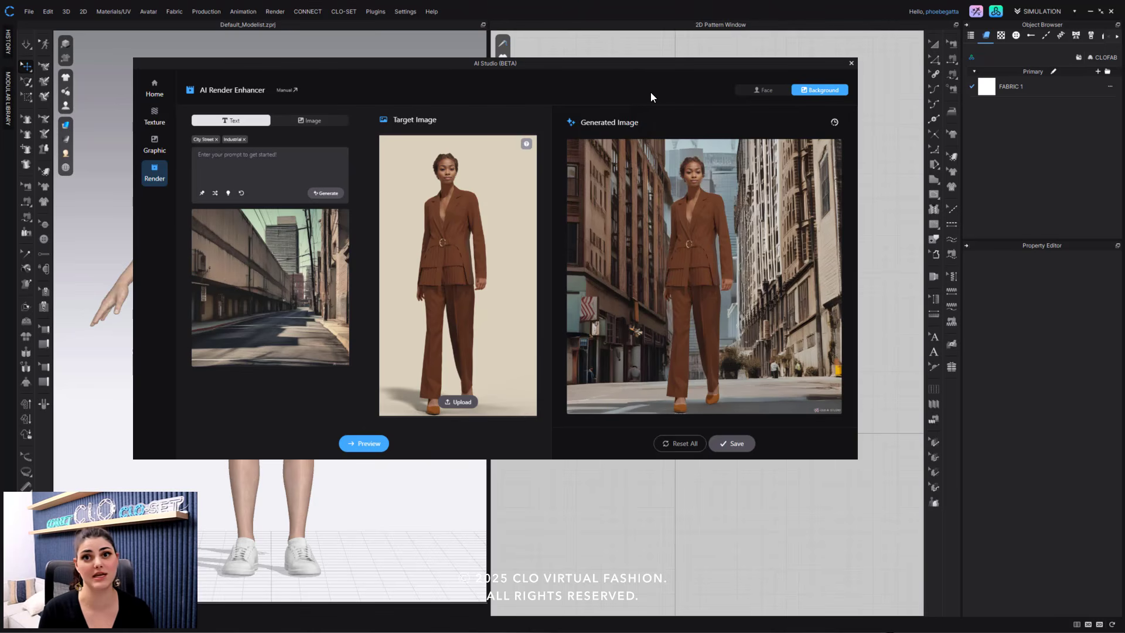